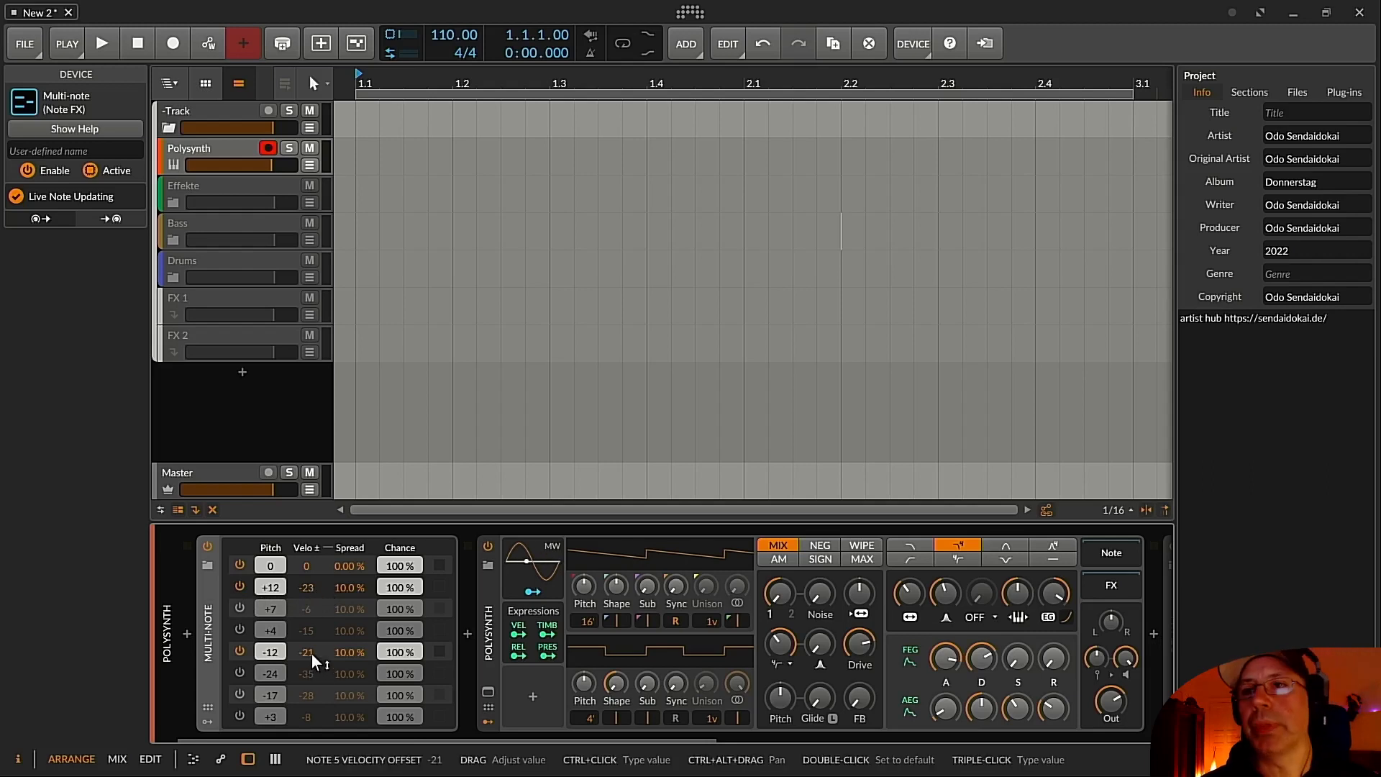
Compare the Polysynth track's sound with its Multi-note device bypassed and enabled, leaving the device on.
{"action": "double_click", "coordinate": [211, 647]}
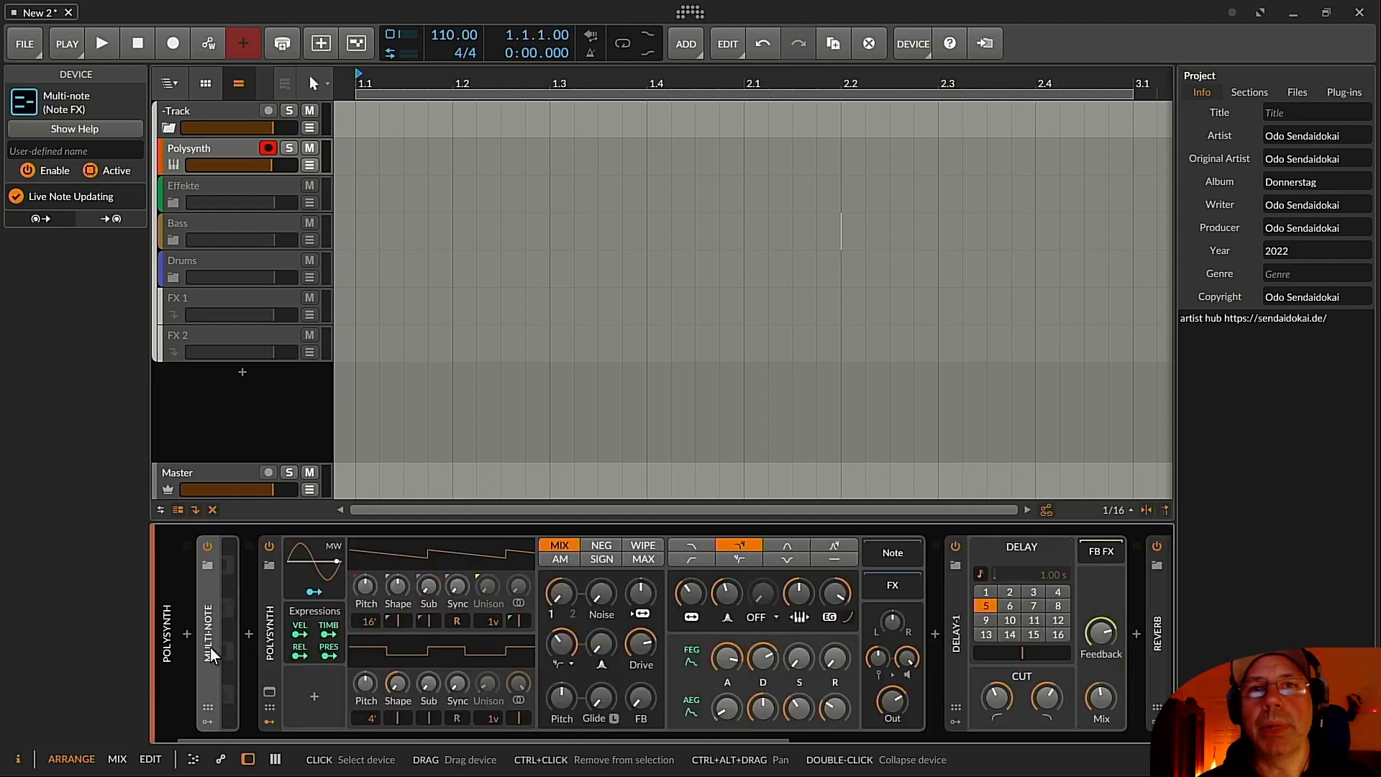
{"action": "double_click", "coordinate": [209, 626]}
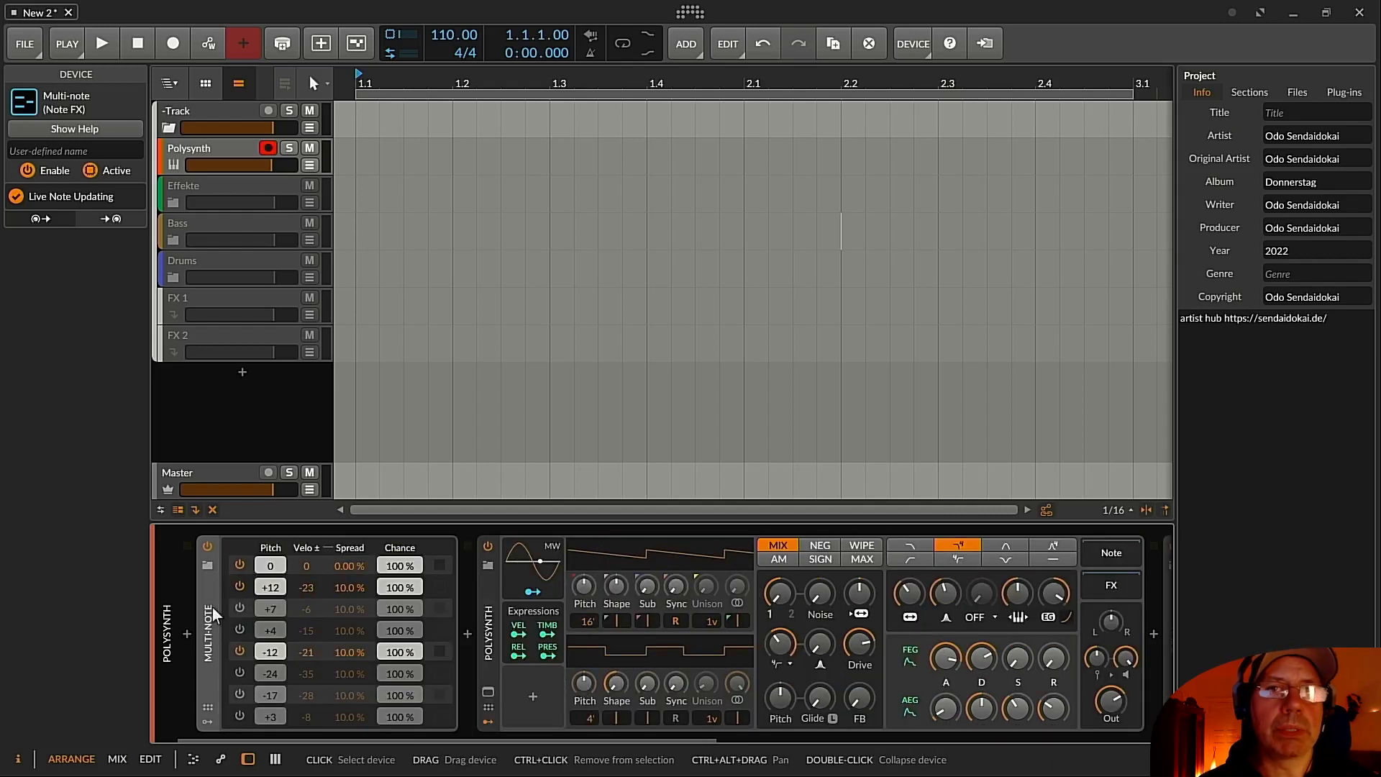
{"action": "left_click", "coordinate": [207, 546]}
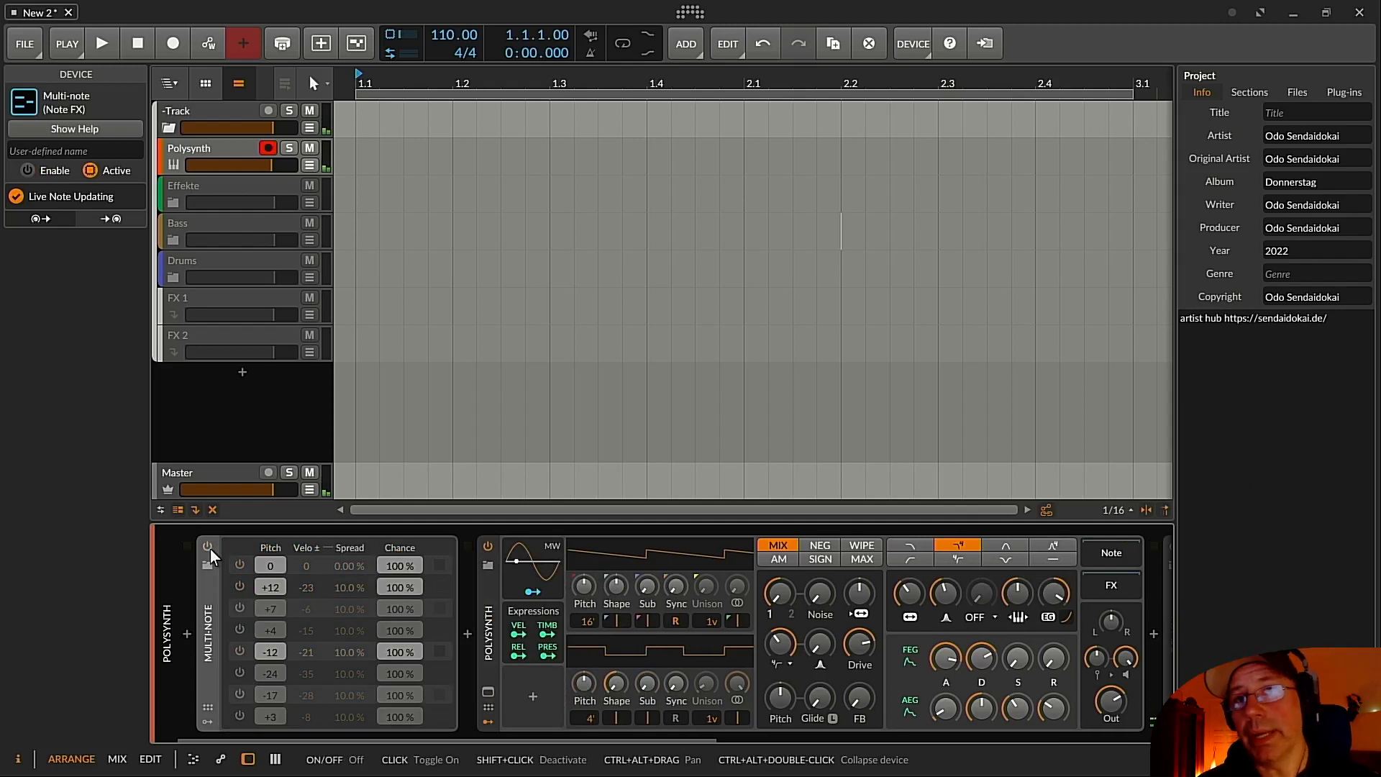
{"action": "left_click", "coordinate": [209, 549]}
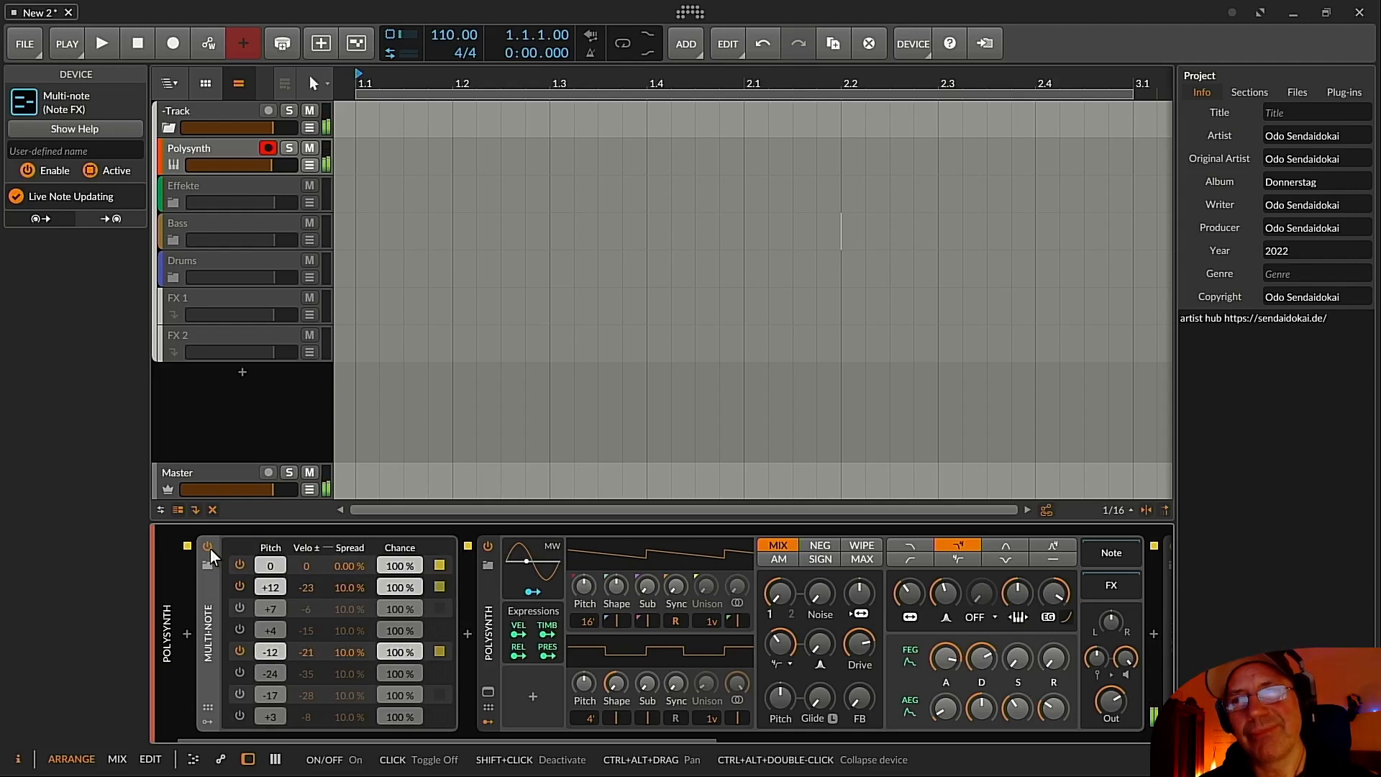
{"action": "left_click", "coordinate": [210, 549]}
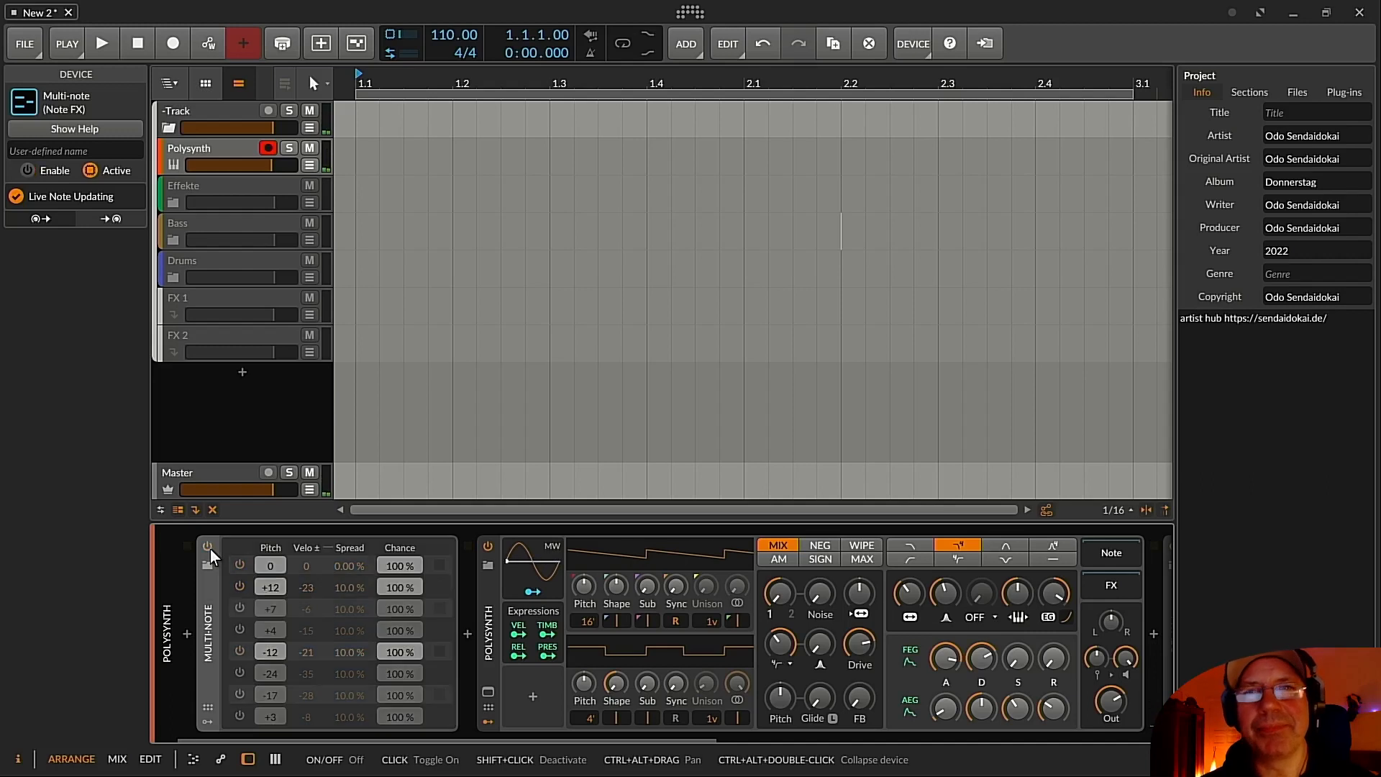
{"action": "left_click", "coordinate": [205, 544]}
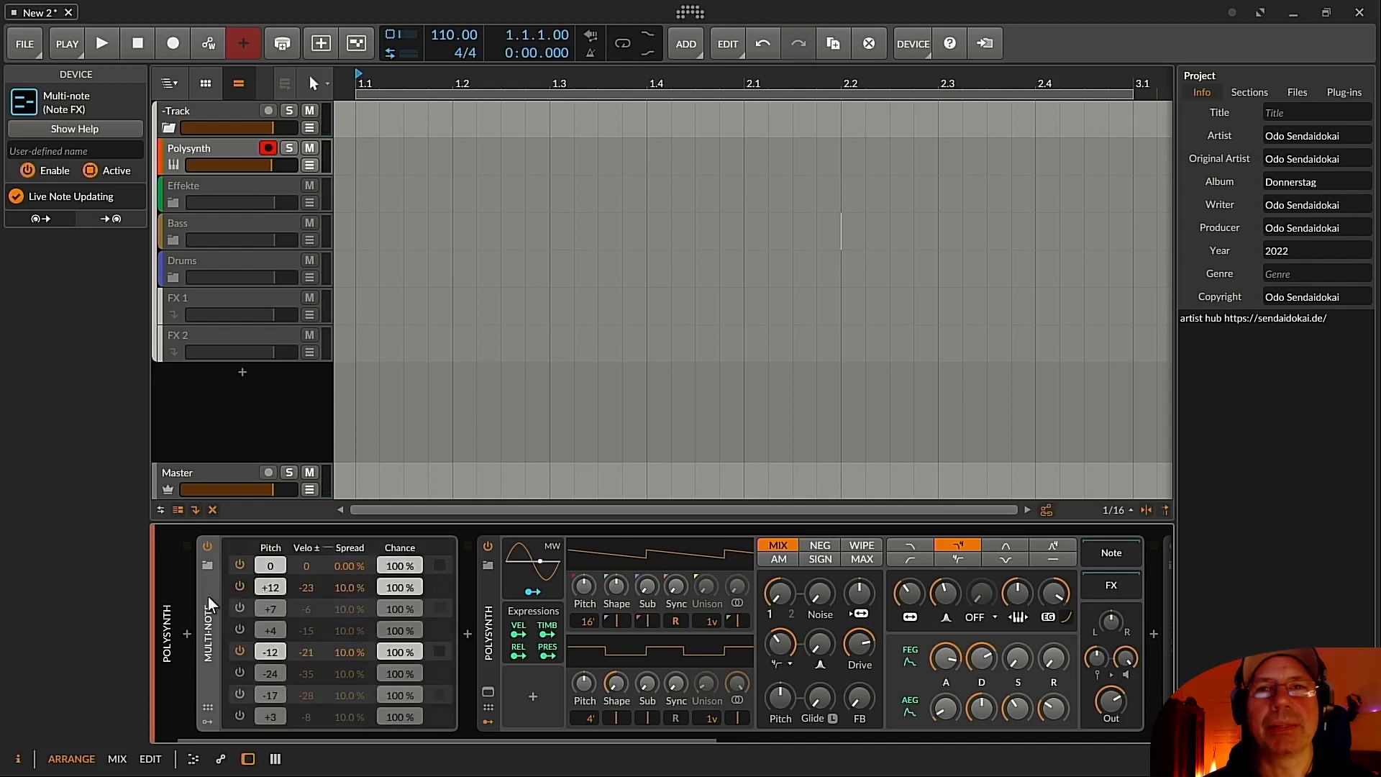
Collapse the Multi-note device and review the rest of the chain: Polysynth, Delay-1, Reverb and EQ-2.
{"action": "double_click", "coordinate": [209, 604]}
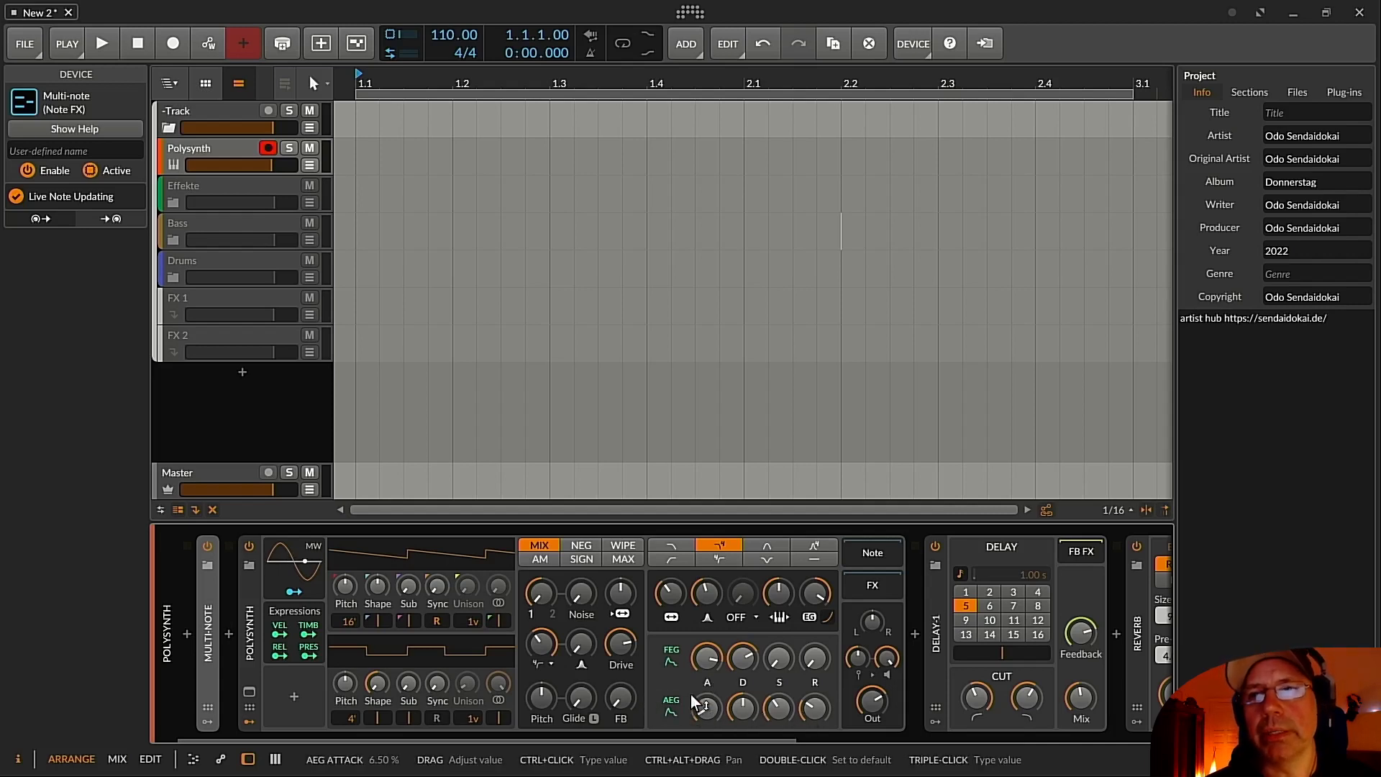
{"action": "left_click_drag", "start_coordinate": [799, 741], "coordinate": [908, 740]}
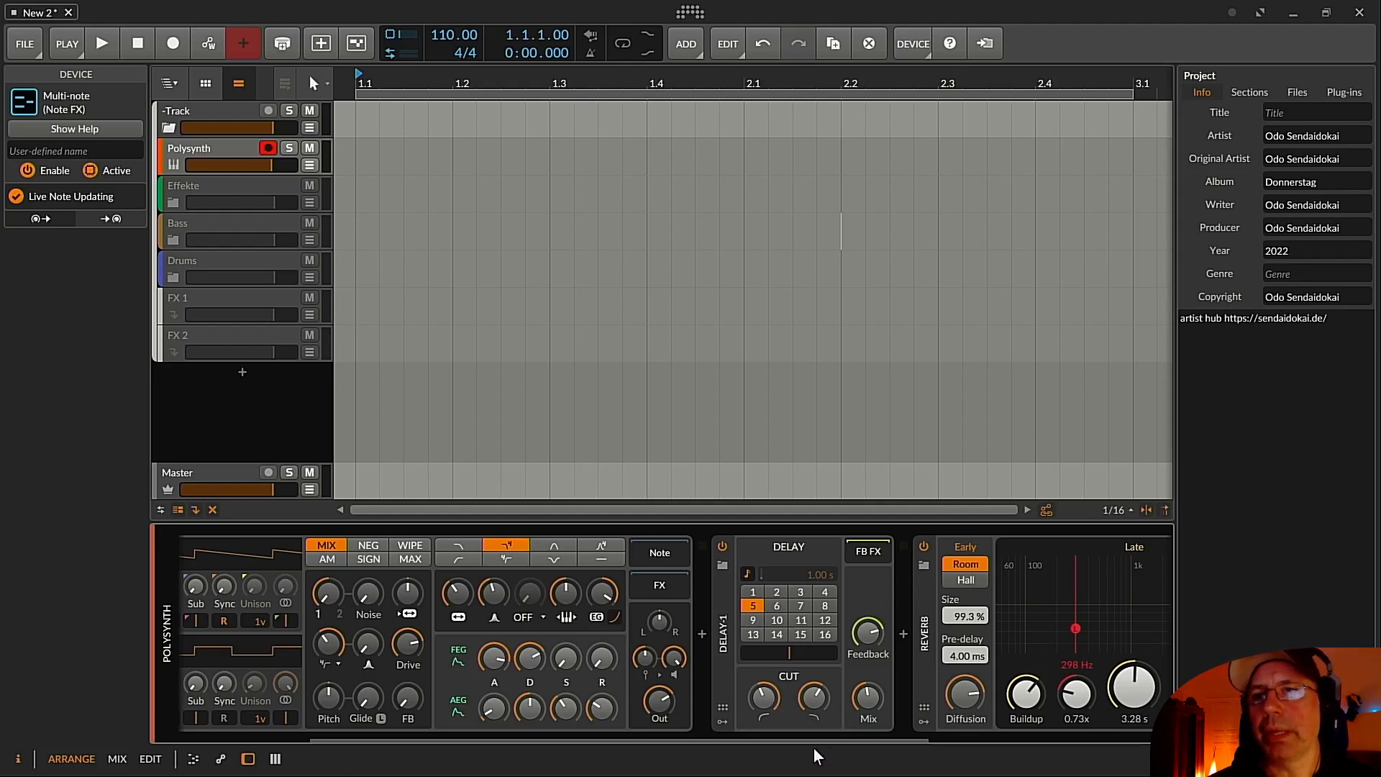
{"action": "left_click_drag", "start_coordinate": [801, 740], "coordinate": [1021, 736]}
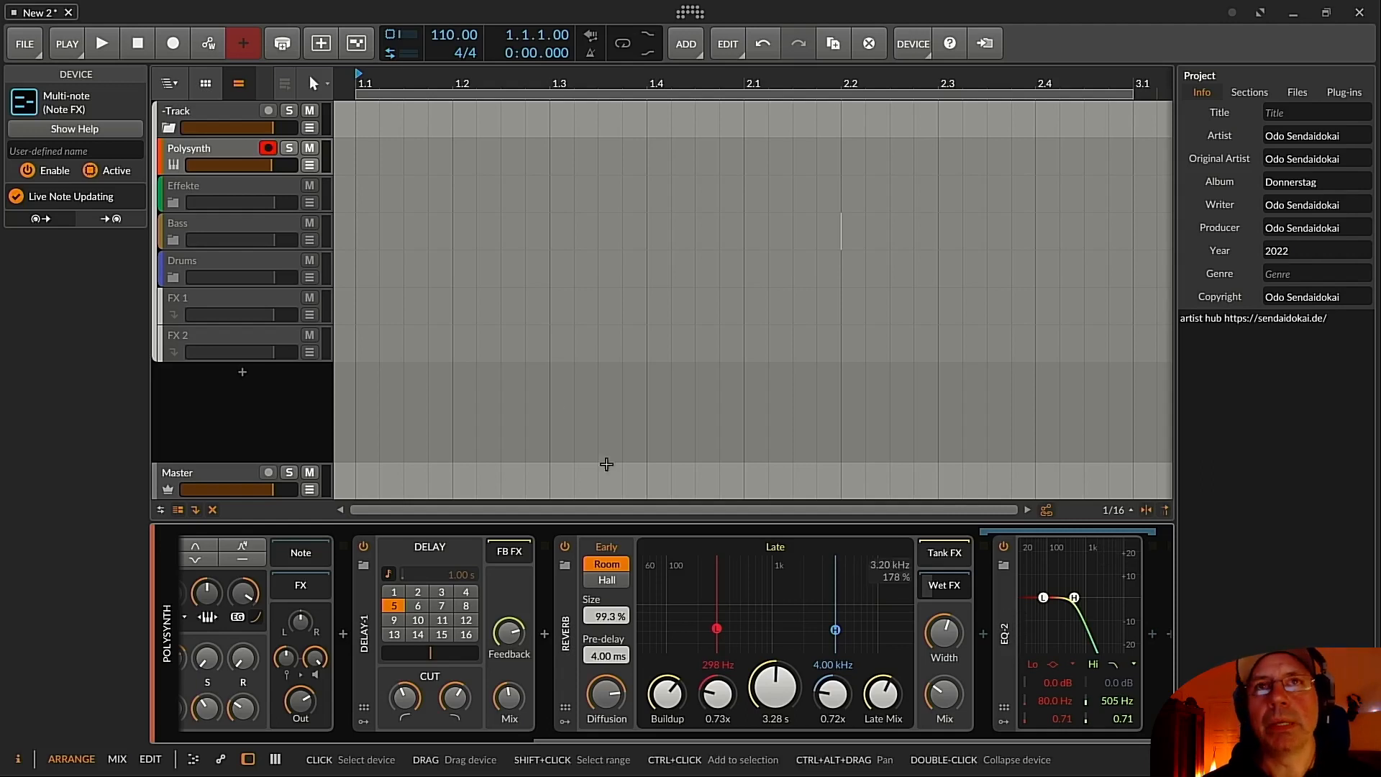
Add a new instrument track below the Polysynth track and insert a Multi-note device on it.
{"action": "left_click", "coordinate": [186, 154]}
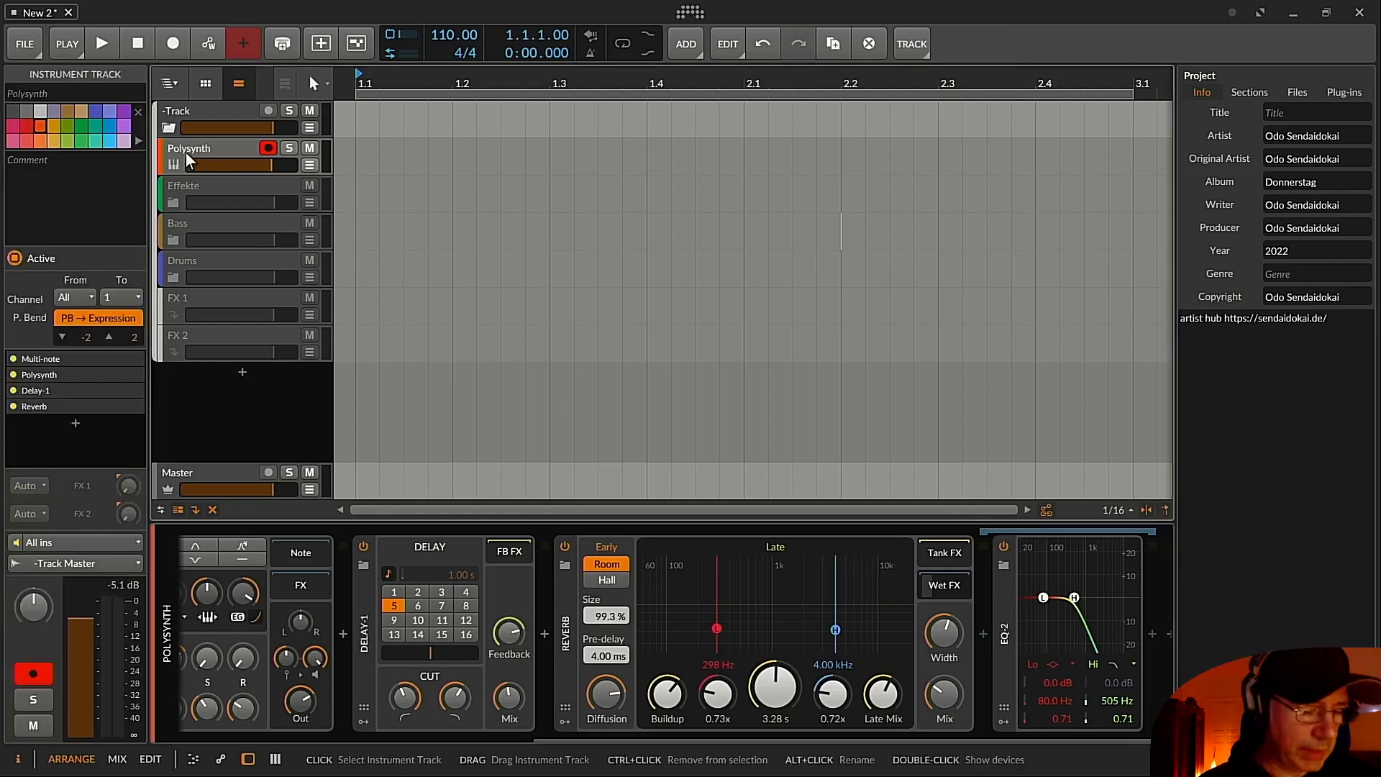
{"action": "key", "text": "ctrl+t"}
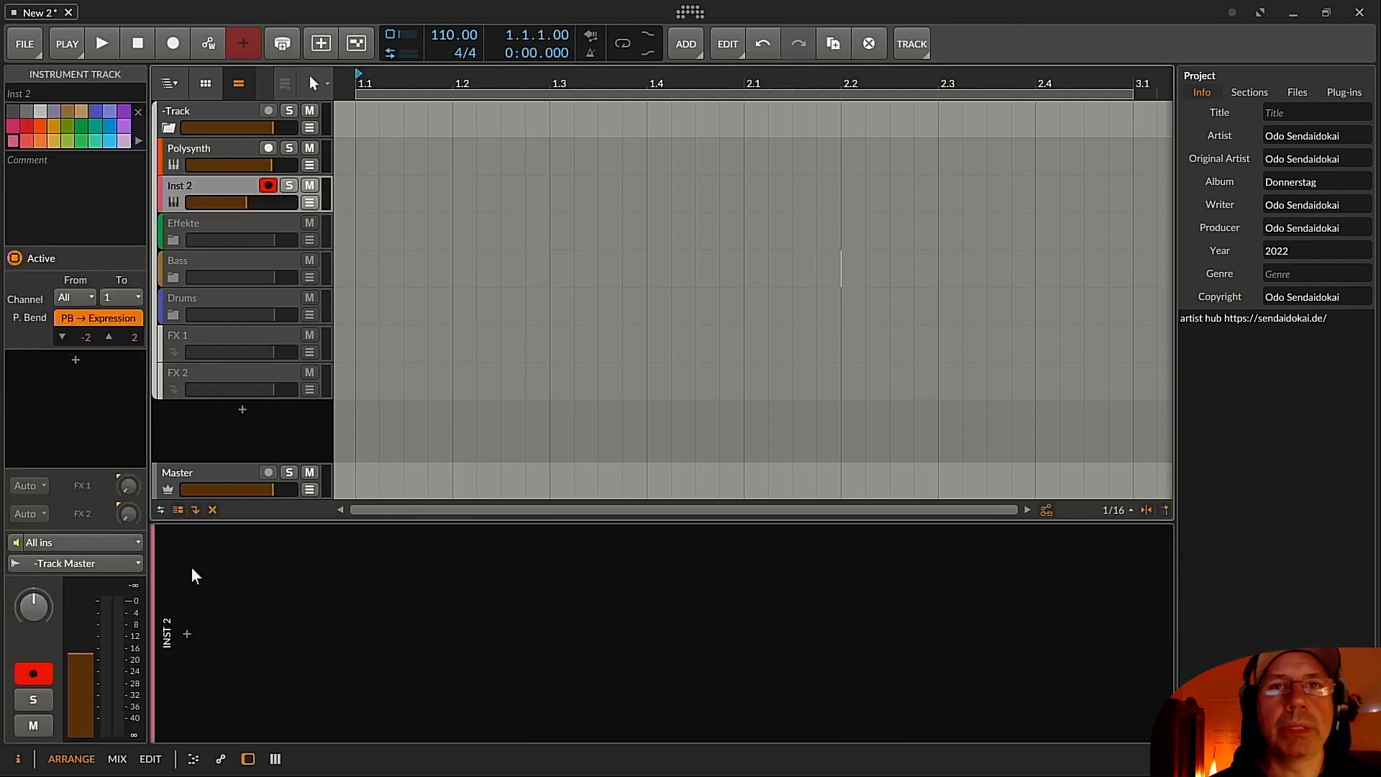
{"action": "left_click", "coordinate": [189, 634]}
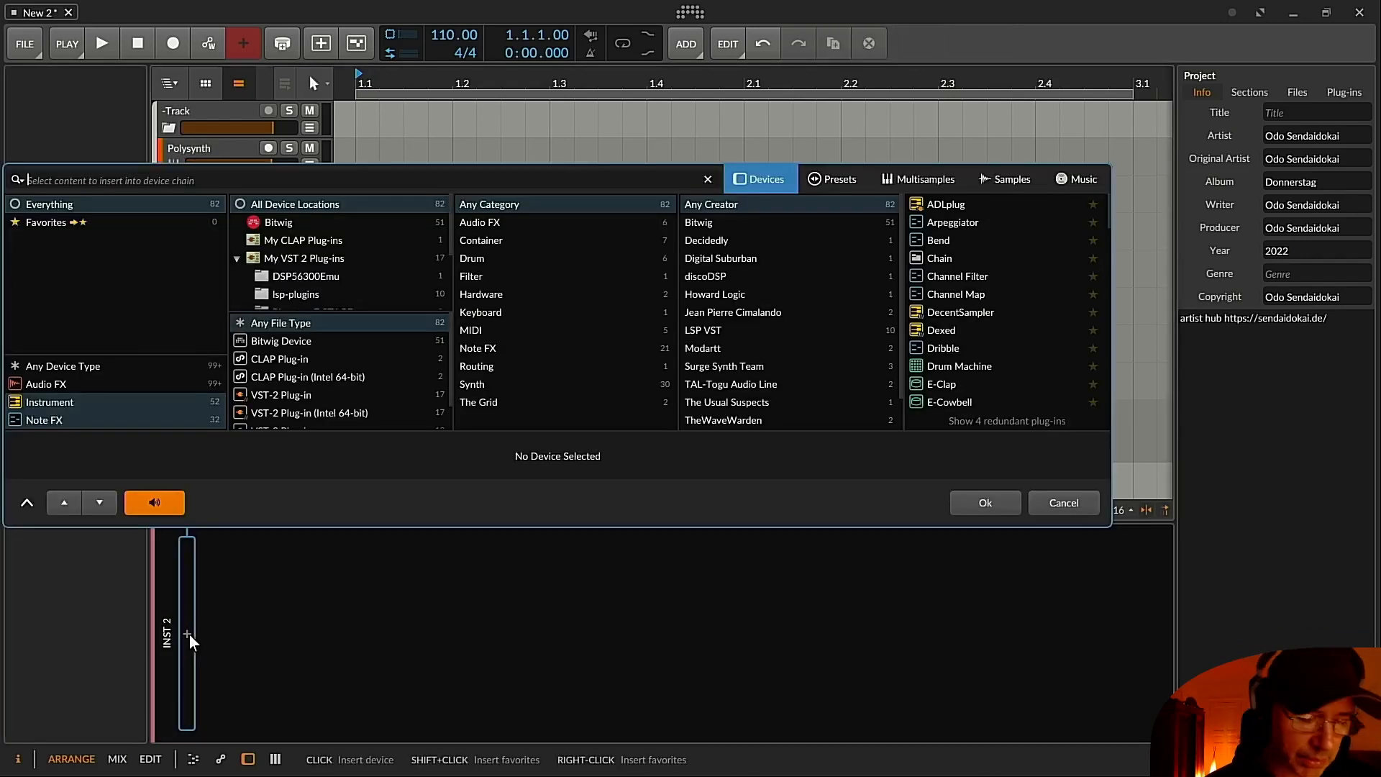
{"action": "type", "text": "mul"}
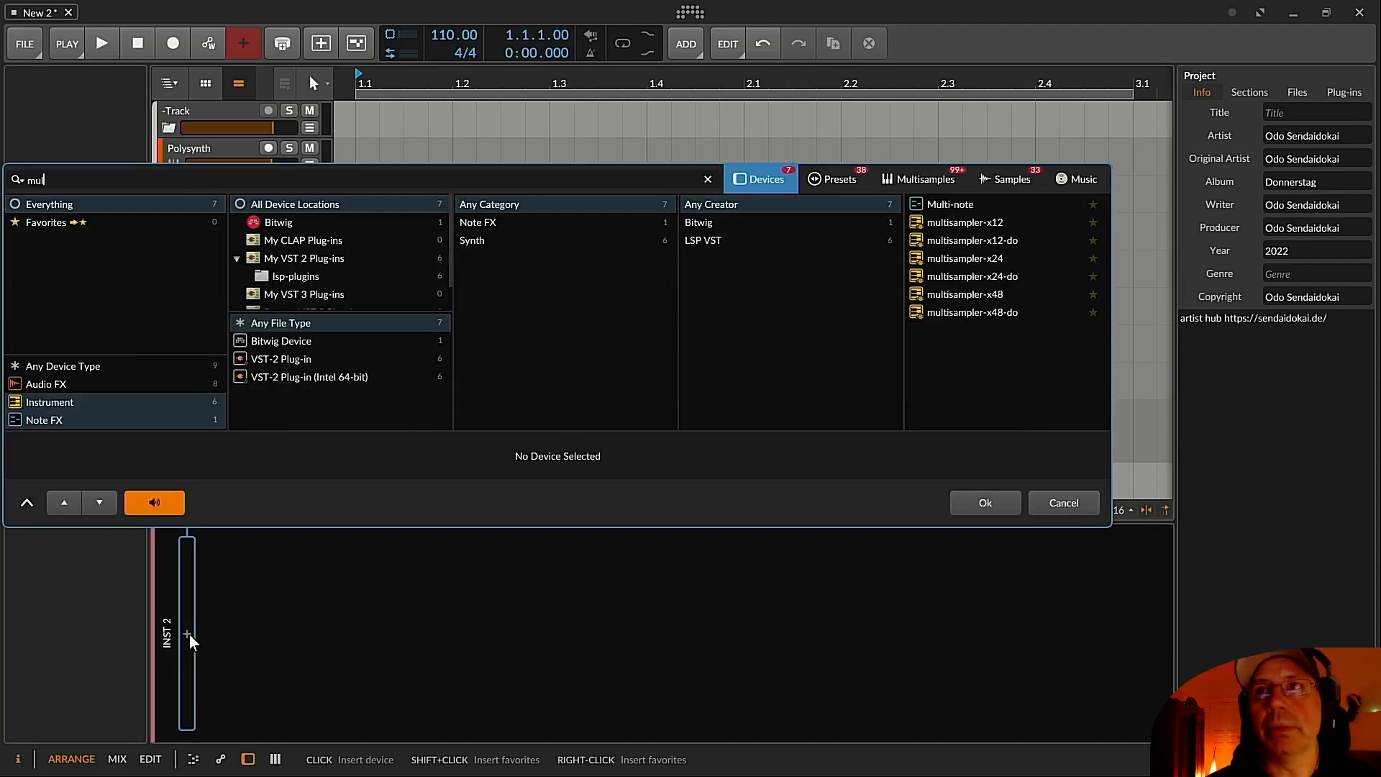
{"action": "key", "text": "Down"}
{"action": "key", "text": "Return"}
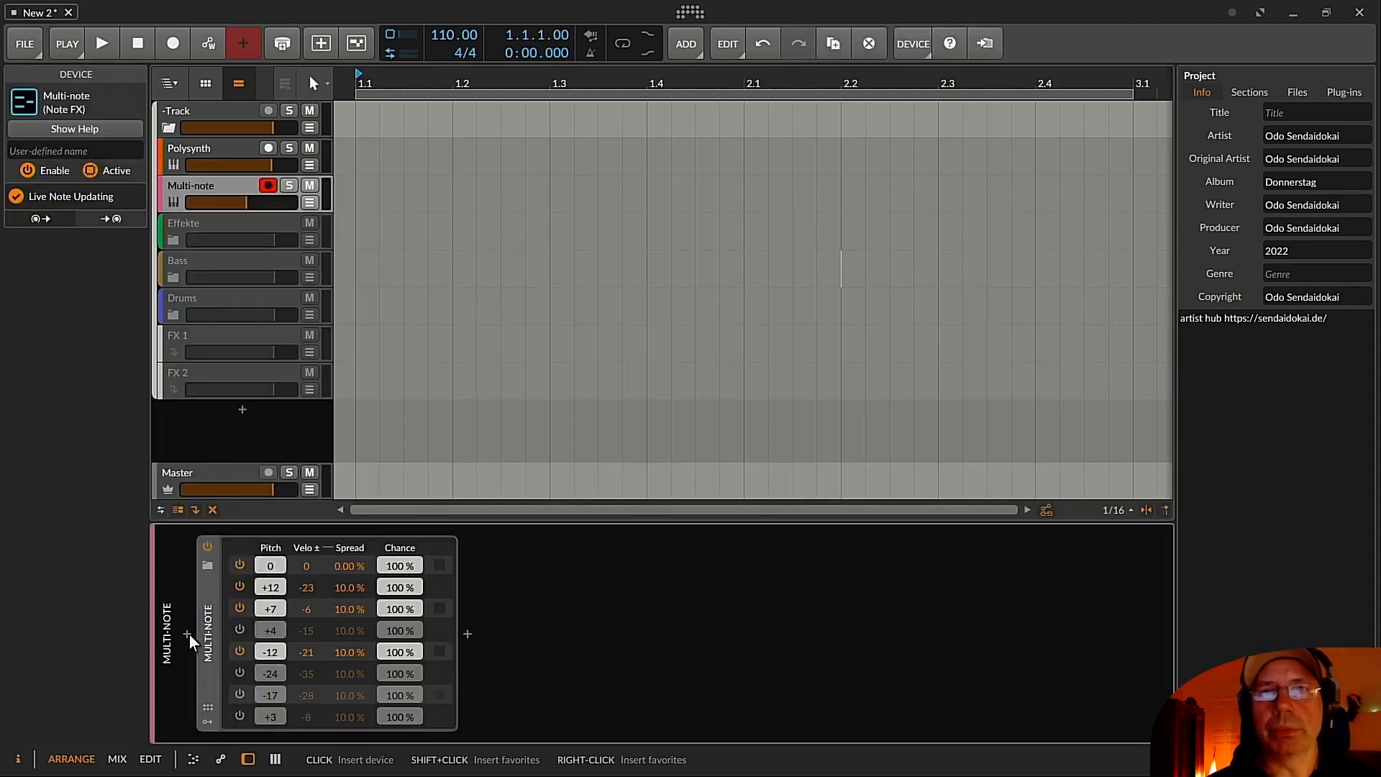
Disable the +7 note in the new Multi-note device, leaving only 0, +12 and -12 enabled.
{"action": "left_click", "coordinate": [239, 608]}
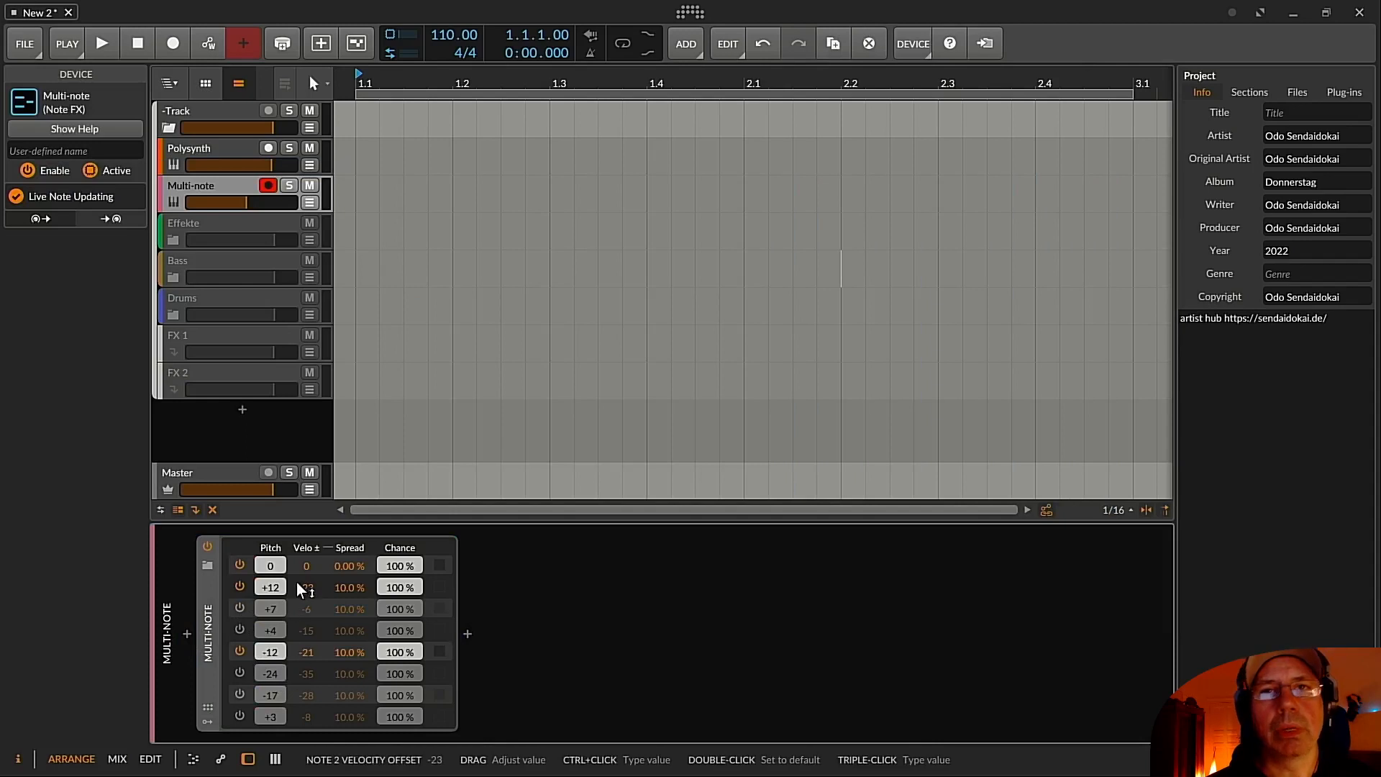
{"action": "left_click", "coordinate": [240, 609]}
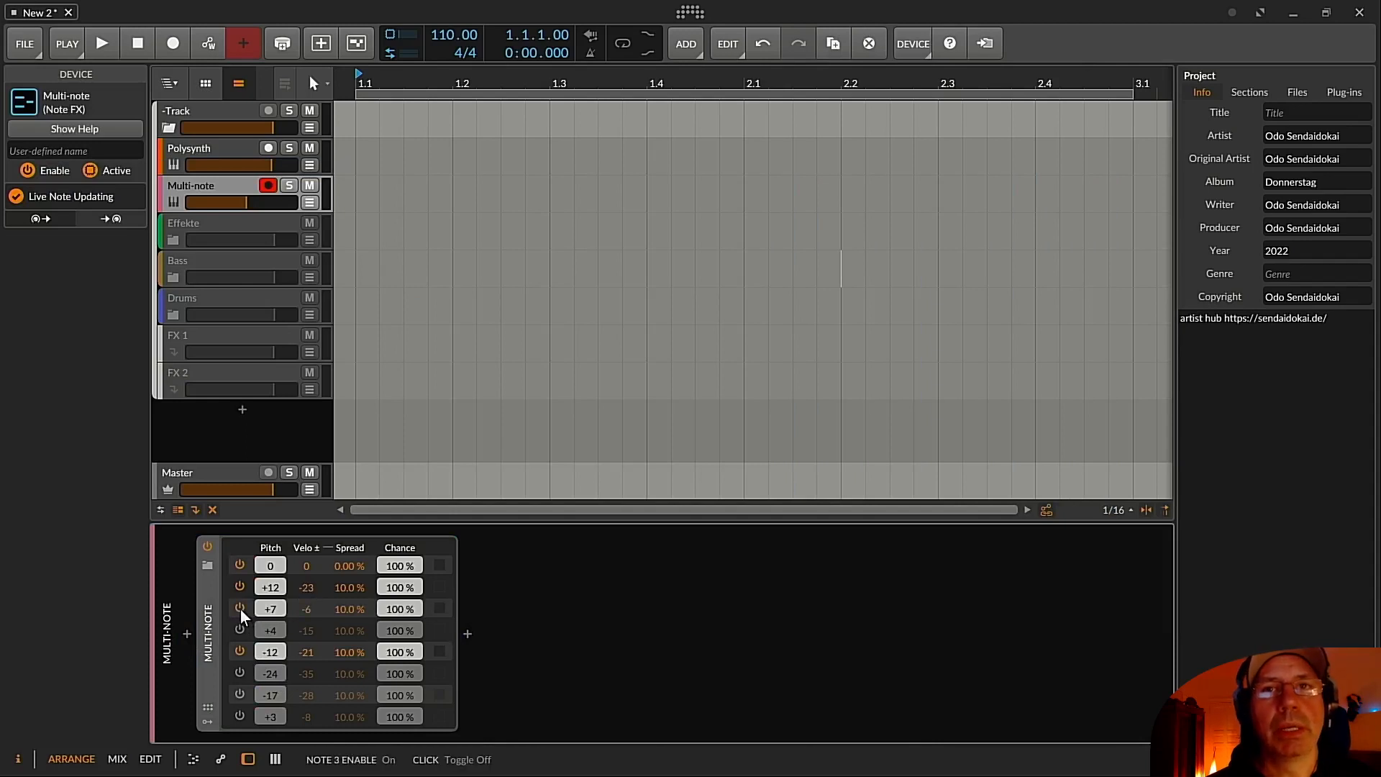
{"action": "left_click", "coordinate": [240, 610]}
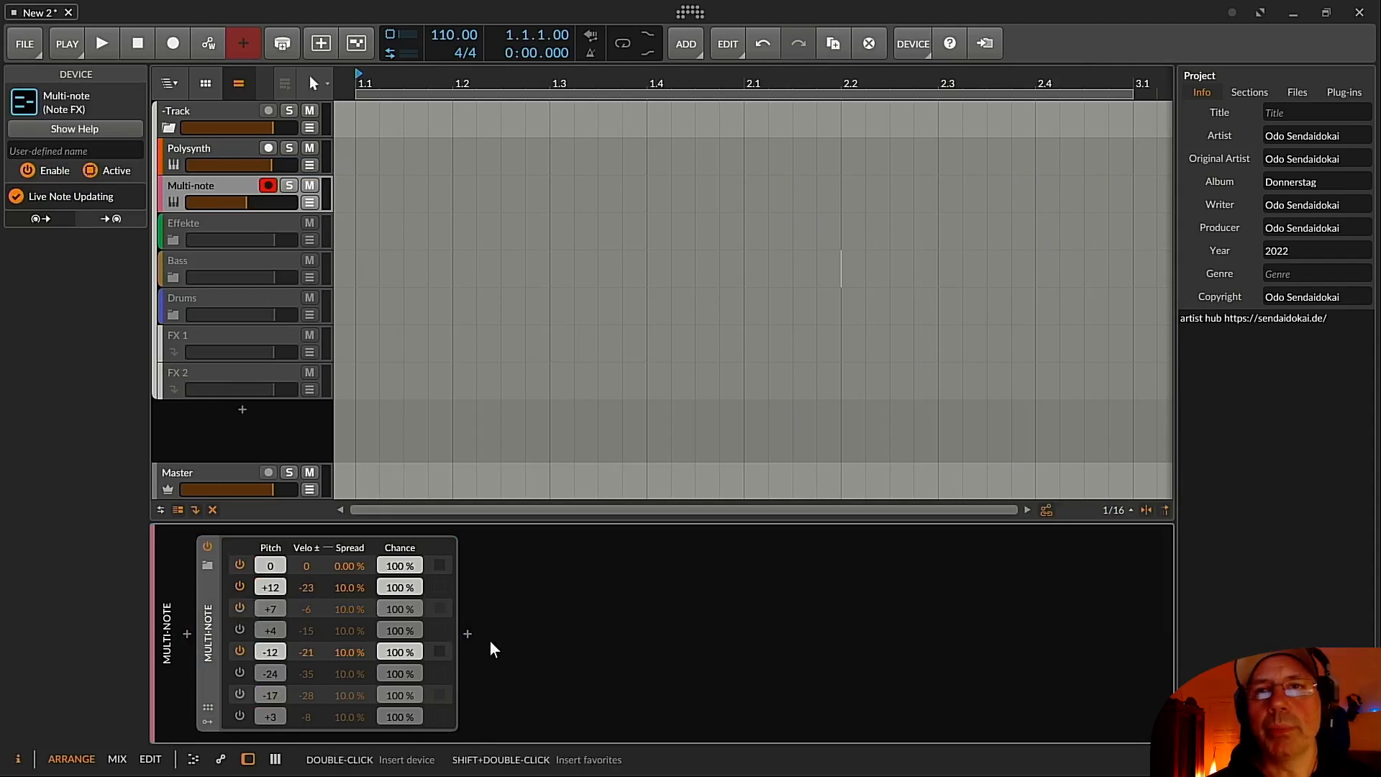
Insert a Polysynth after the Multi-note device on the new track.
{"action": "left_click", "coordinate": [467, 635]}
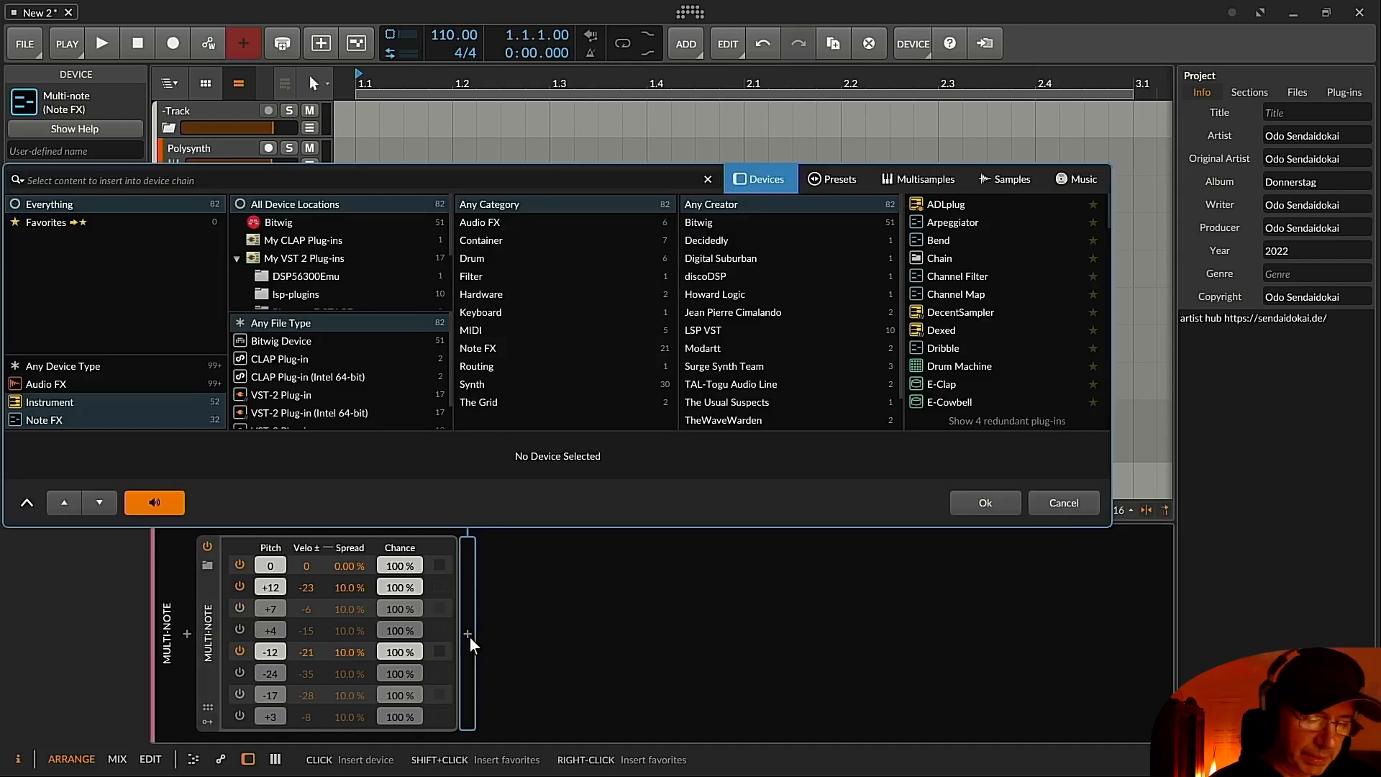
{"action": "type", "text": "pol"}
{"action": "key", "text": "Down"}
{"action": "key", "text": "Down"}
{"action": "key", "text": "Down"}
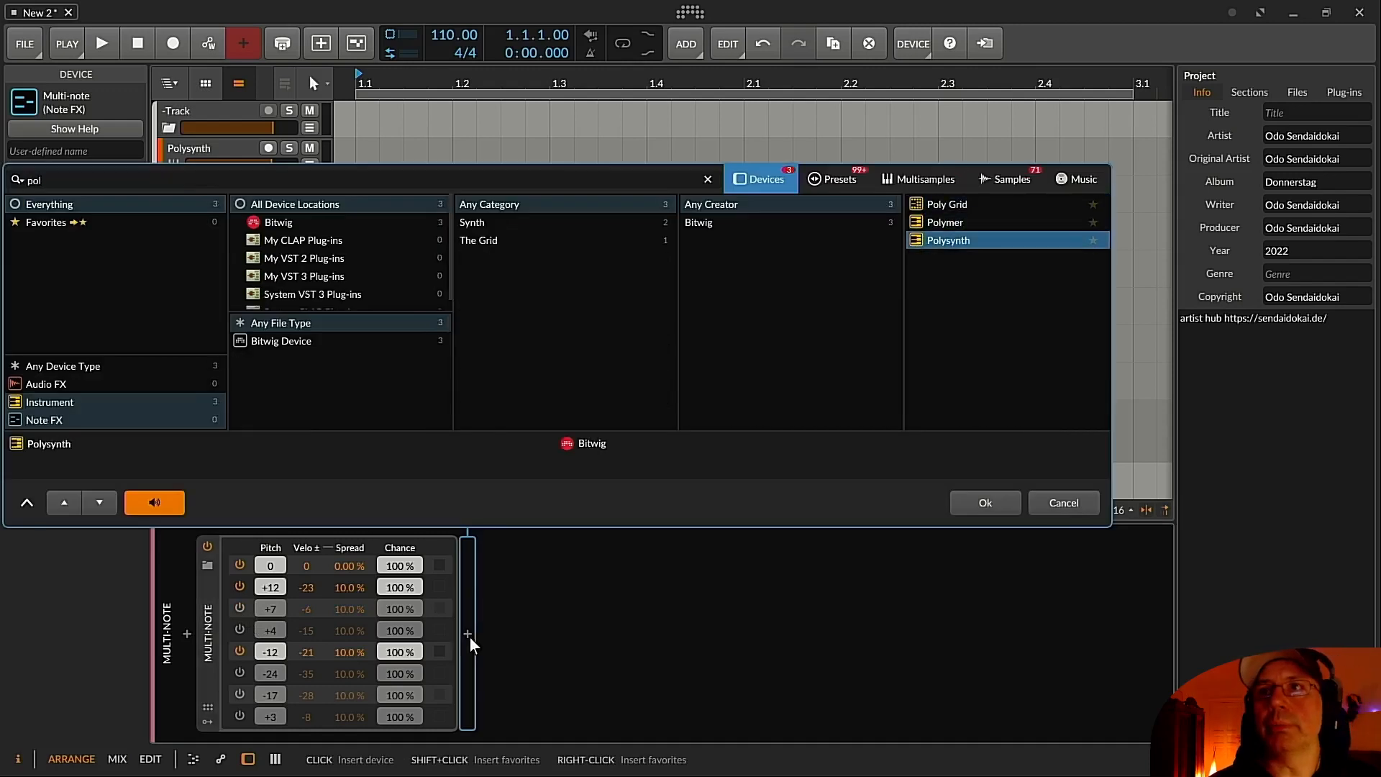
{"action": "key", "text": "Return"}
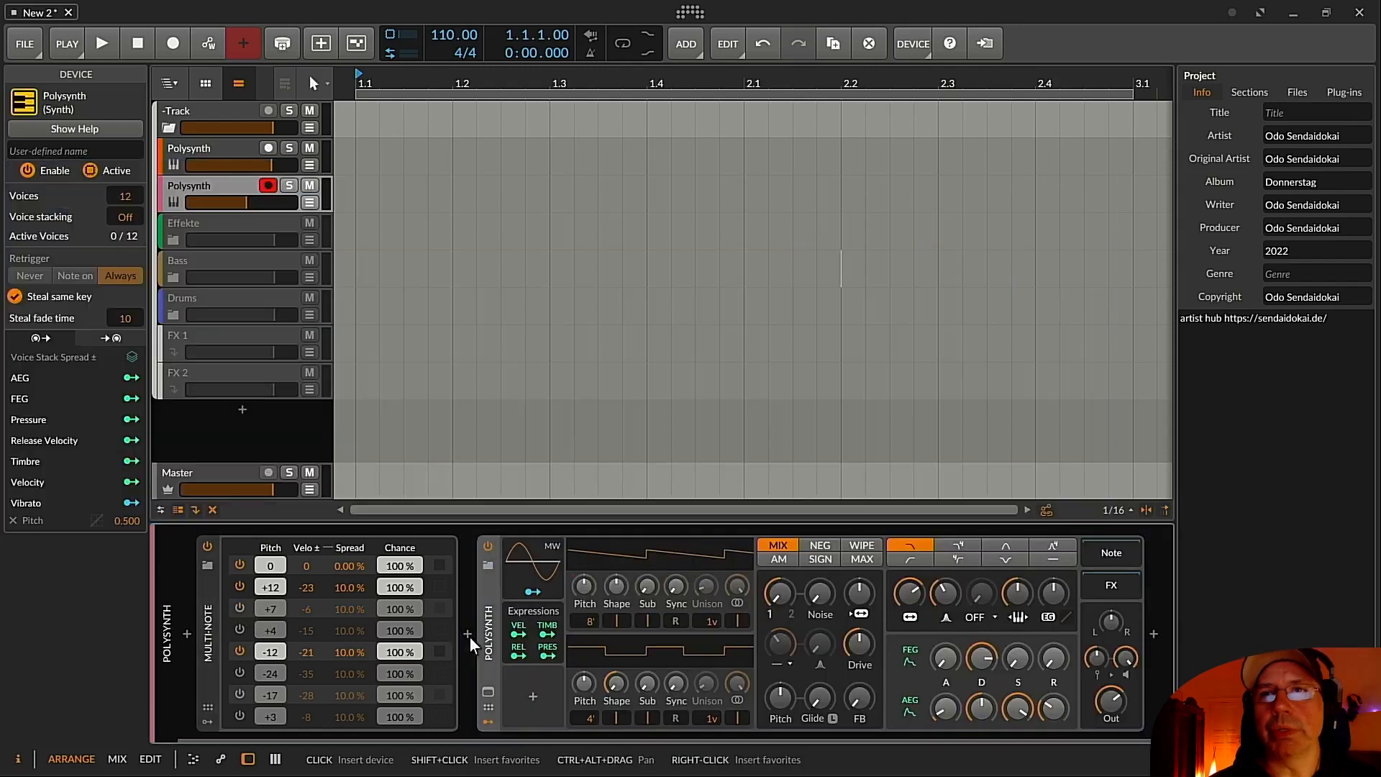
Collapse and bypass the new track's Multi-note, and reset the Polysynth output section's lower-left knob to its default.
{"action": "left_click", "coordinate": [207, 607]}
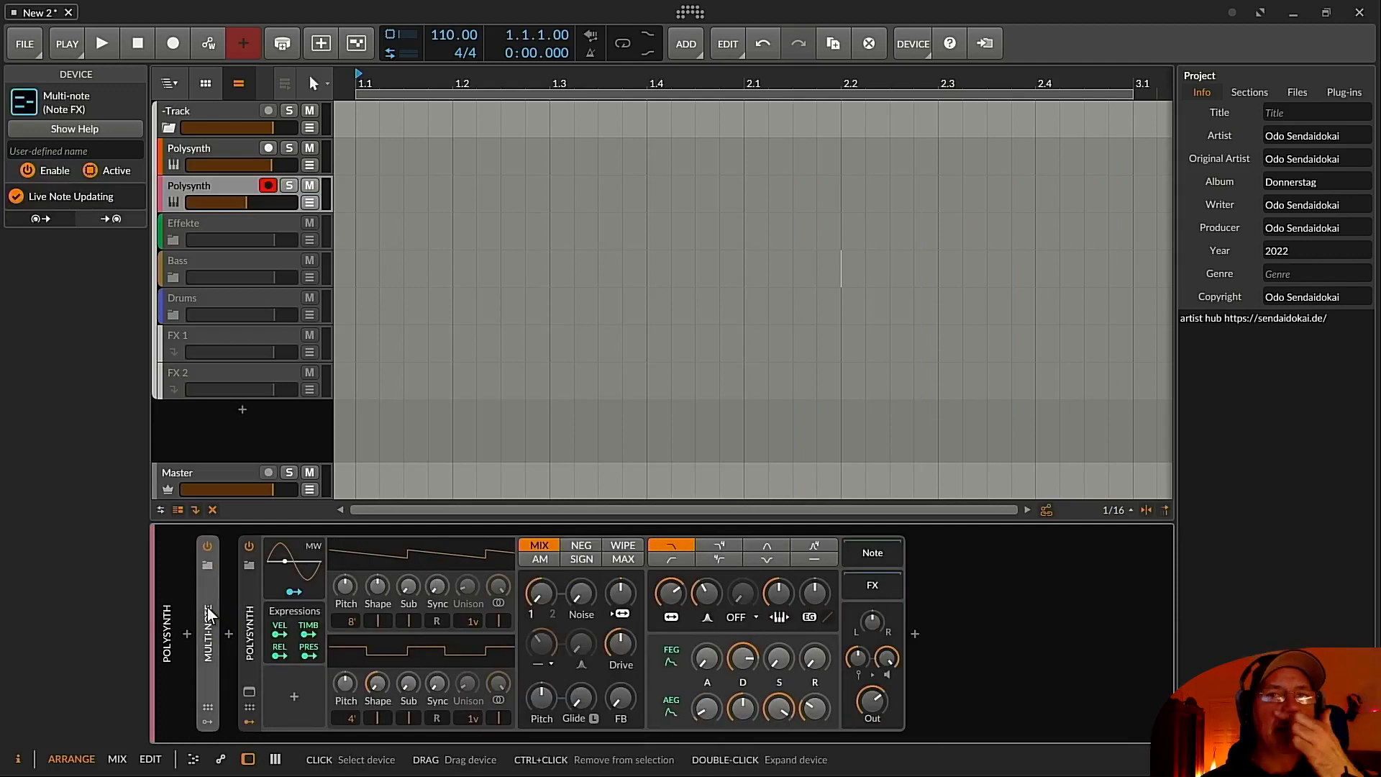
{"action": "left_click", "coordinate": [203, 545]}
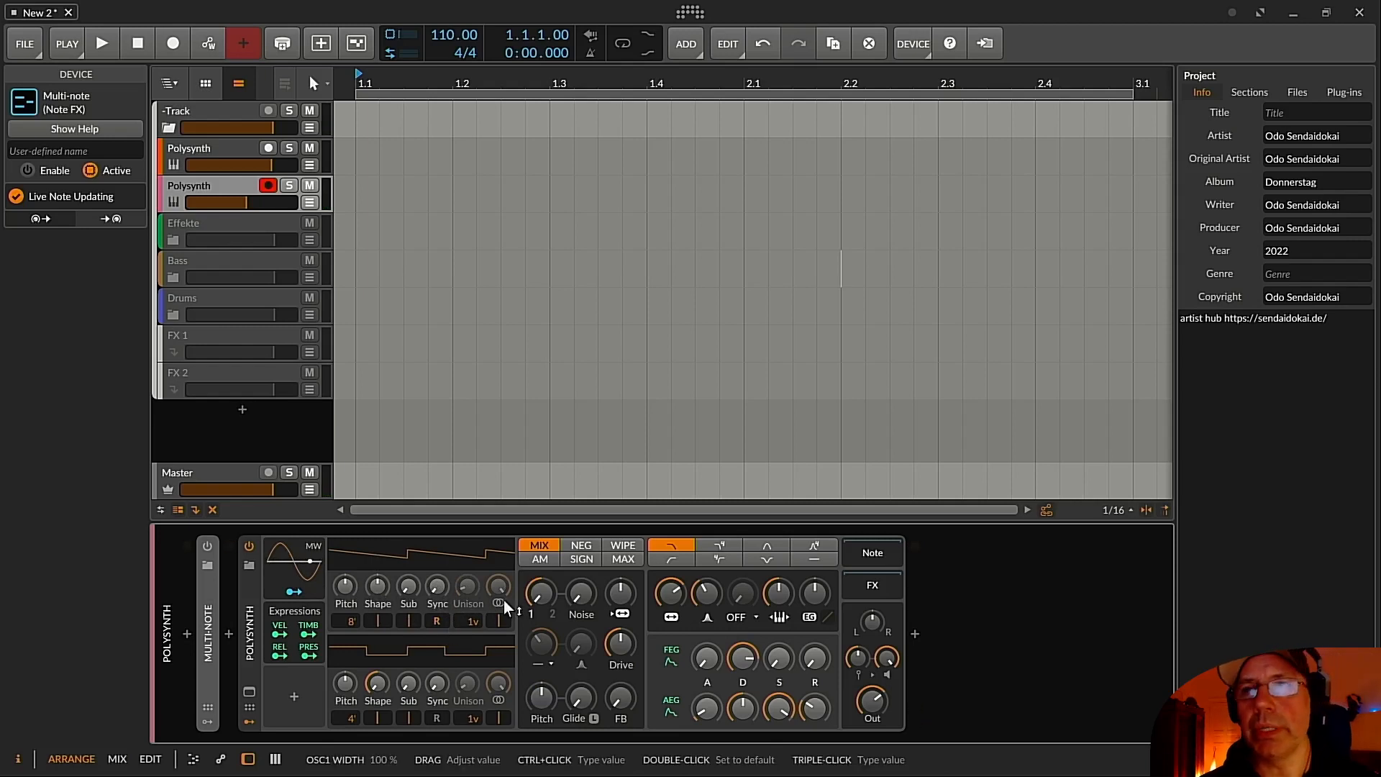
{"action": "double_click", "coordinate": [858, 658]}
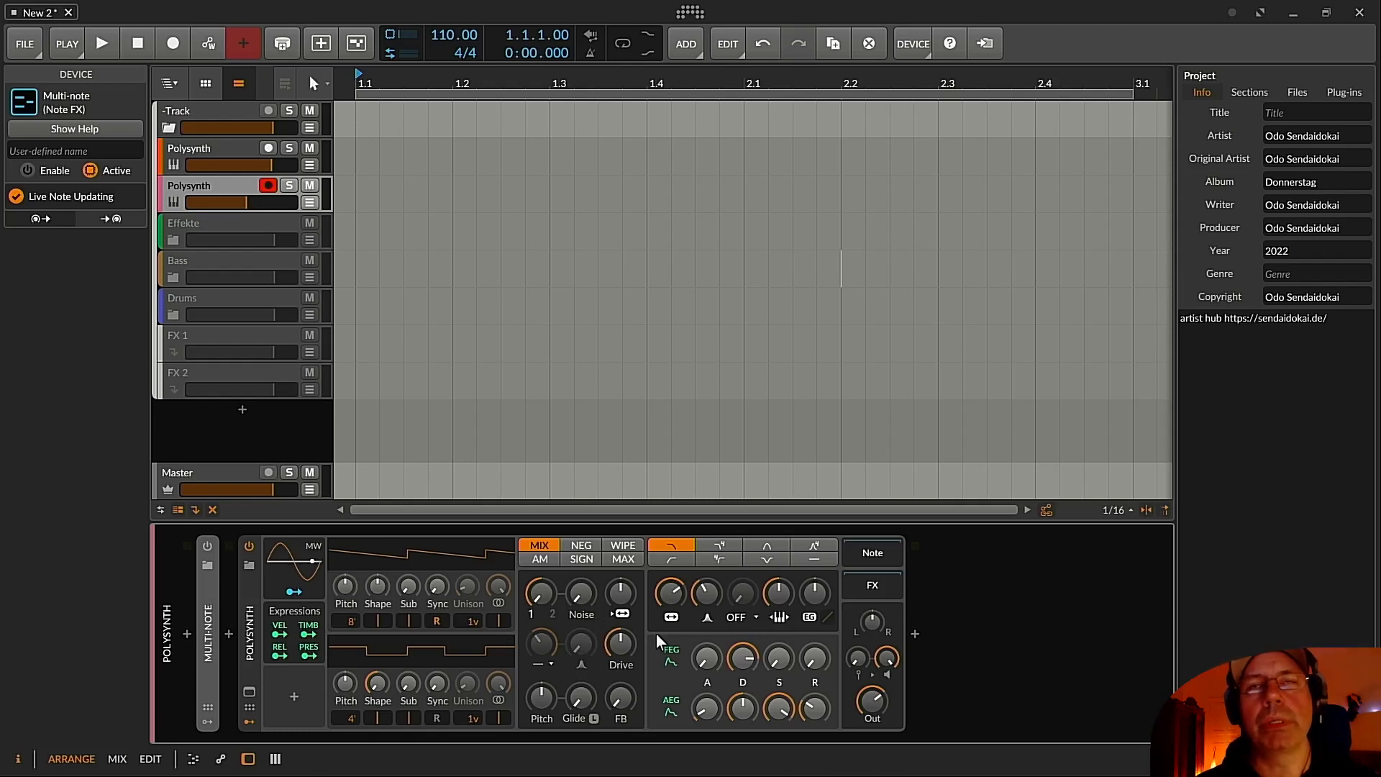
Compare the original Polysynth track's sound with the new one by switching between the two tracks.
{"action": "left_click", "coordinate": [215, 149]}
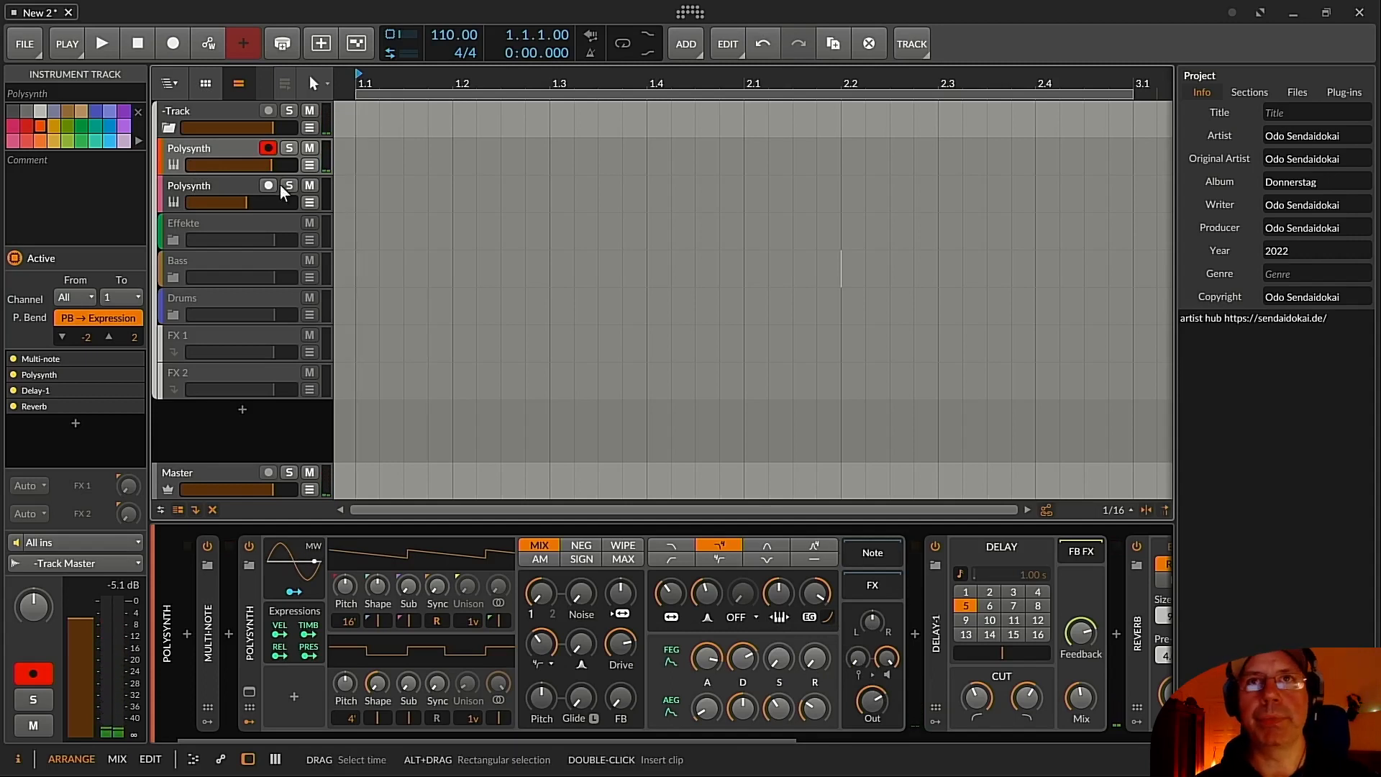
{"action": "left_click", "coordinate": [222, 187]}
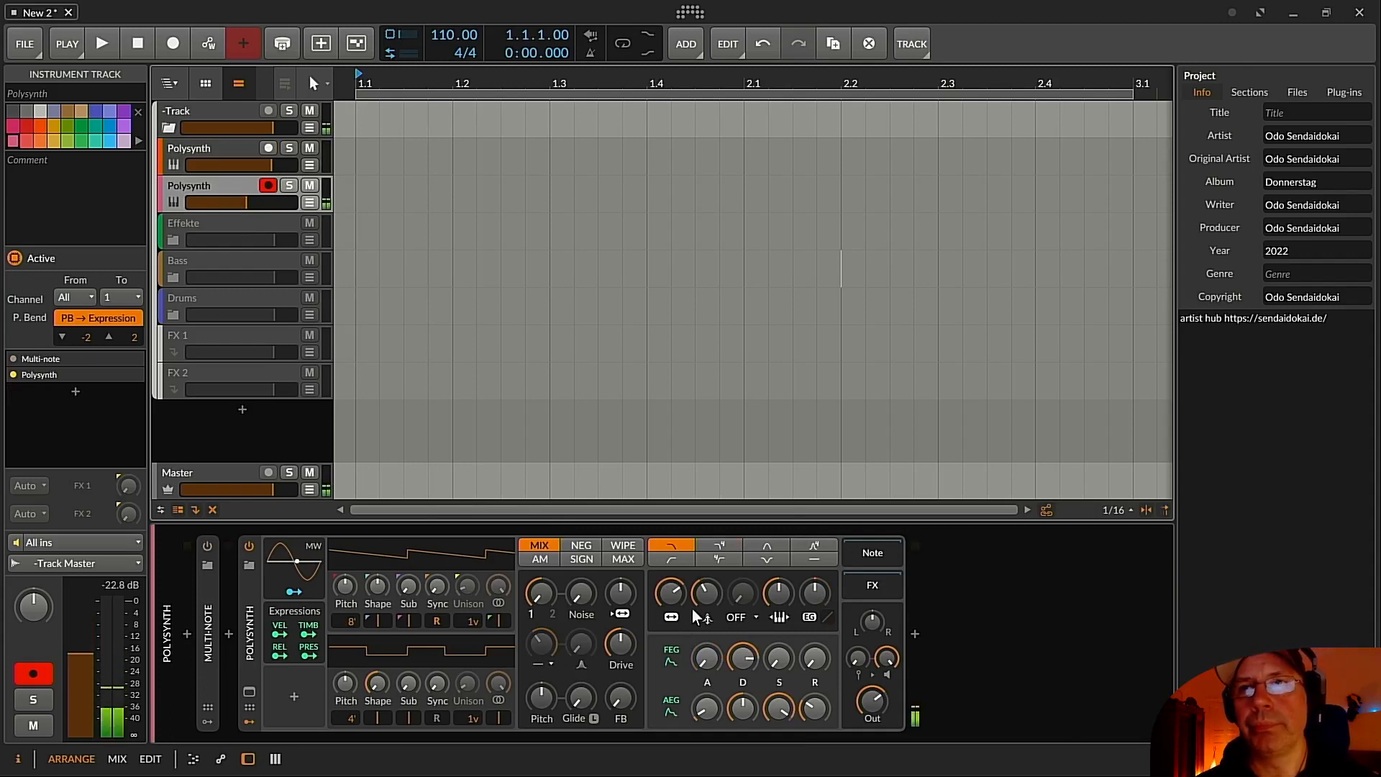
Lower the new Polysynth's filter frequency to about 154 Hz and enable its Multi-note device.
{"action": "mouse_move", "coordinate": [671, 596]}
{"action": "left_mouse_down"}
{"action": "mouse_move", "coordinate": [671, 613]}
{"action": "mouse_move", "coordinate": [676, 589]}
{"action": "left_mouse_up"}
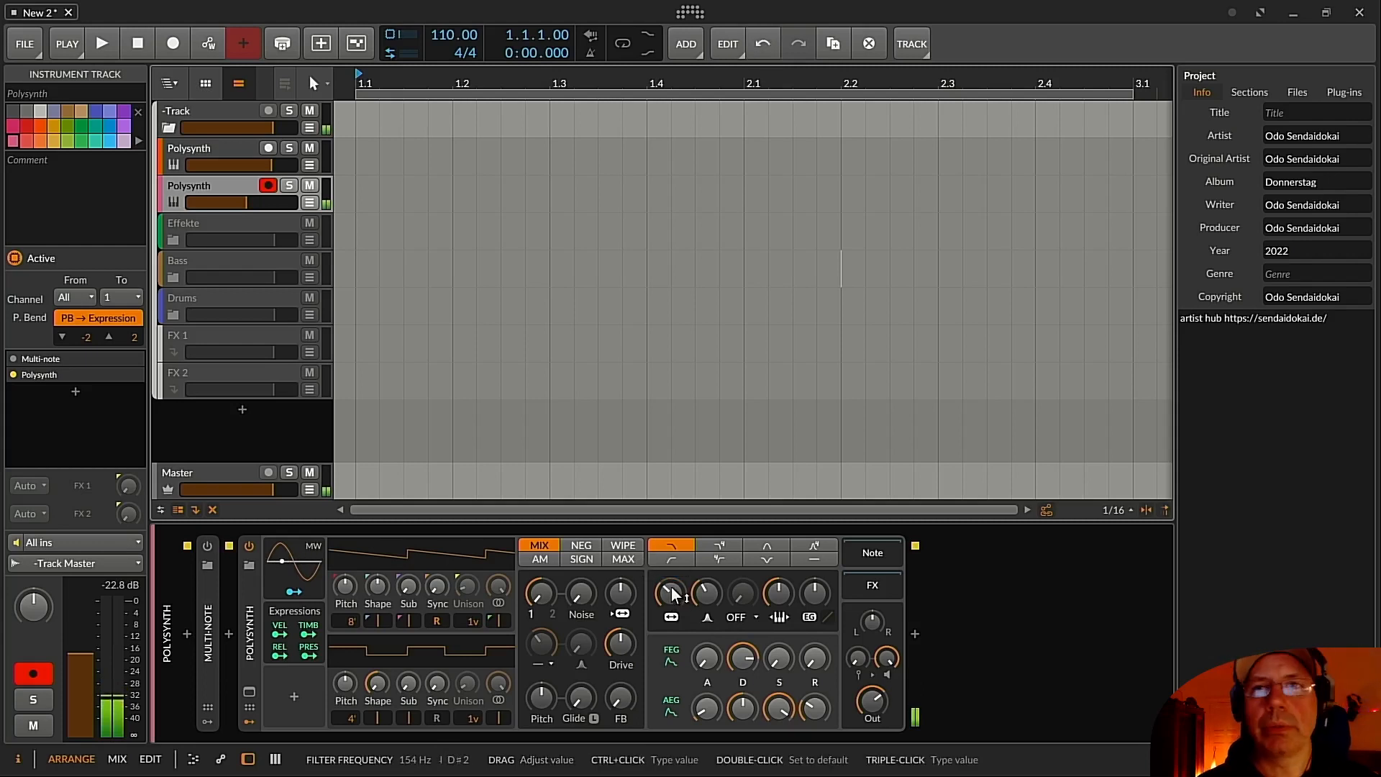
{"action": "left_click", "coordinate": [206, 546]}
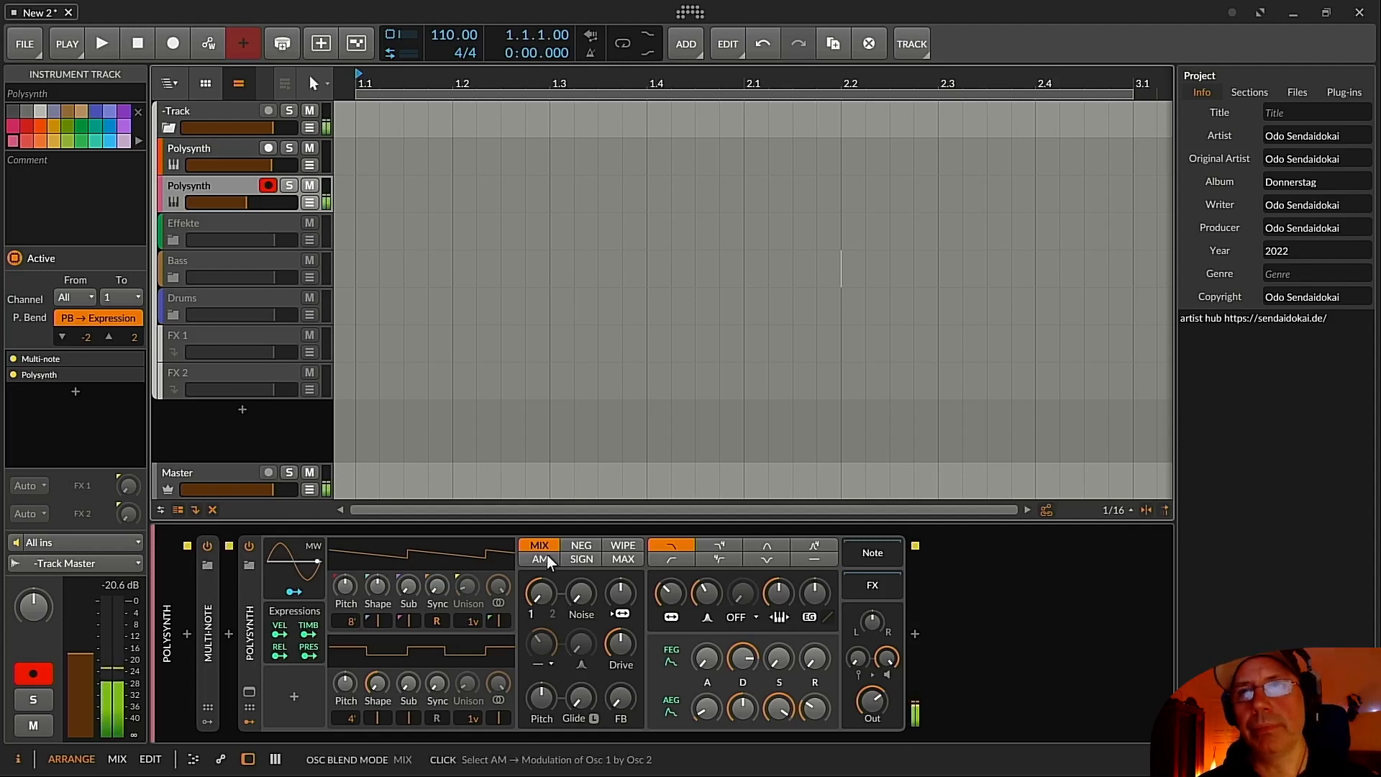
Switch the new Polysynth's filter to Low-pass (4-pole), adjust its resonance and set the filter frequency to about 288 Hz.
{"action": "mouse_move", "coordinate": [699, 598]}
{"action": "left_mouse_down"}
{"action": "mouse_move", "coordinate": [699, 568]}
{"action": "mouse_move", "coordinate": [680, 596]}
{"action": "left_mouse_up"}
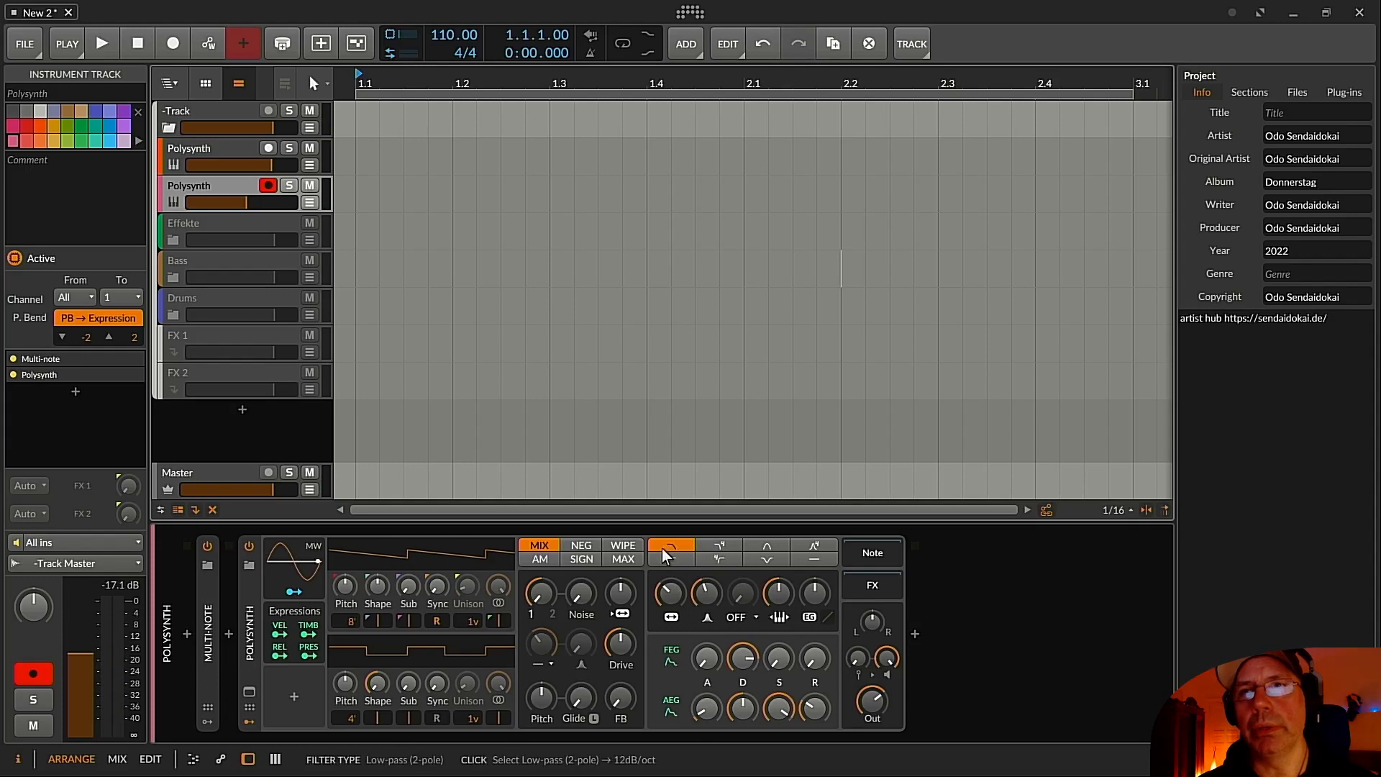
{"action": "left_click", "coordinate": [711, 546]}
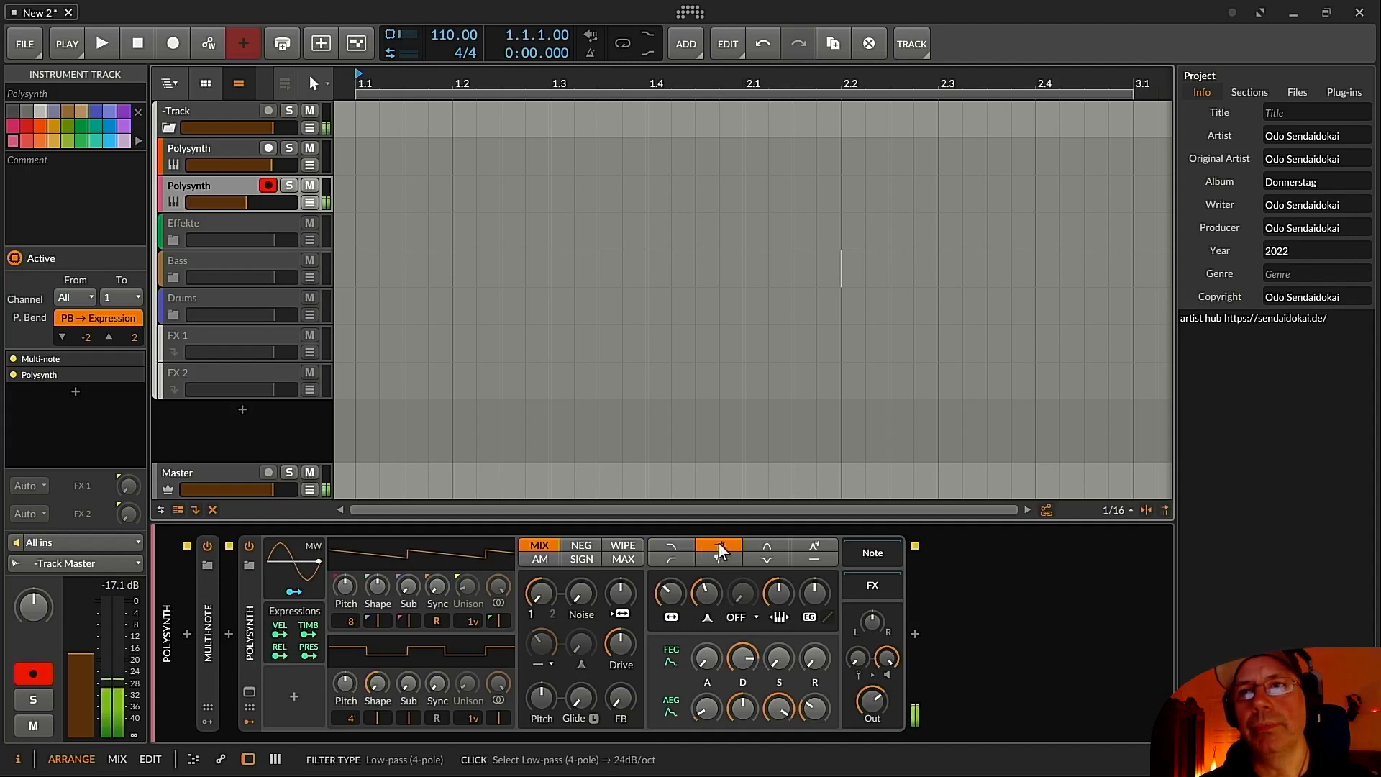
{"action": "mouse_move", "coordinate": [704, 593]}
{"action": "left_mouse_down"}
{"action": "mouse_move", "coordinate": [704, 579]}
{"action": "mouse_move", "coordinate": [664, 593]}
{"action": "mouse_move", "coordinate": [666, 576]}
{"action": "mouse_move", "coordinate": [705, 592]}
{"action": "mouse_move", "coordinate": [669, 577]}
{"action": "mouse_move", "coordinate": [679, 601]}
{"action": "left_mouse_up"}
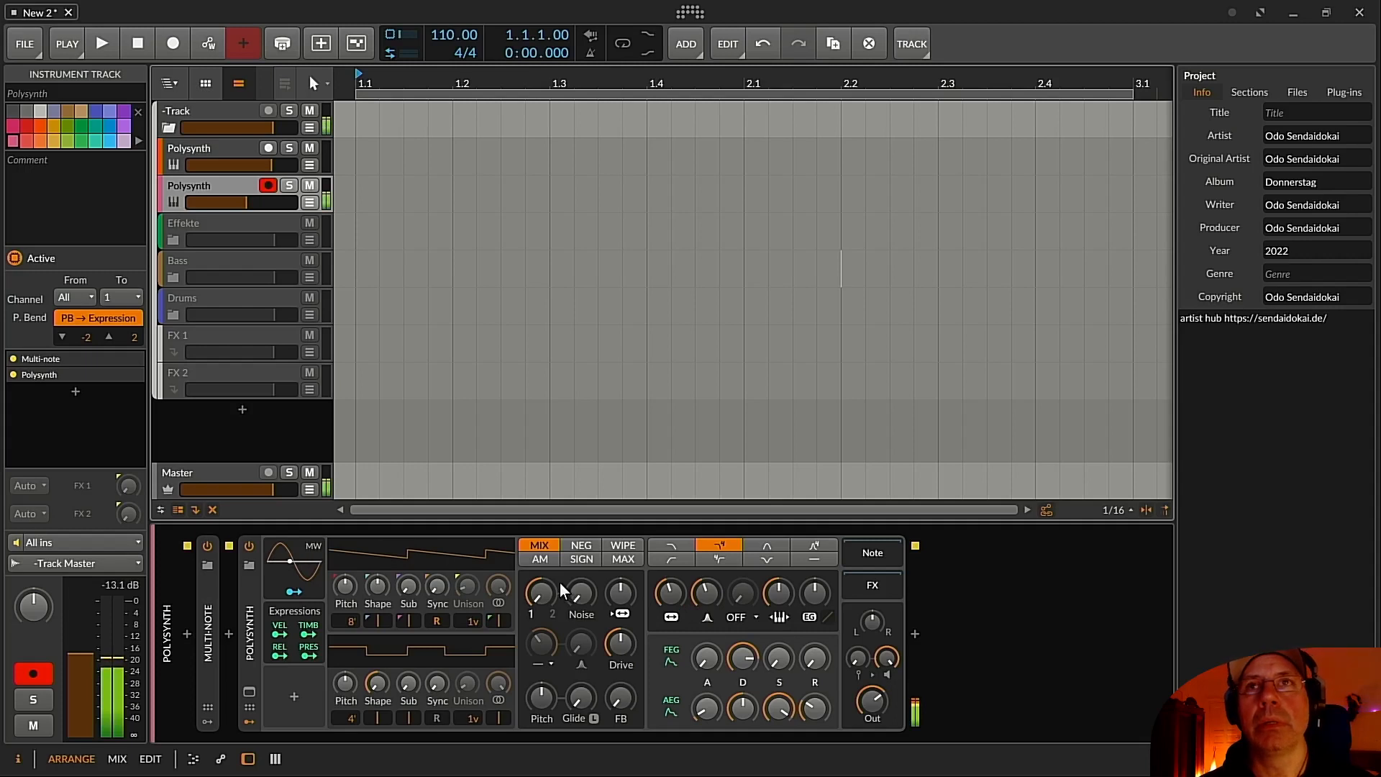
{"action": "mouse_move", "coordinate": [667, 595]}
{"action": "left_mouse_down"}
{"action": "mouse_move", "coordinate": [667, 552]}
{"action": "mouse_move", "coordinate": [667, 592]}
{"action": "left_mouse_up"}
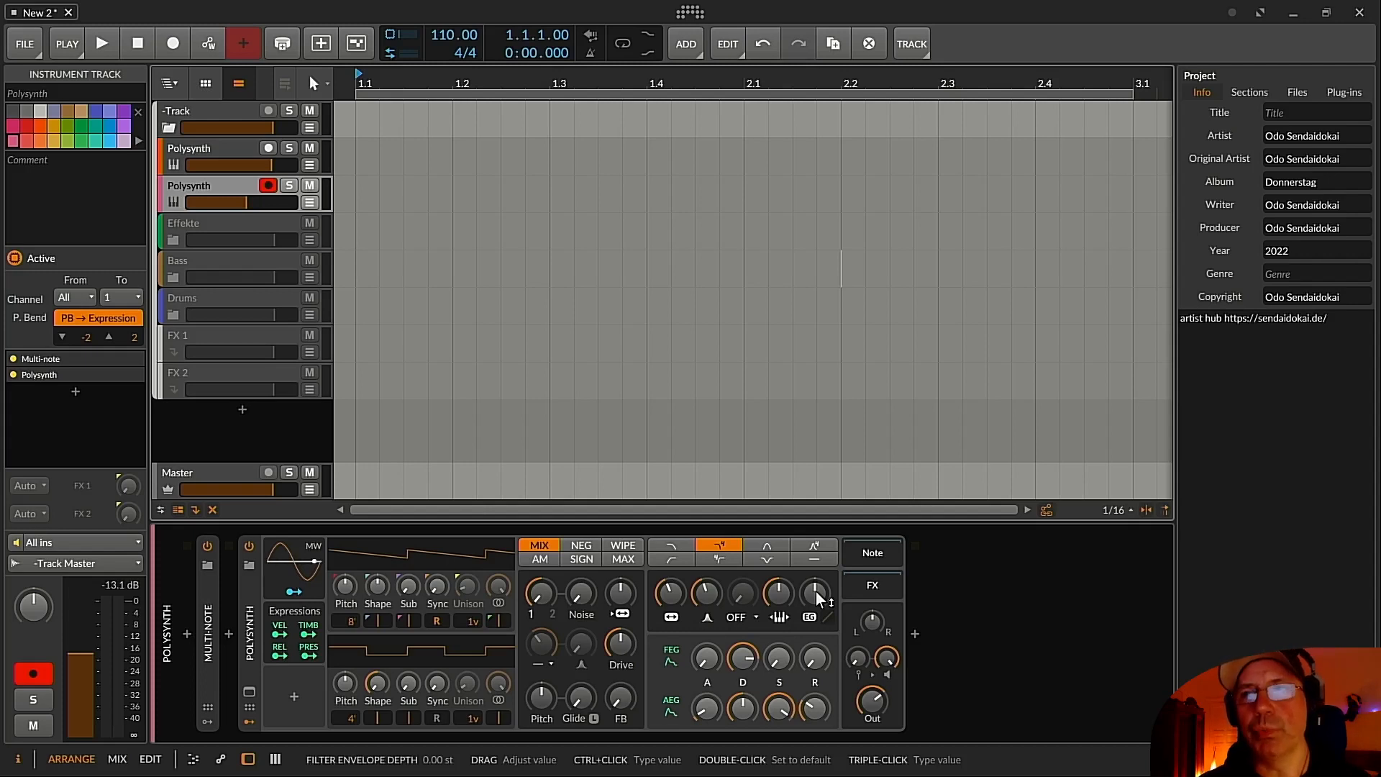
Set the new Polysynth's filter envelope depth to +96.00 st and slightly lower the filter frequency.
{"action": "left_click_drag", "start_coordinate": [815, 592], "coordinate": [817, 512]}
{"action": "left_click_drag", "start_coordinate": [817, 591], "coordinate": [816, 593]}
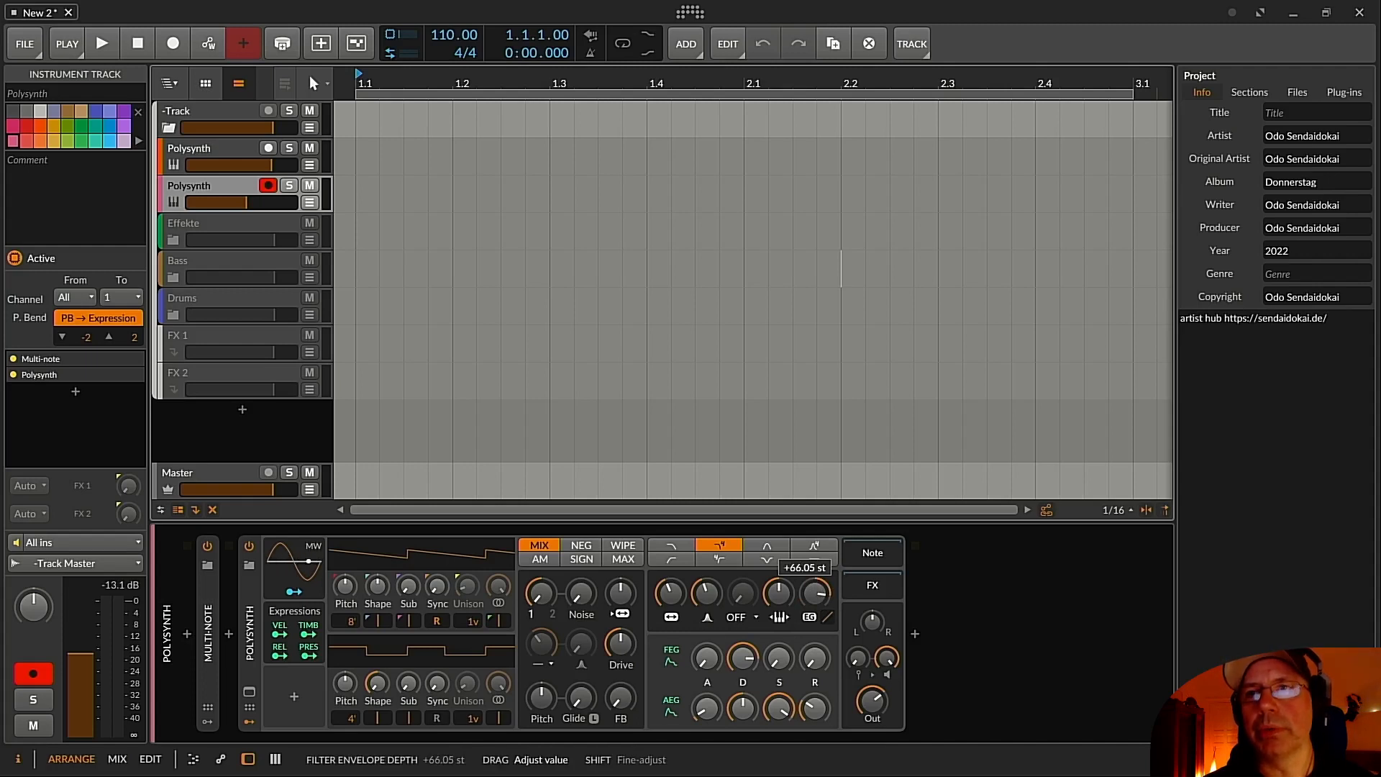
{"action": "left_click_drag", "start_coordinate": [817, 592], "coordinate": [817, 594]}
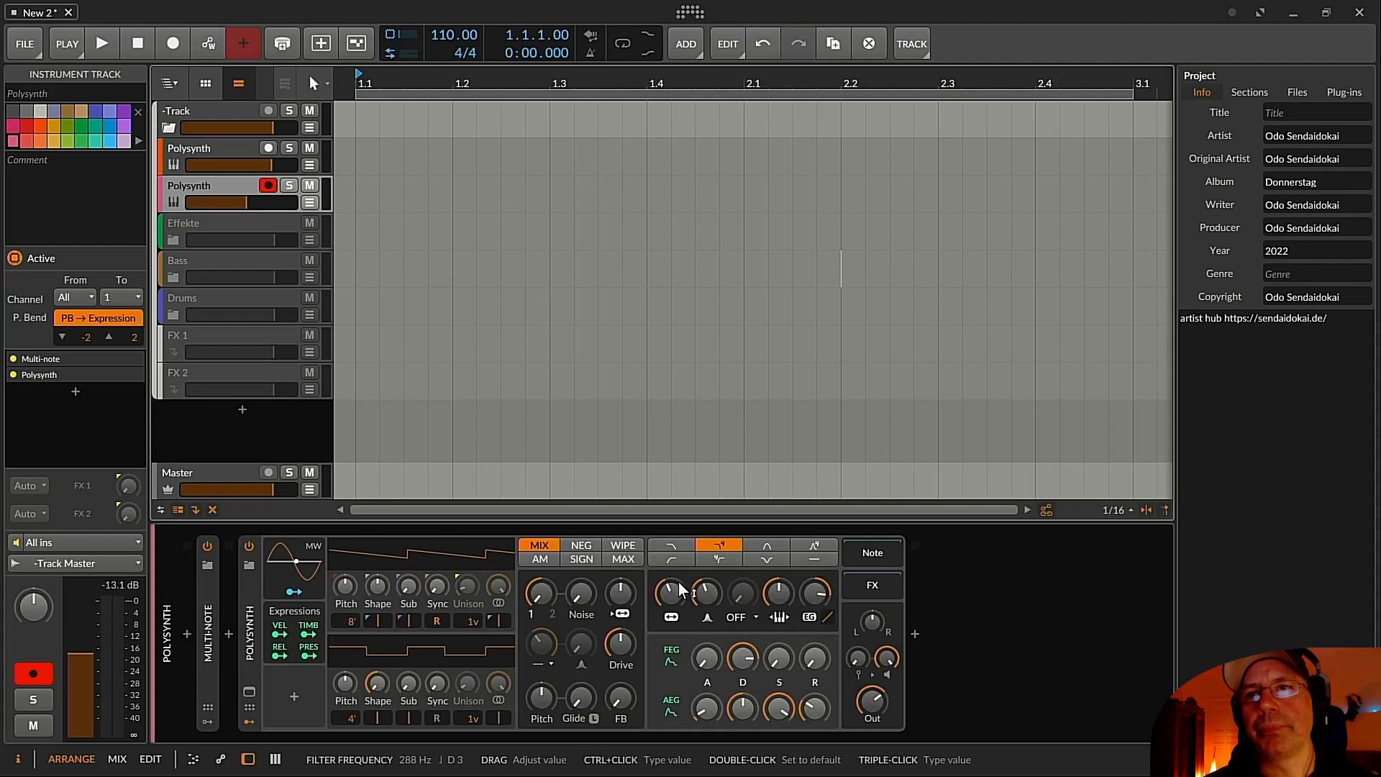
{"action": "left_click_drag", "start_coordinate": [816, 594], "coordinate": [812, 597]}
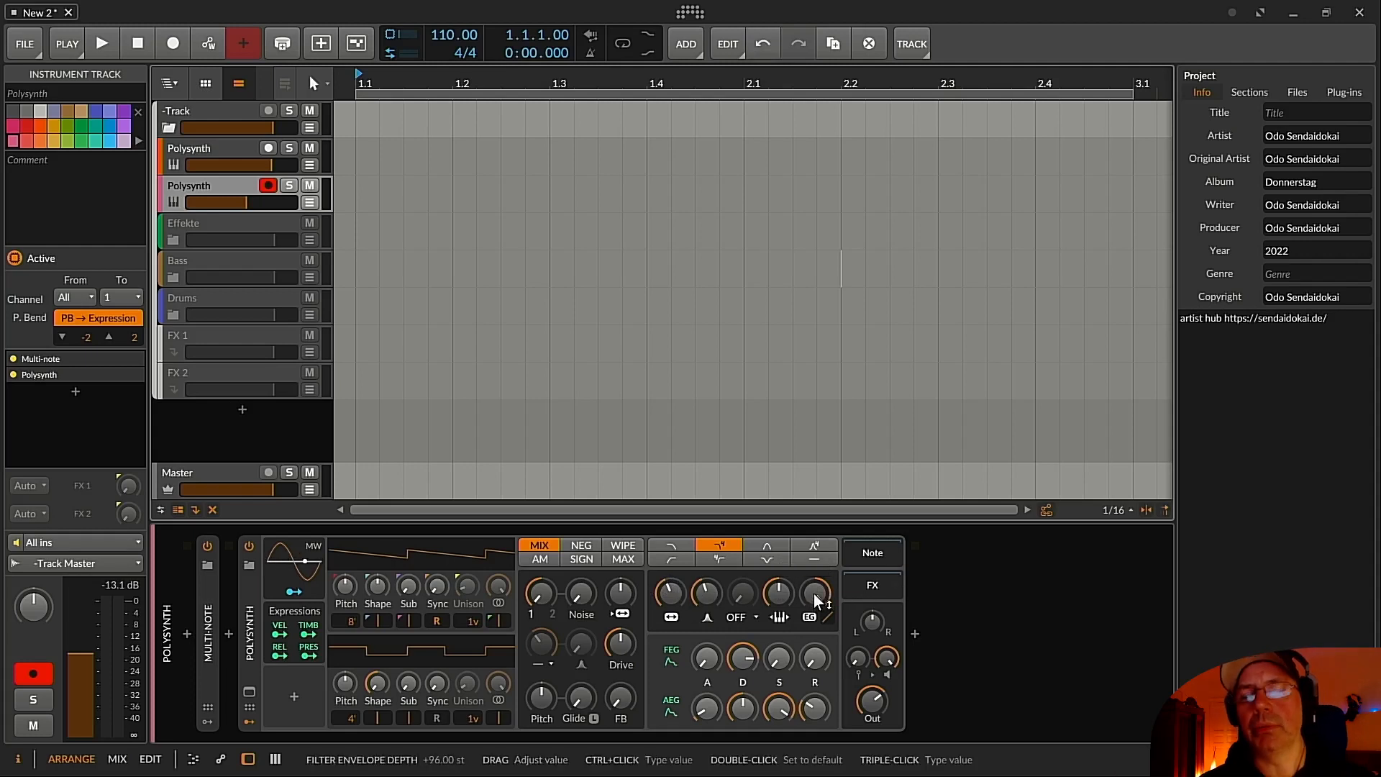
{"action": "left_click_drag", "start_coordinate": [814, 594], "coordinate": [813, 613]}
{"action": "mouse_move", "coordinate": [670, 593]}
{"action": "left_mouse_down"}
{"action": "mouse_move", "coordinate": [669, 605]}
{"action": "mouse_move", "coordinate": [669, 593]}
{"action": "left_mouse_up"}
{"action": "mouse_move", "coordinate": [813, 593]}
{"action": "left_mouse_down"}
{"action": "mouse_move", "coordinate": [813, 566]}
{"action": "mouse_move", "coordinate": [817, 588]}
{"action": "left_mouse_up"}
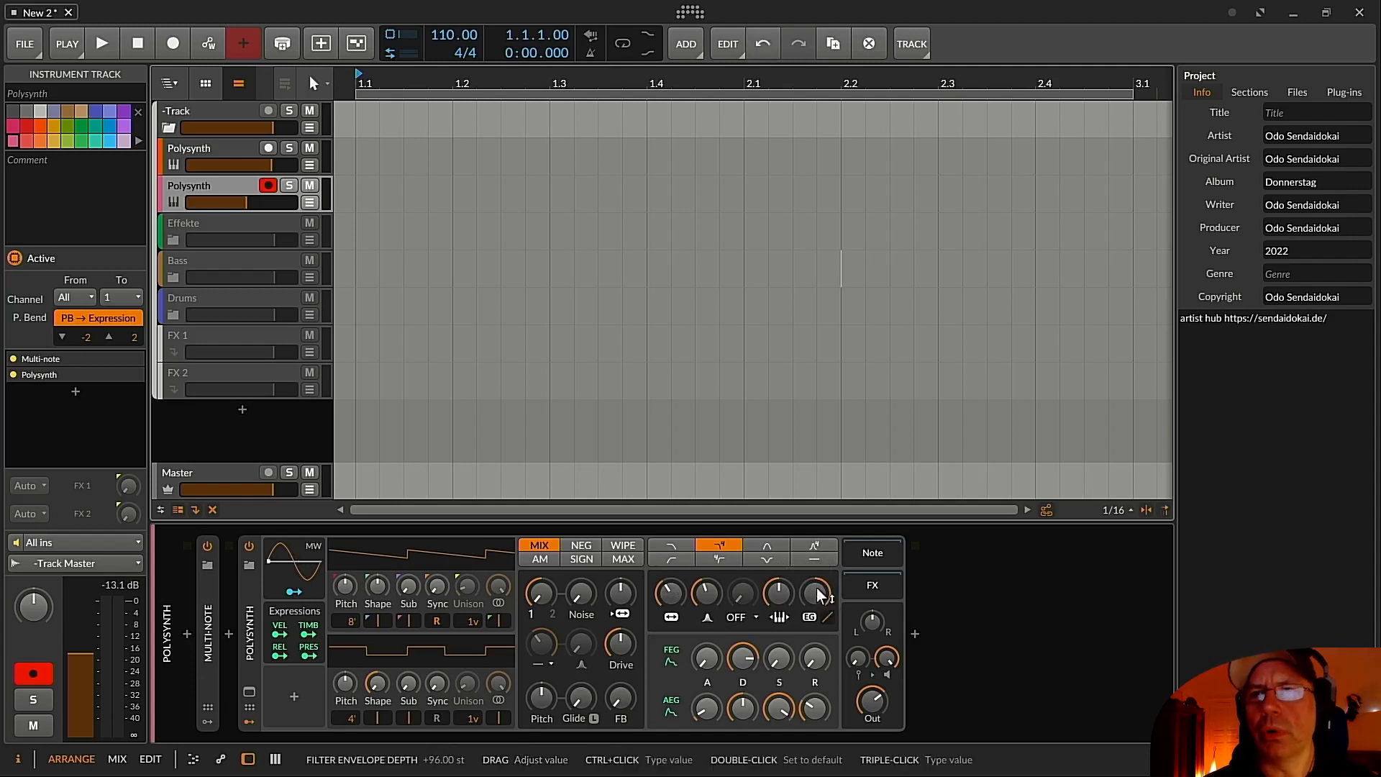
Lower the new Polysynth's filter frequency to about 114 Hz, reset its filter envelope depth, and raise the depth above +91 st.
{"action": "left_click_drag", "start_coordinate": [669, 593], "coordinate": [669, 594]}
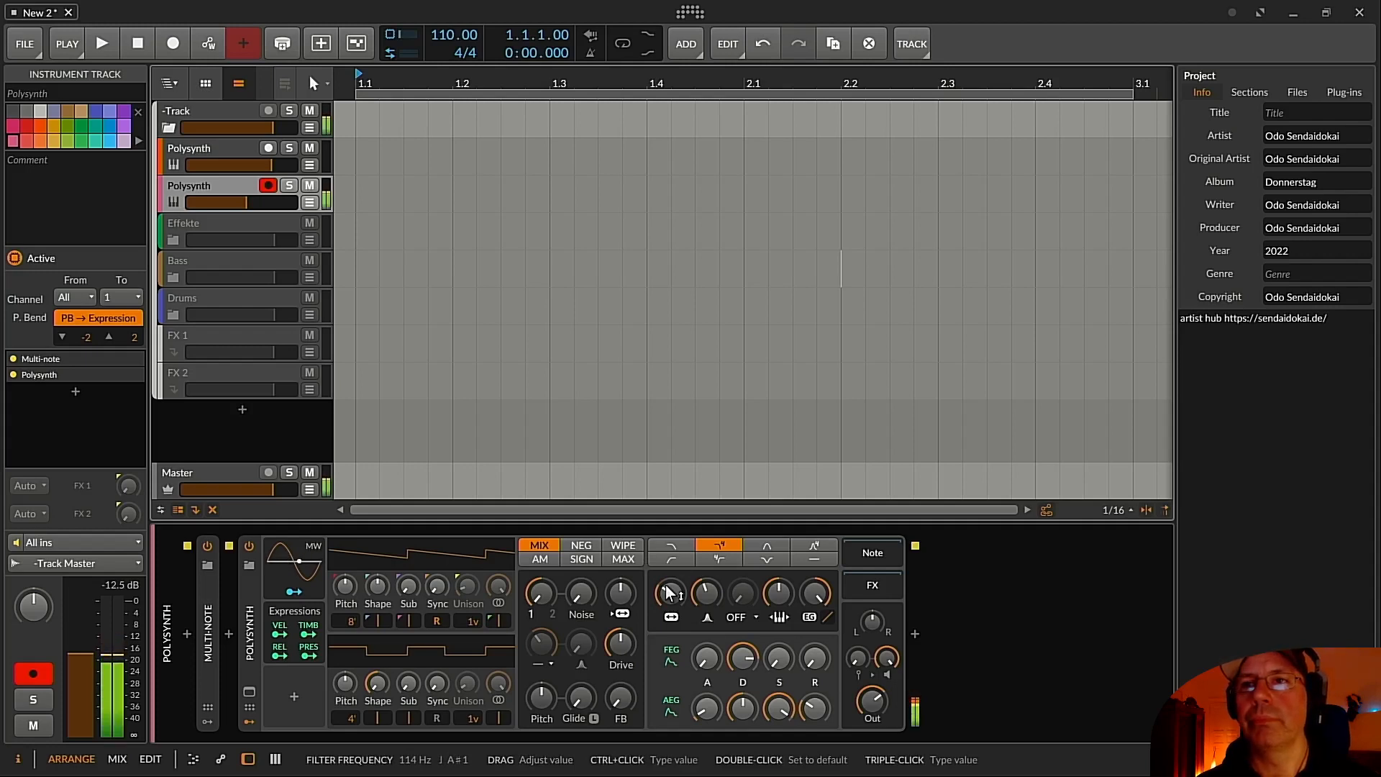
{"action": "left_click_drag", "start_coordinate": [776, 597], "coordinate": [808, 591]}
{"action": "double_click", "coordinate": [809, 589]}
{"action": "left_click_drag", "start_coordinate": [661, 595], "coordinate": [662, 593]}
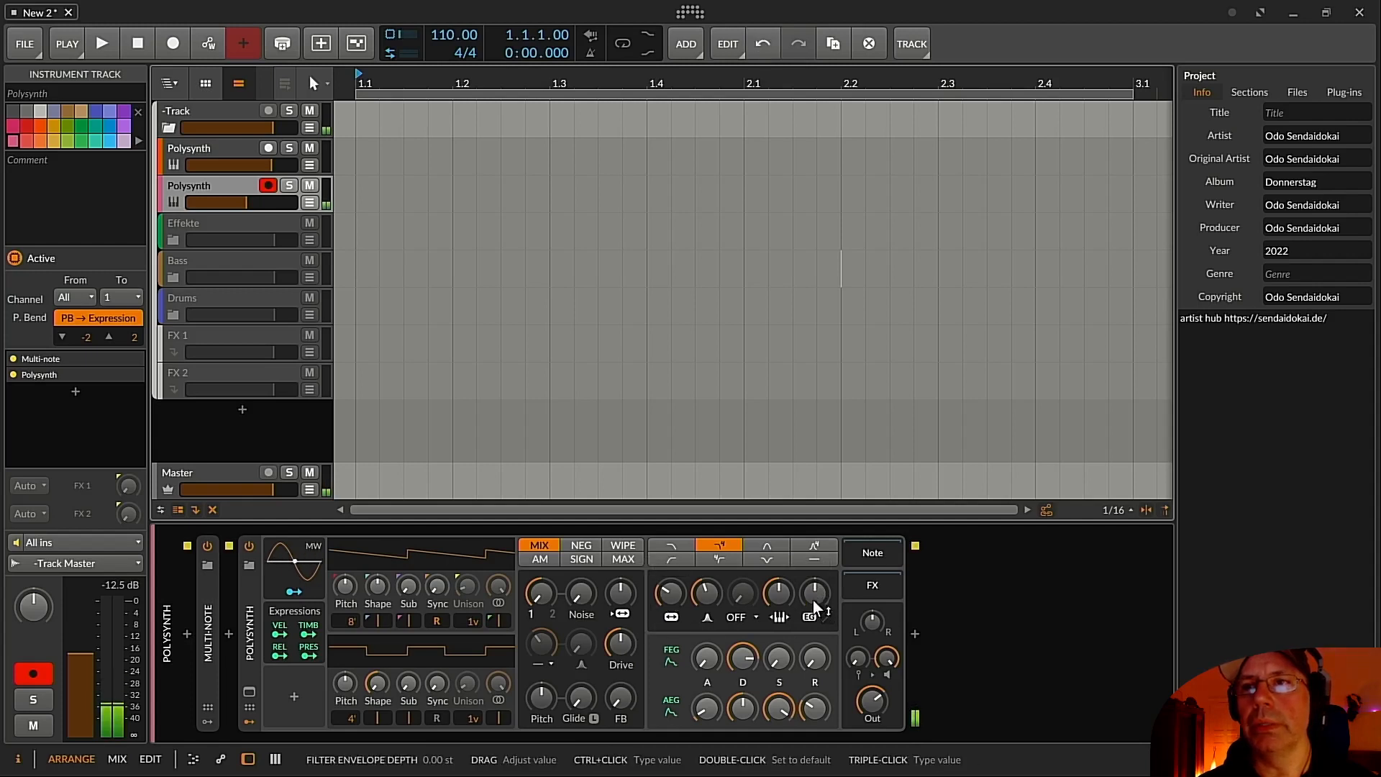
{"action": "left_click_drag", "start_coordinate": [816, 603], "coordinate": [816, 584]}
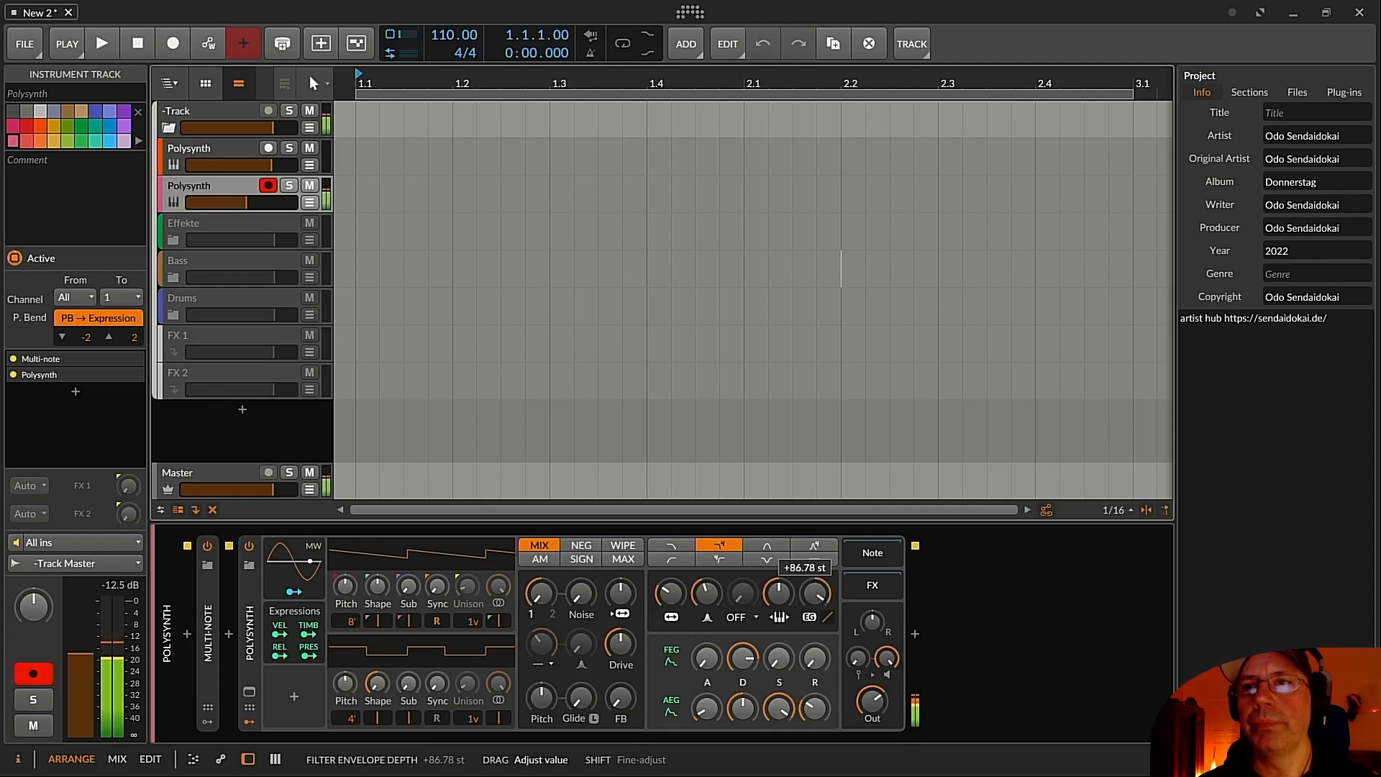
{"action": "left_click_drag", "start_coordinate": [815, 593], "coordinate": [814, 588]}
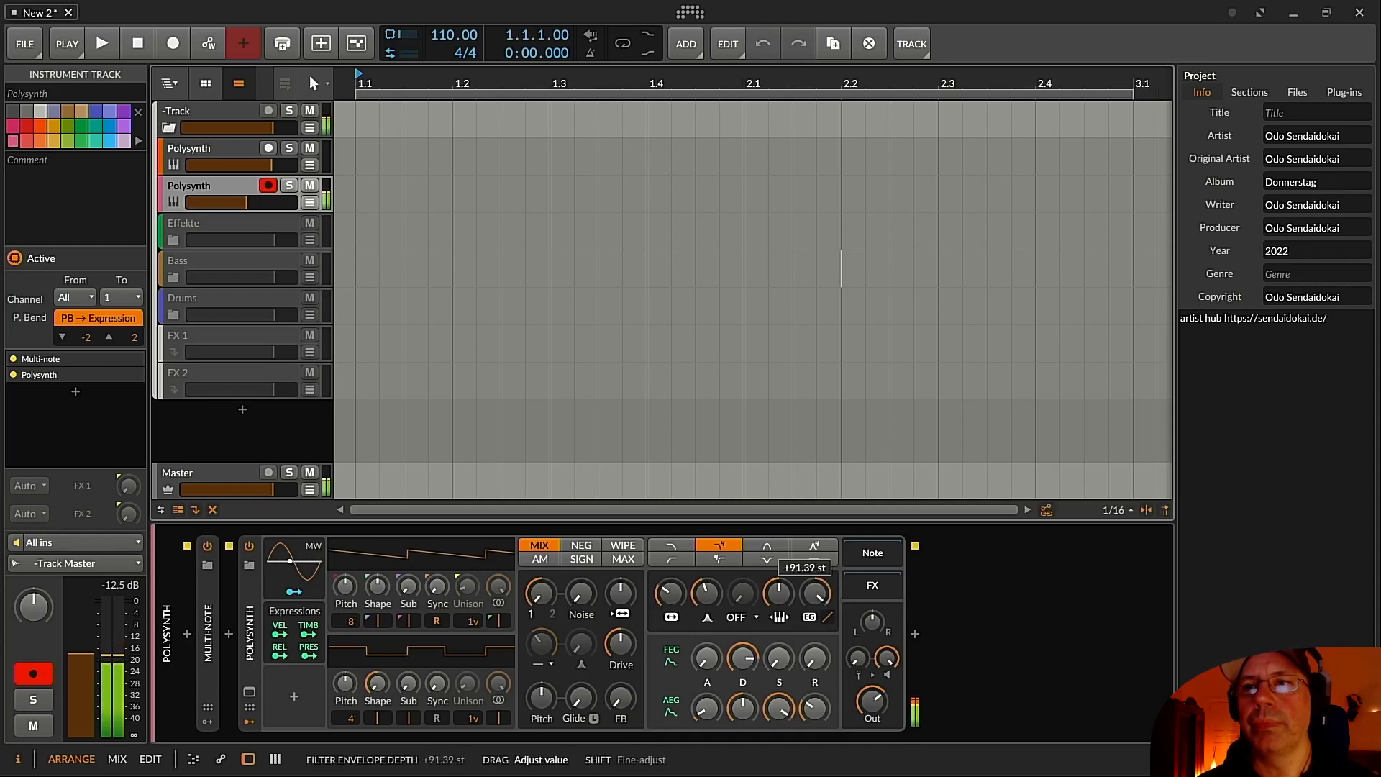
Audition the original Polysynth track for comparison and raise the new Polysynth's filter envelope attack.
{"action": "left_click", "coordinate": [188, 146]}
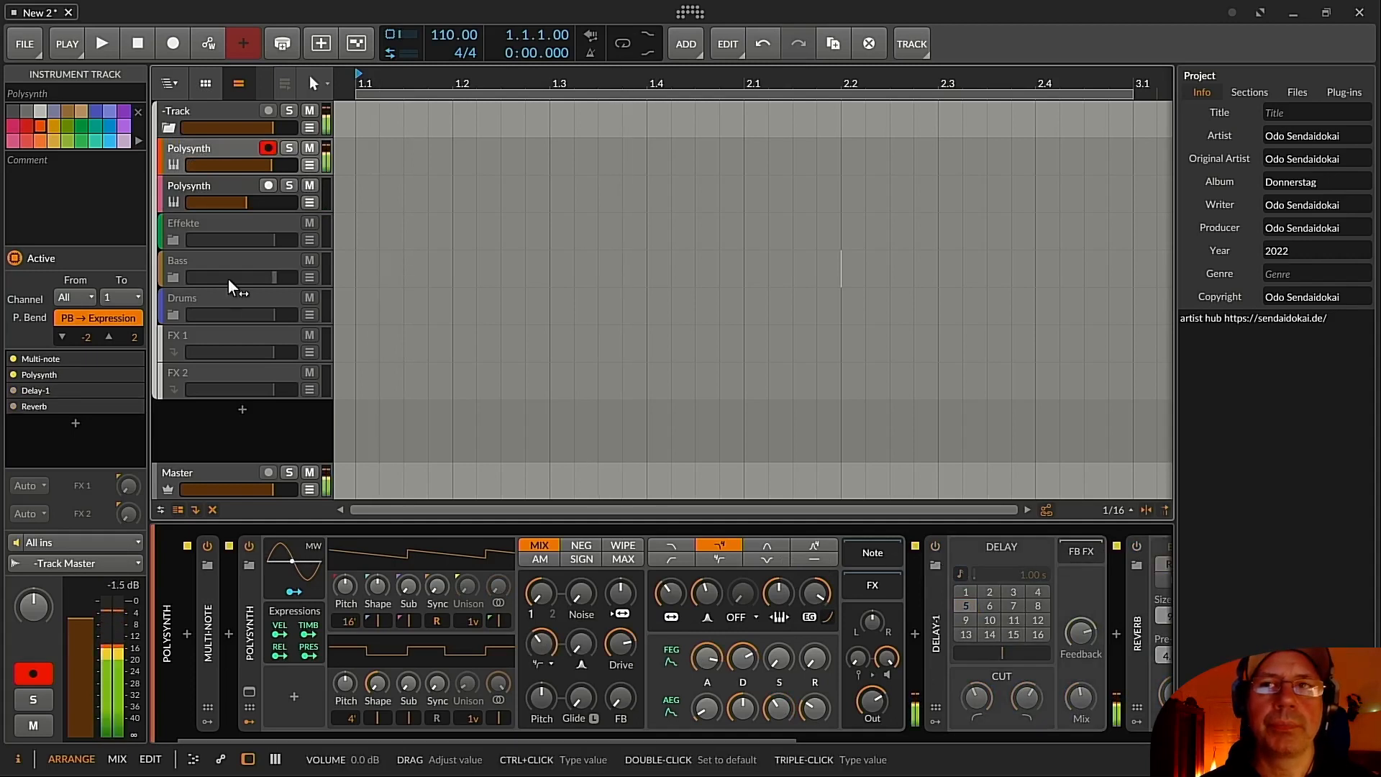
{"action": "left_click", "coordinate": [215, 191]}
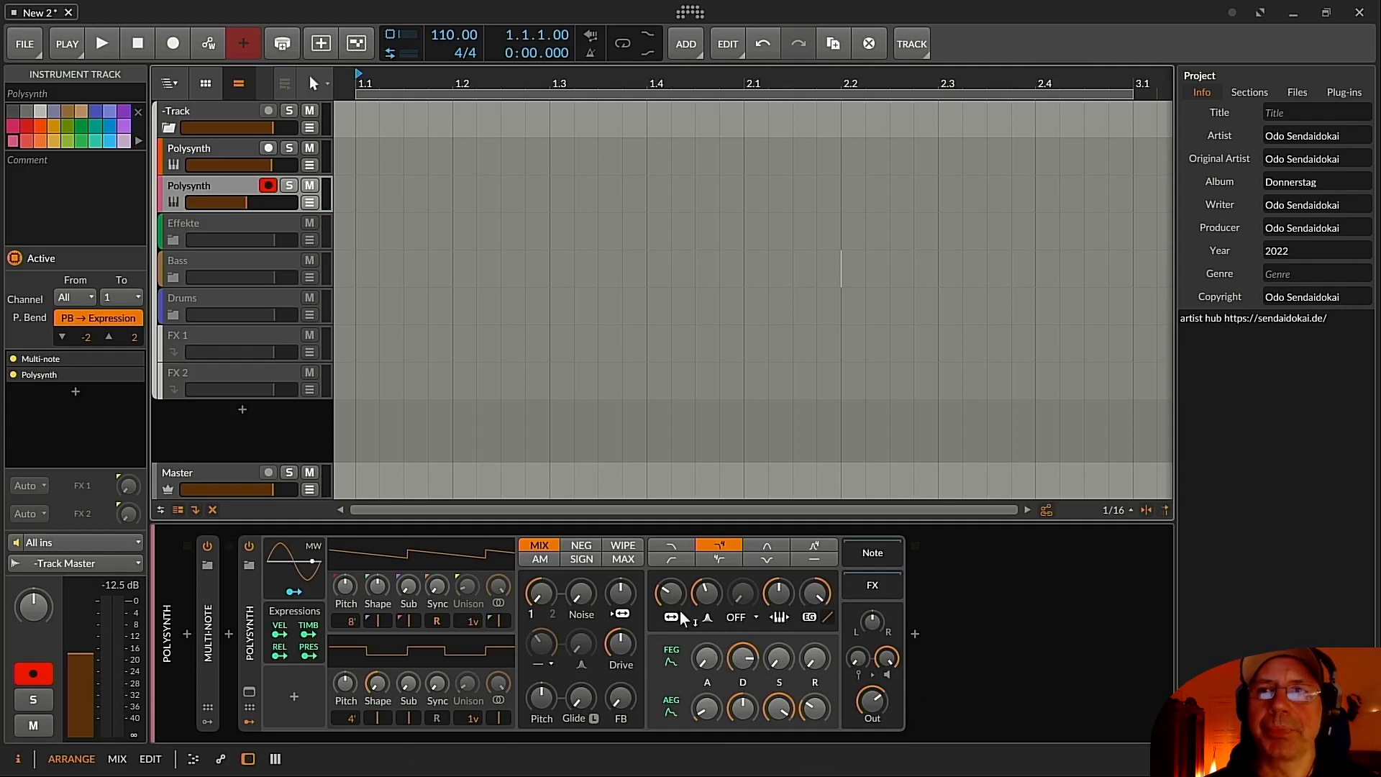
{"action": "left_click_drag", "start_coordinate": [699, 663], "coordinate": [699, 642]}
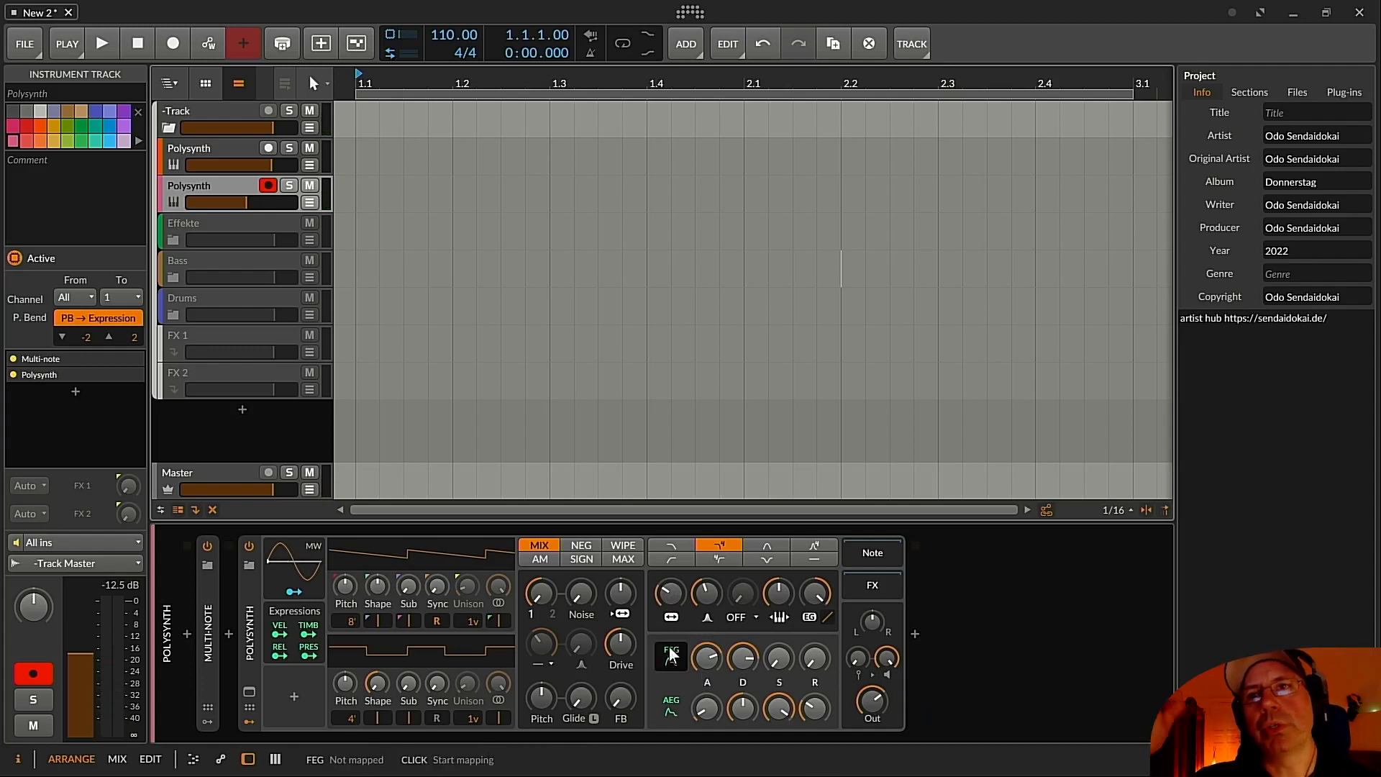
{"action": "left_click_drag", "start_coordinate": [707, 657], "coordinate": [709, 657]}
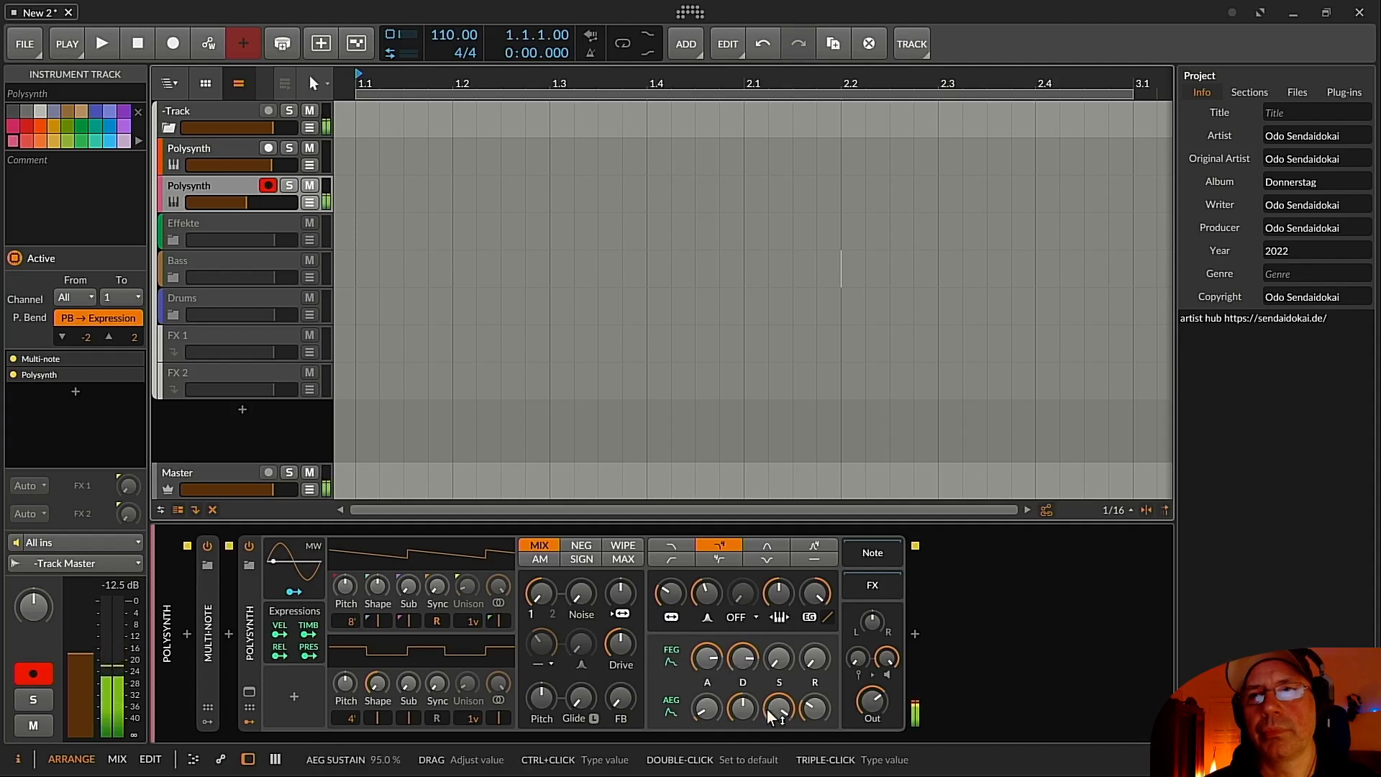
Raise the new Polysynth's amplitude envelope sustain to maximum and fine-tune its filter envelope decay to about 82.5 %.
{"action": "left_click_drag", "start_coordinate": [739, 716], "coordinate": [758, 654]}
{"action": "left_click_drag", "start_coordinate": [778, 718], "coordinate": [779, 640]}
{"action": "left_click_drag", "start_coordinate": [706, 710], "coordinate": [707, 708]}
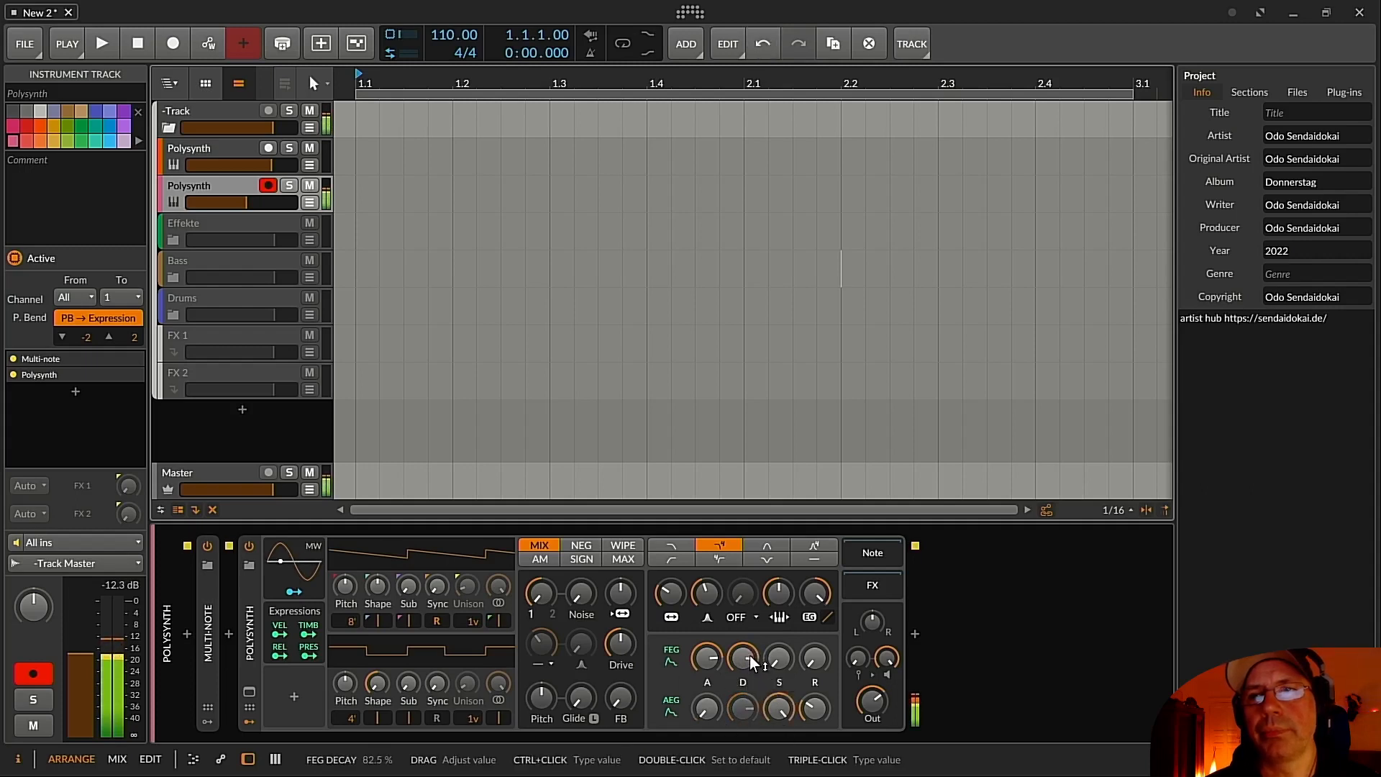
{"action": "left_click_drag", "start_coordinate": [748, 660], "coordinate": [743, 658]}
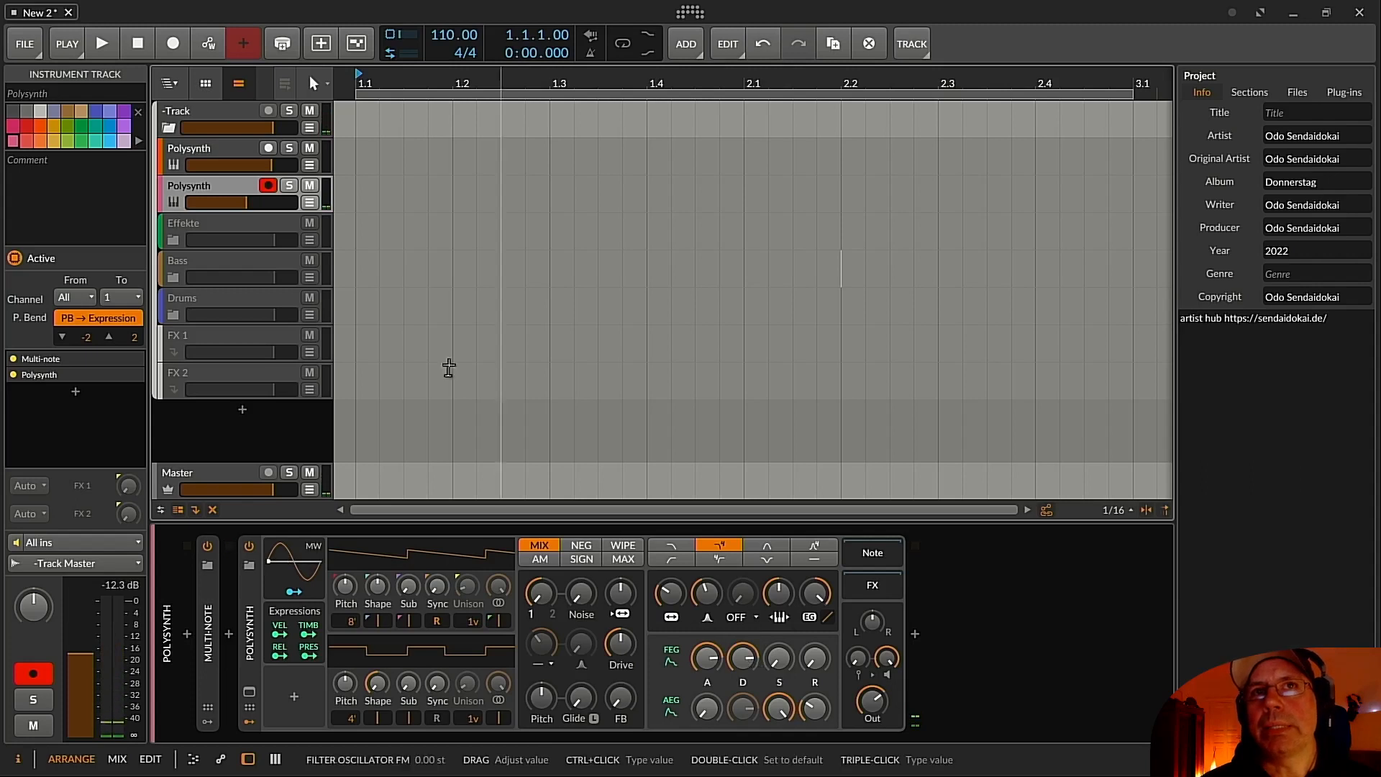
Compare the original and new Polysynth sounds by alternating between their two tracks.
{"action": "left_click", "coordinate": [237, 151]}
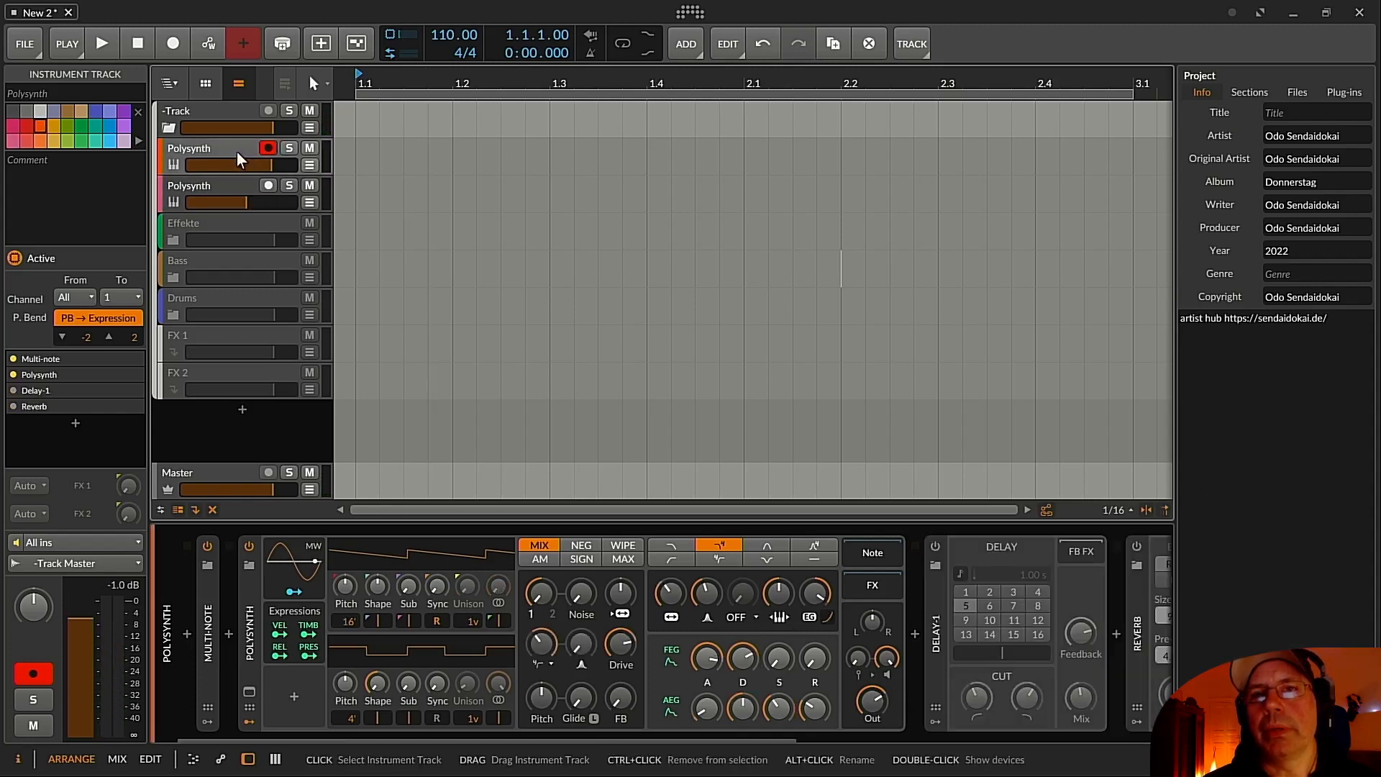
{"action": "left_click", "coordinate": [233, 185]}
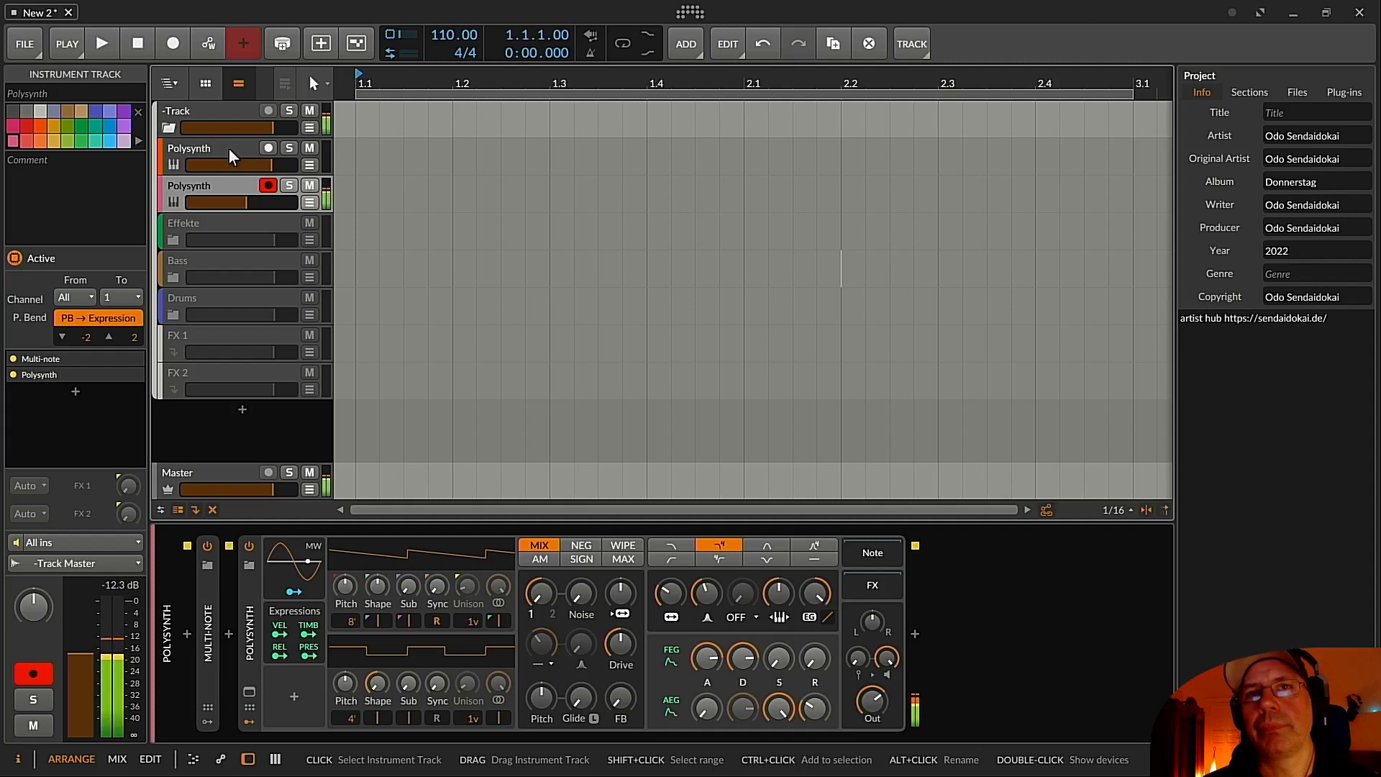
{"action": "left_click", "coordinate": [228, 149]}
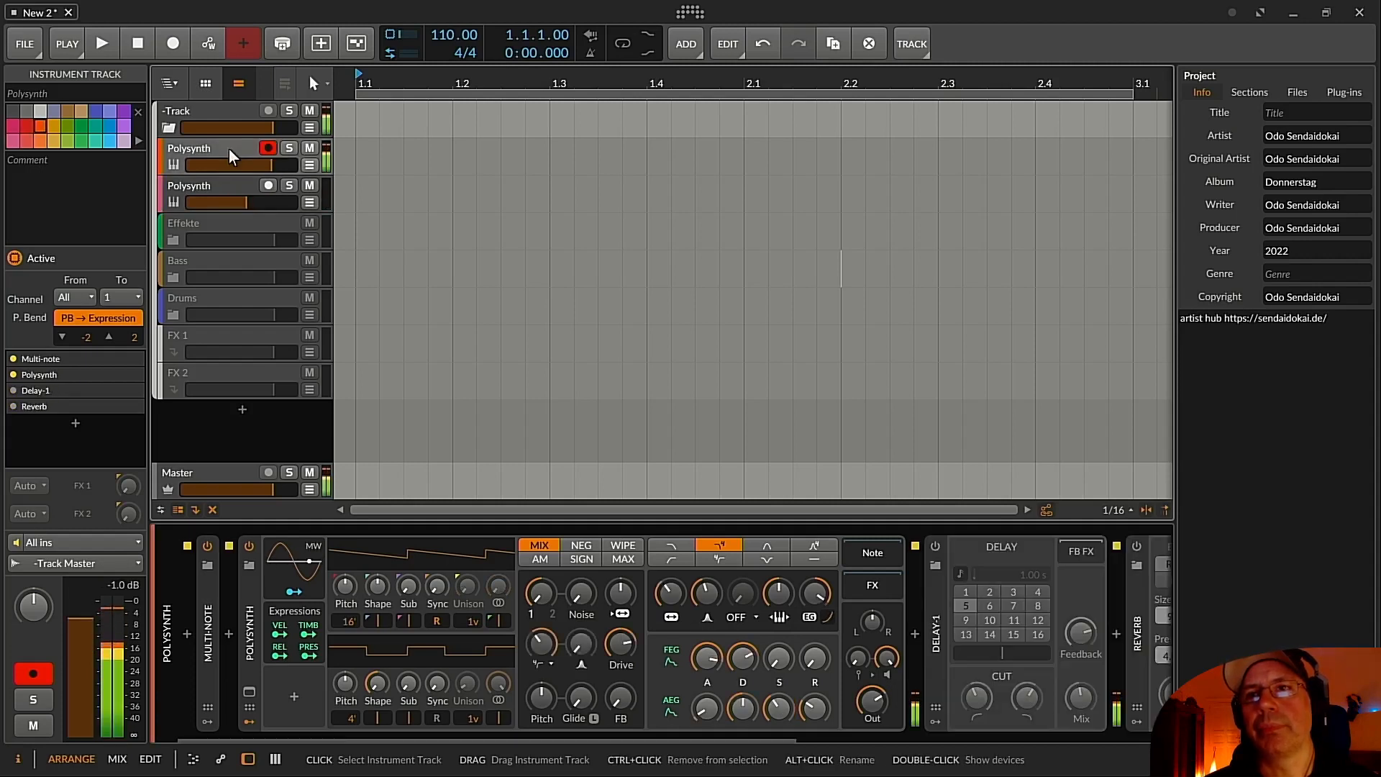
{"action": "left_click", "coordinate": [220, 185]}
Set the new Polysynth's filter resonance to about 47.9 % and bend its filter envelope curve to about -0.66.
{"action": "left_click_drag", "start_coordinate": [708, 596], "coordinate": [710, 597]}
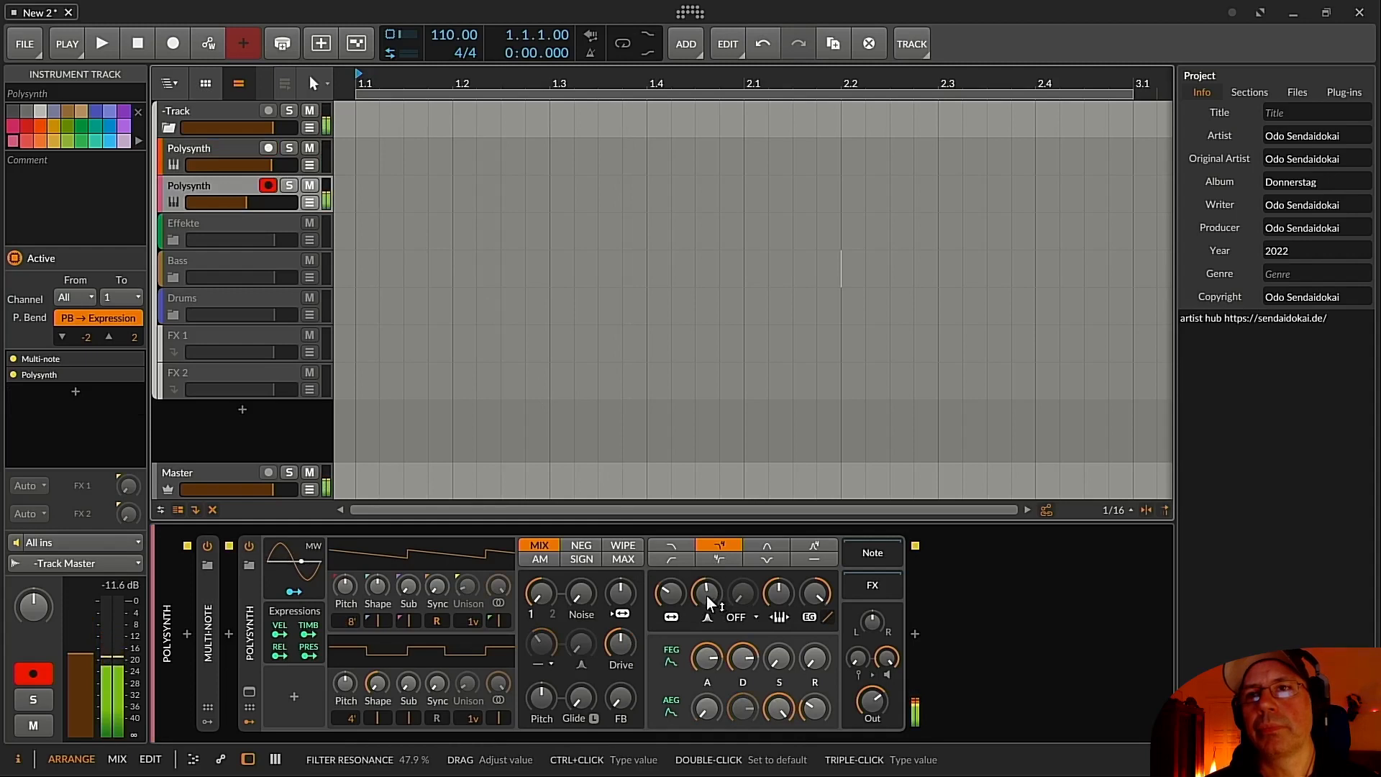
{"action": "left_click_drag", "start_coordinate": [707, 597], "coordinate": [706, 595]}
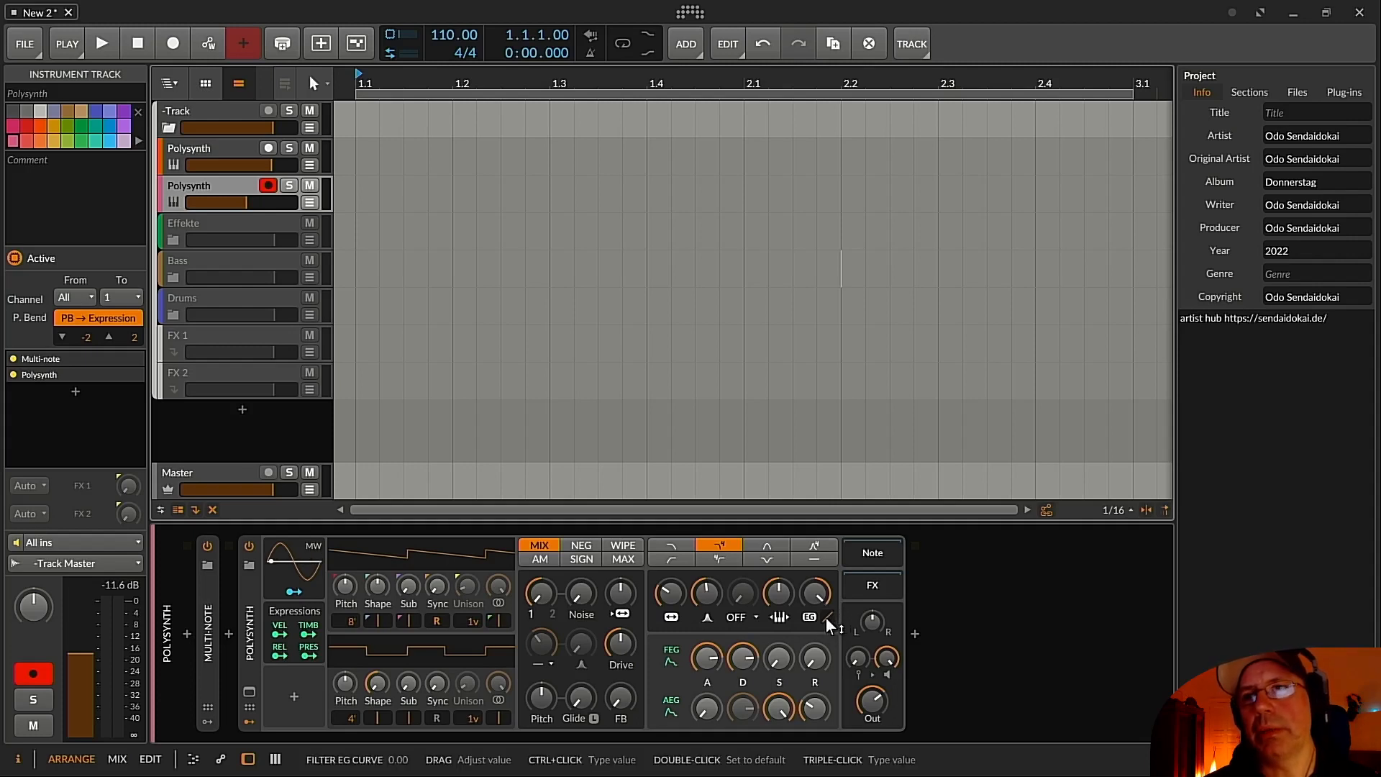
{"action": "left_click_drag", "start_coordinate": [826, 619], "coordinate": [826, 595]}
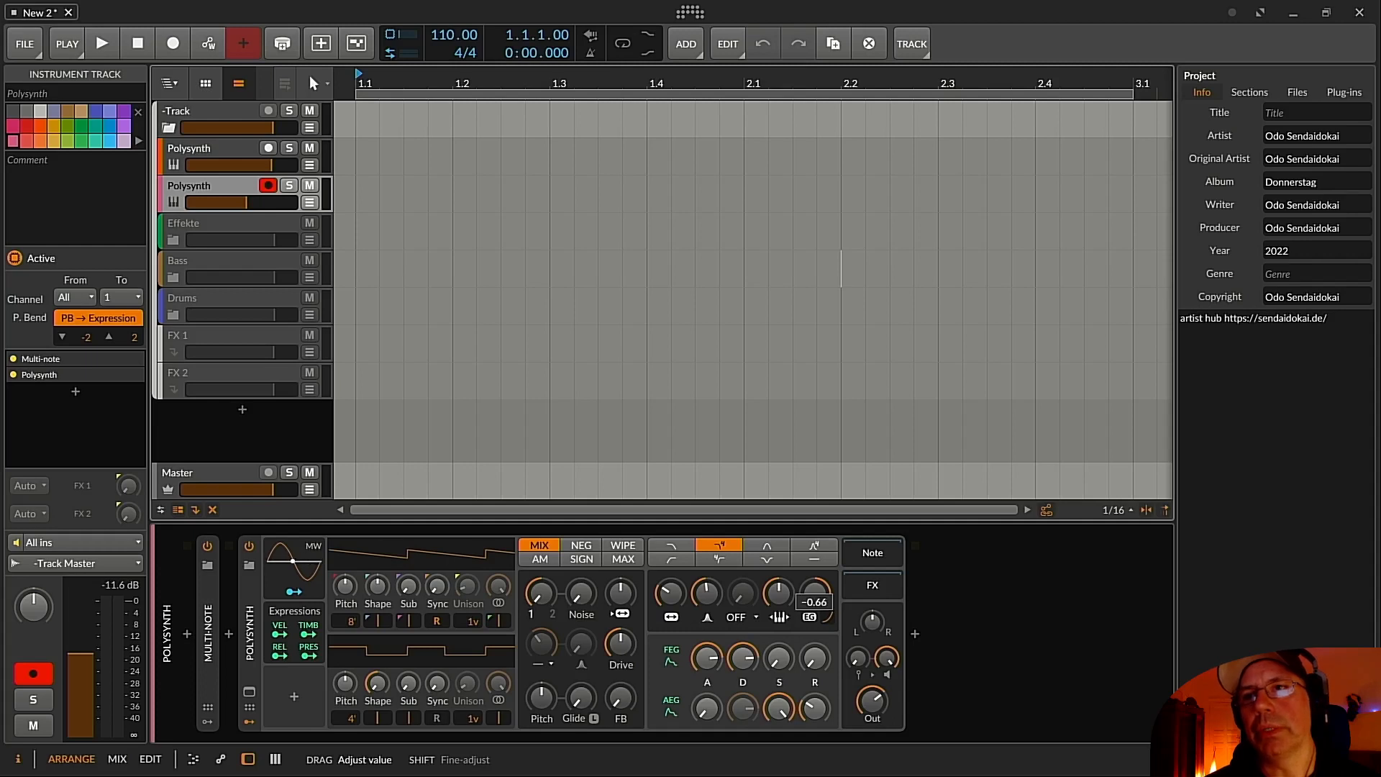
{"action": "left_click_drag", "start_coordinate": [827, 620], "coordinate": [827, 622]}
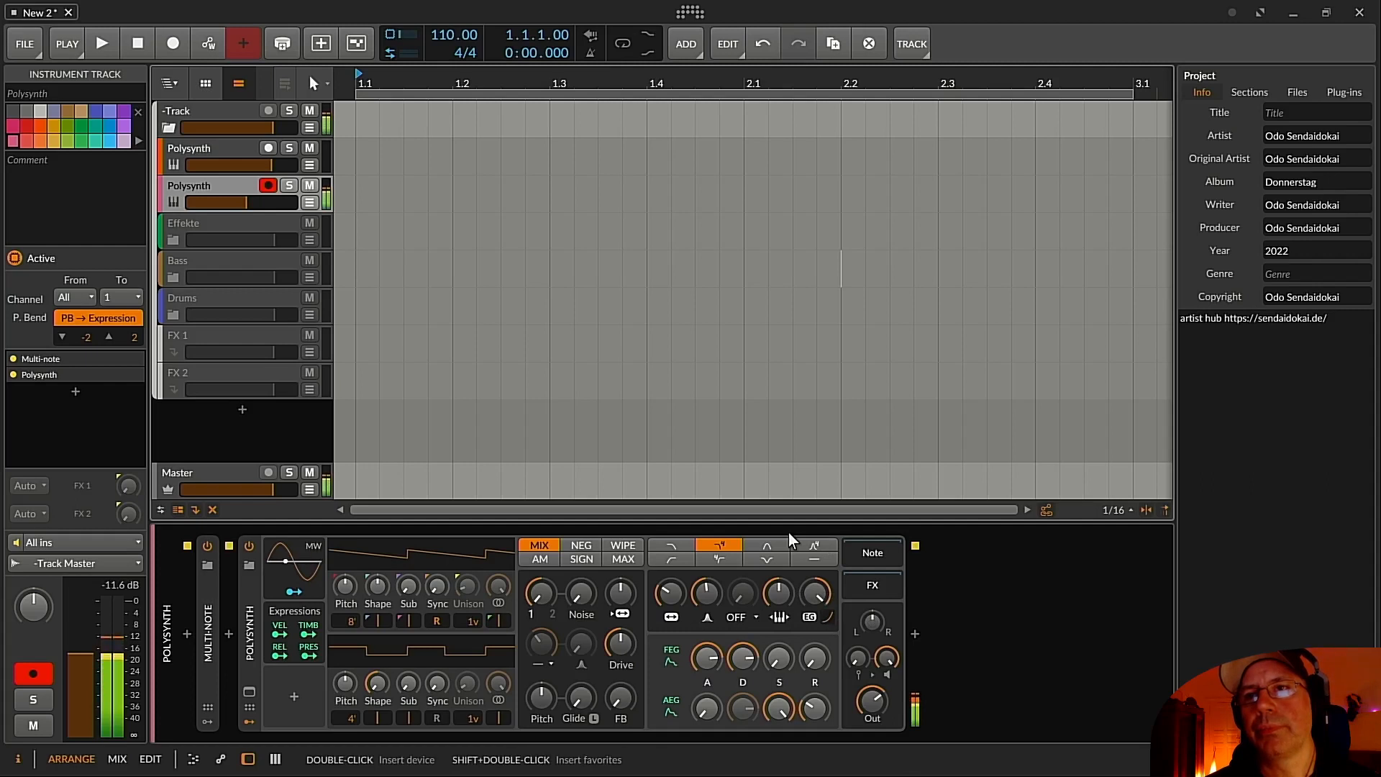
Audition the original Polysynth with its waveshaper amount varied, and return to the new Polysynth track.
{"action": "left_click", "coordinate": [232, 146]}
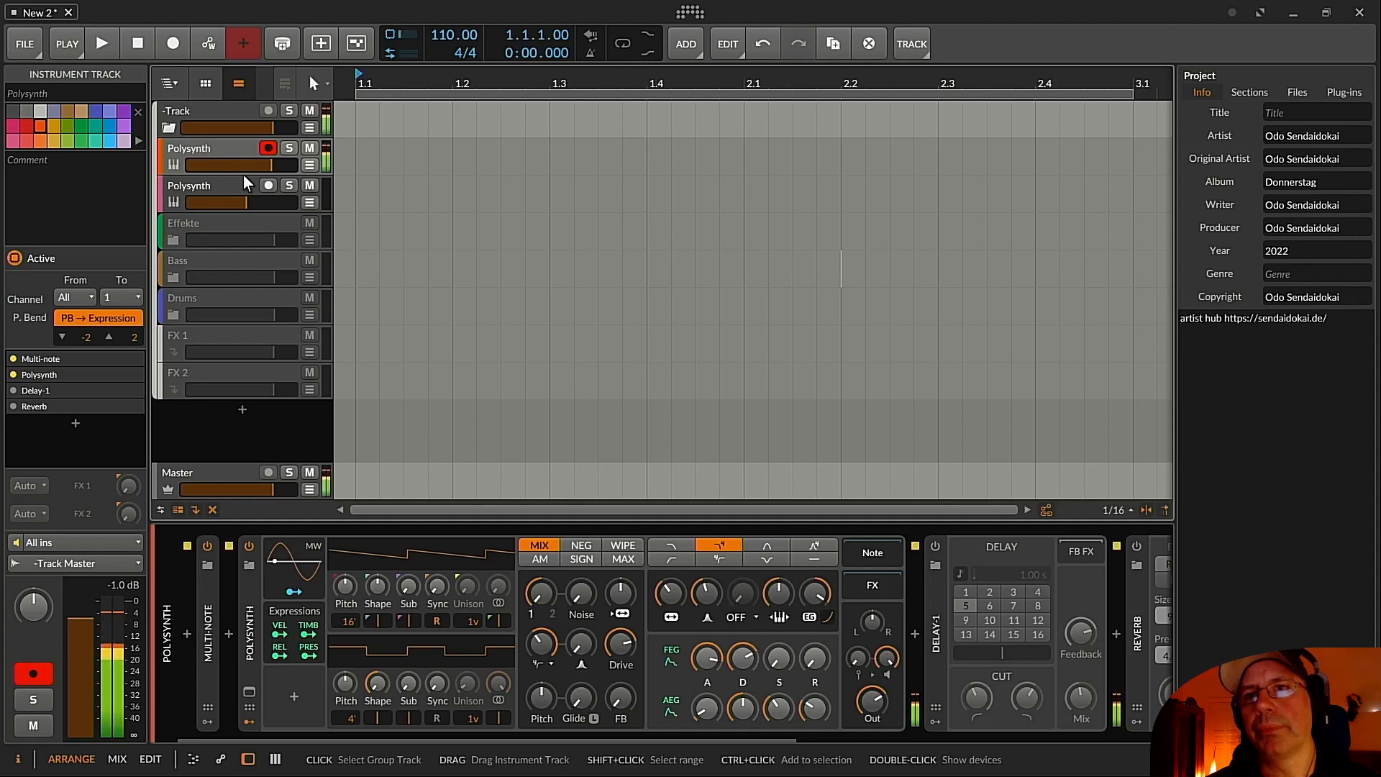
{"action": "mouse_move", "coordinate": [536, 642]}
{"action": "left_mouse_down"}
{"action": "mouse_move", "coordinate": [536, 659]}
{"action": "mouse_move", "coordinate": [543, 633]}
{"action": "left_mouse_up"}
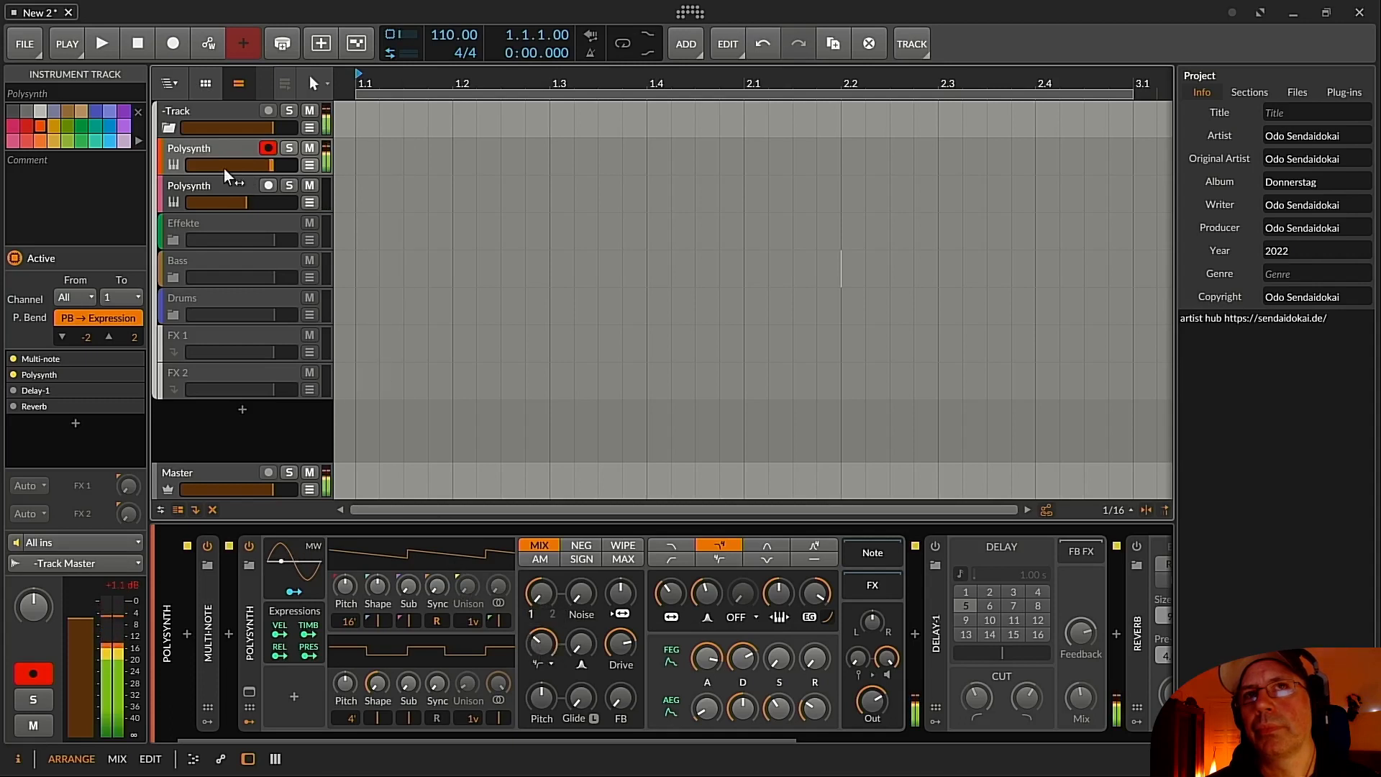
{"action": "left_click", "coordinate": [213, 186]}
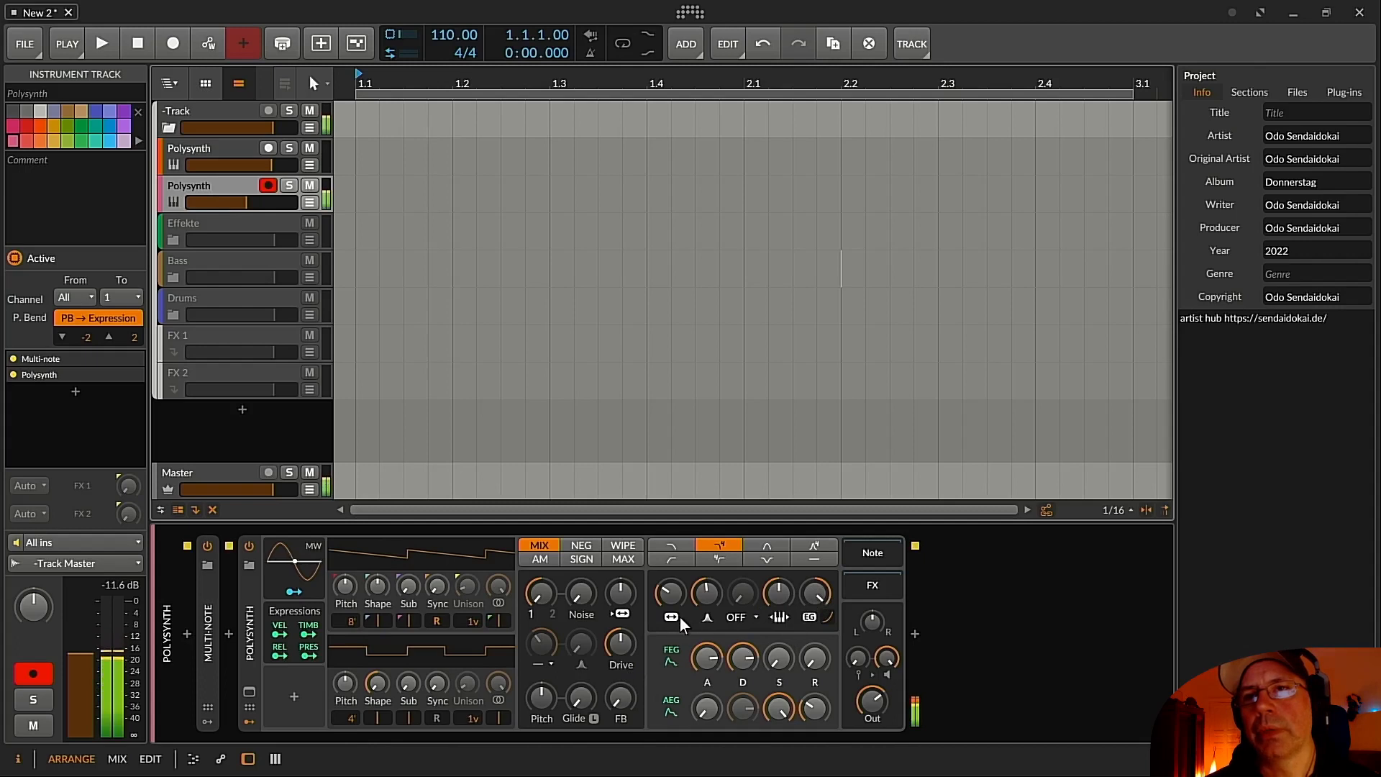
Increase the new Polysynth's filter resonance and try its filter envelope attack at 60.0 % before raising it again.
{"action": "left_click_drag", "start_coordinate": [702, 601], "coordinate": [702, 586]}
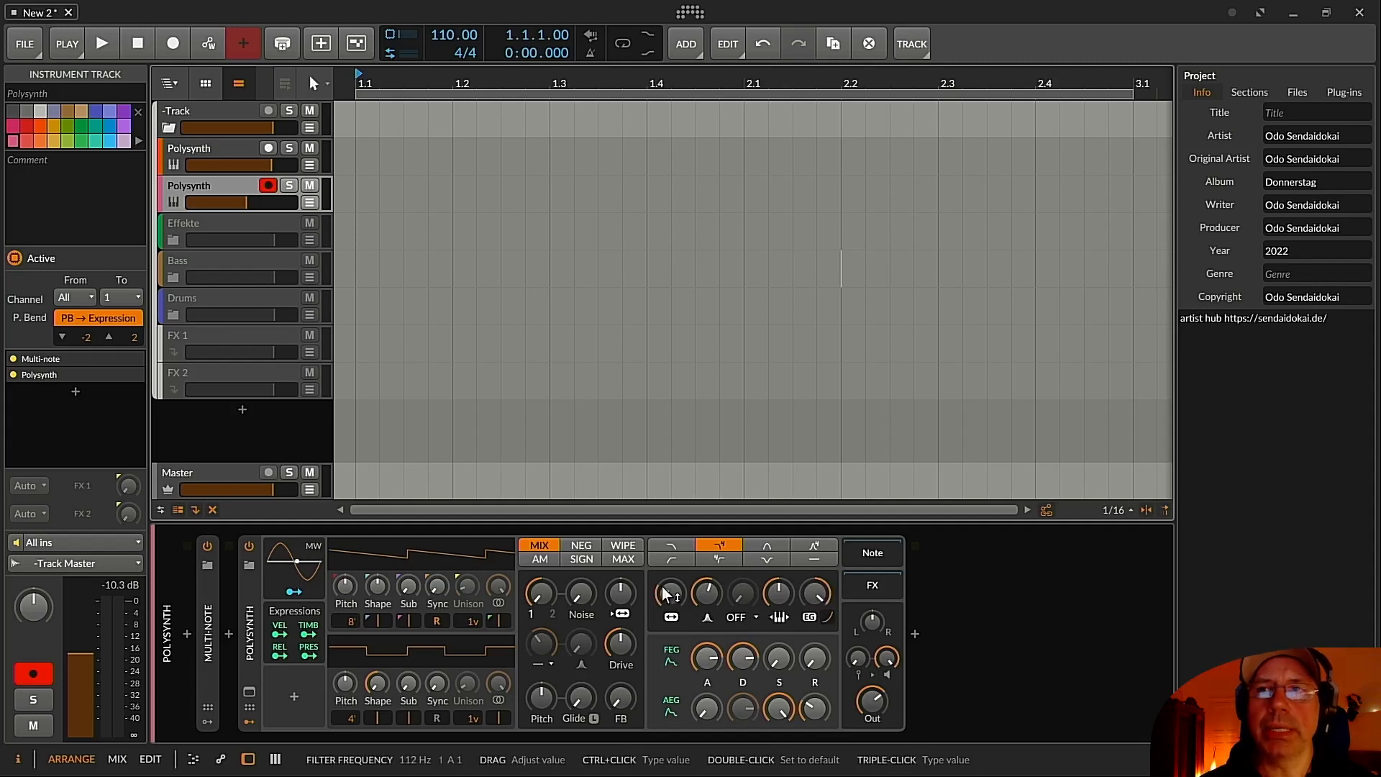
{"action": "left_click_drag", "start_coordinate": [827, 603], "coordinate": [817, 594]}
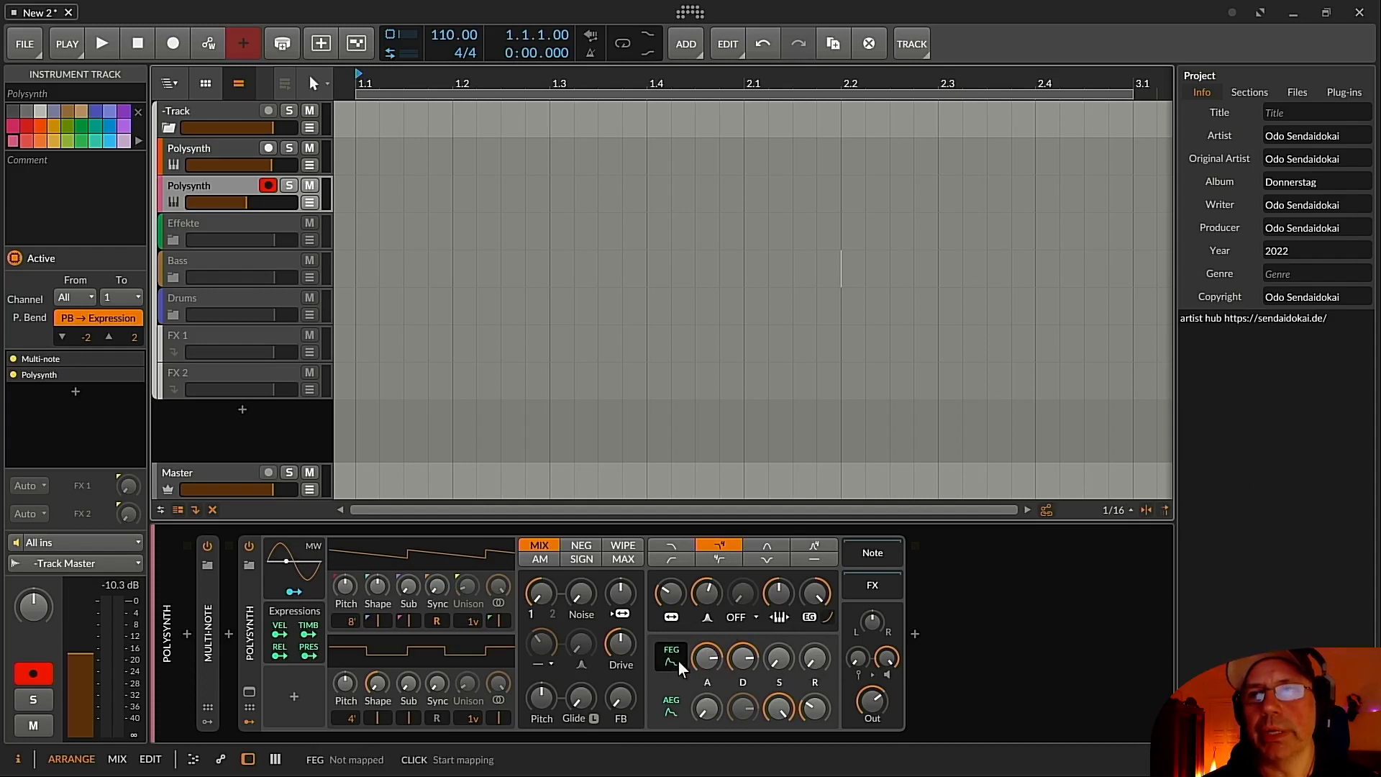
{"action": "left_click_drag", "start_coordinate": [707, 658], "coordinate": [714, 659]}
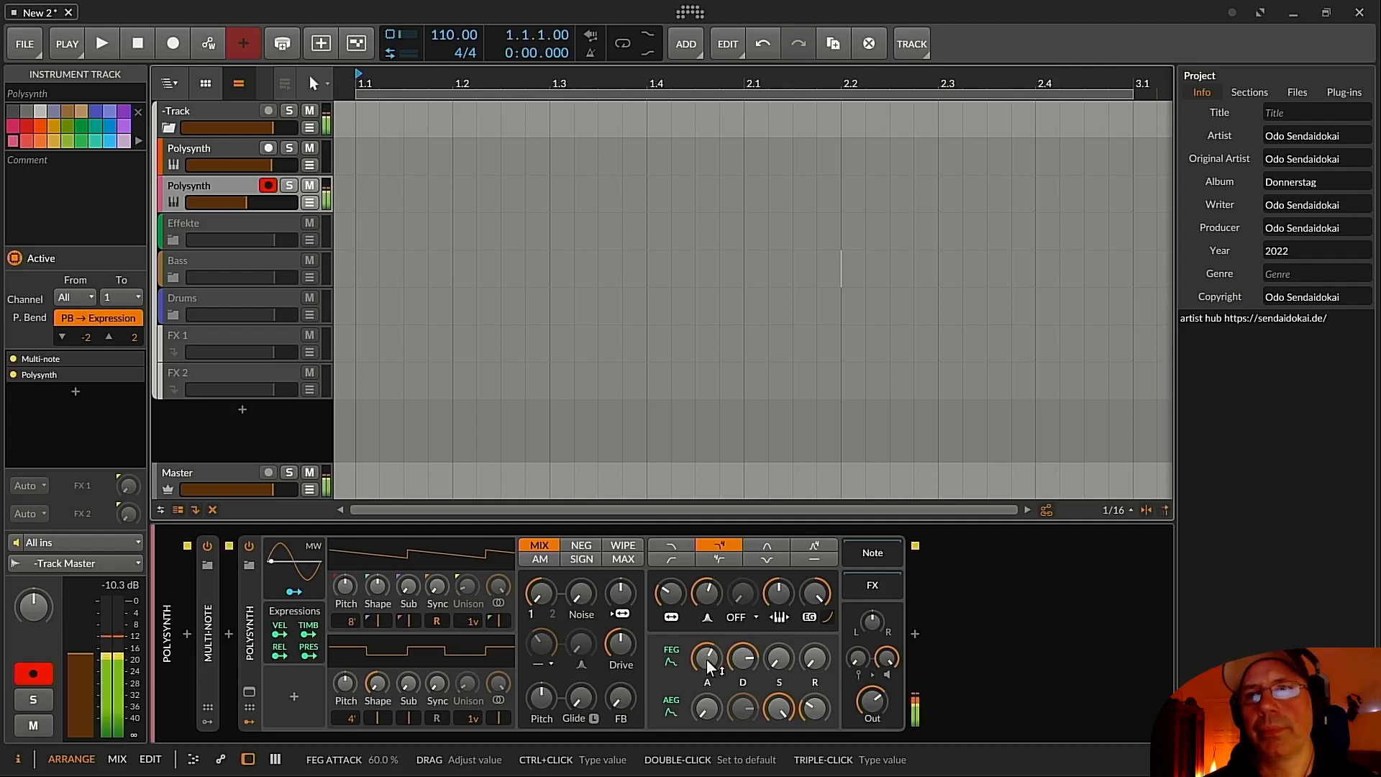
{"action": "mouse_move", "coordinate": [706, 660]}
{"action": "left_mouse_down"}
{"action": "mouse_move", "coordinate": [706, 647]}
{"action": "mouse_move", "coordinate": [717, 663]}
{"action": "left_mouse_up"}
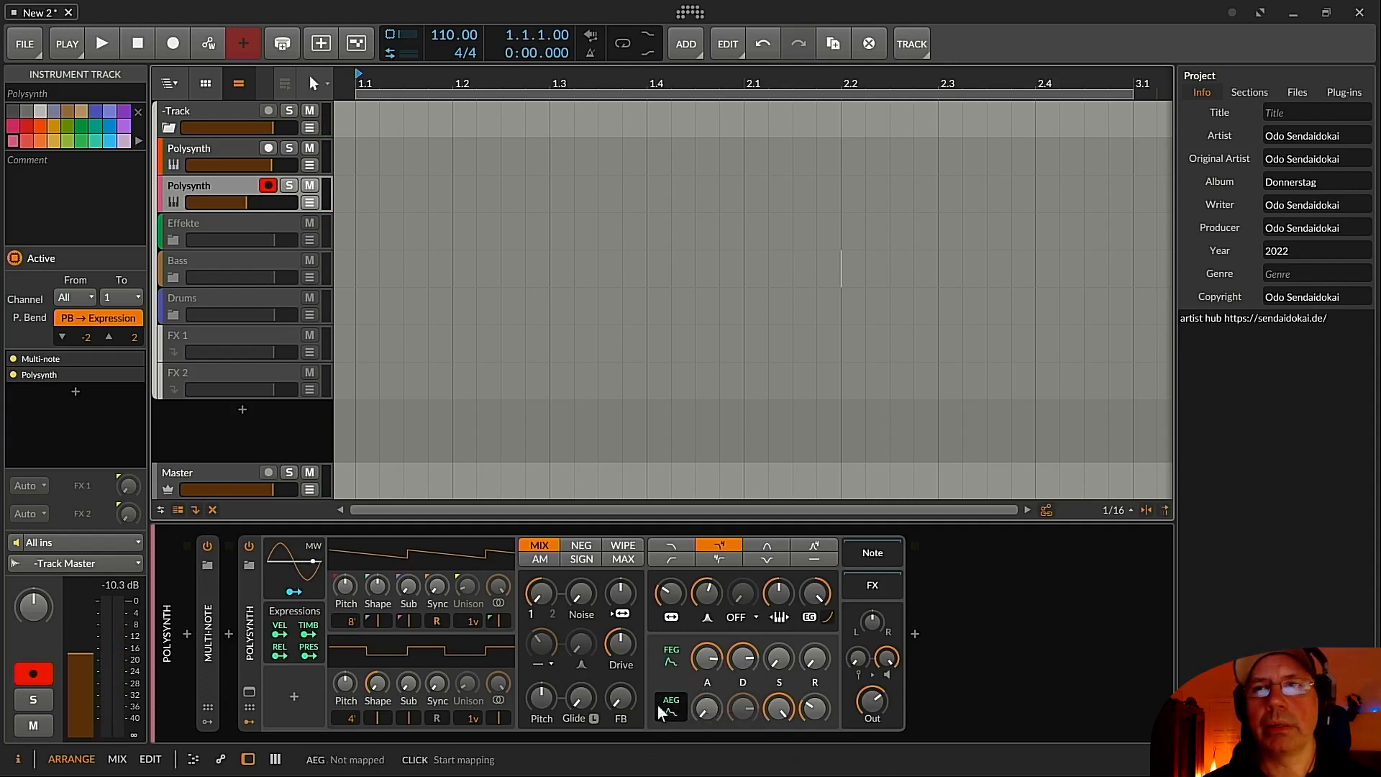
Lower the new Polysynth's amplitude envelope sustain and set its amplitude envelope decay to about 83.6 %.
{"action": "mouse_move", "coordinate": [776, 712]}
{"action": "left_mouse_down"}
{"action": "mouse_move", "coordinate": [776, 725]}
{"action": "mouse_move", "coordinate": [779, 696]}
{"action": "left_mouse_up"}
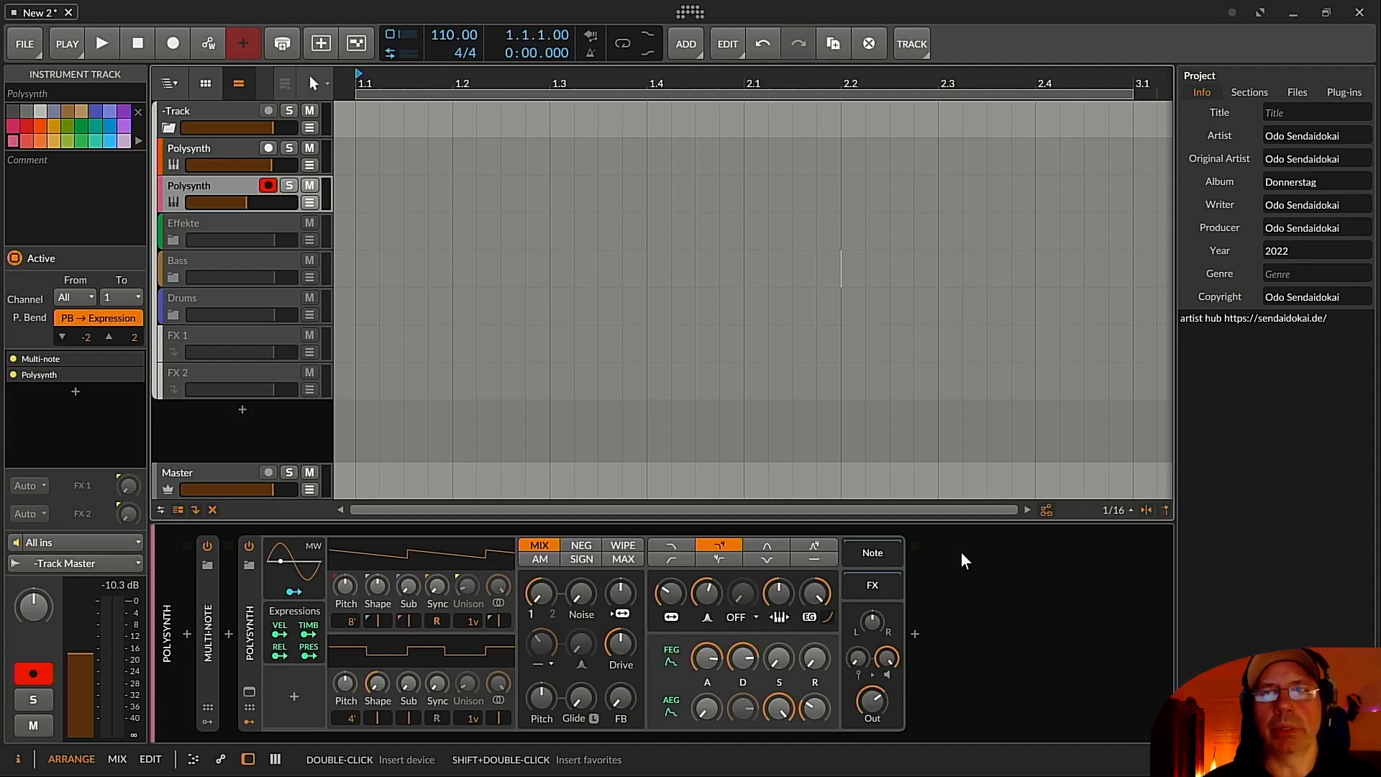
{"action": "left_click", "coordinate": [778, 709]}
{"action": "left_click_drag", "start_coordinate": [778, 708], "coordinate": [766, 710]}
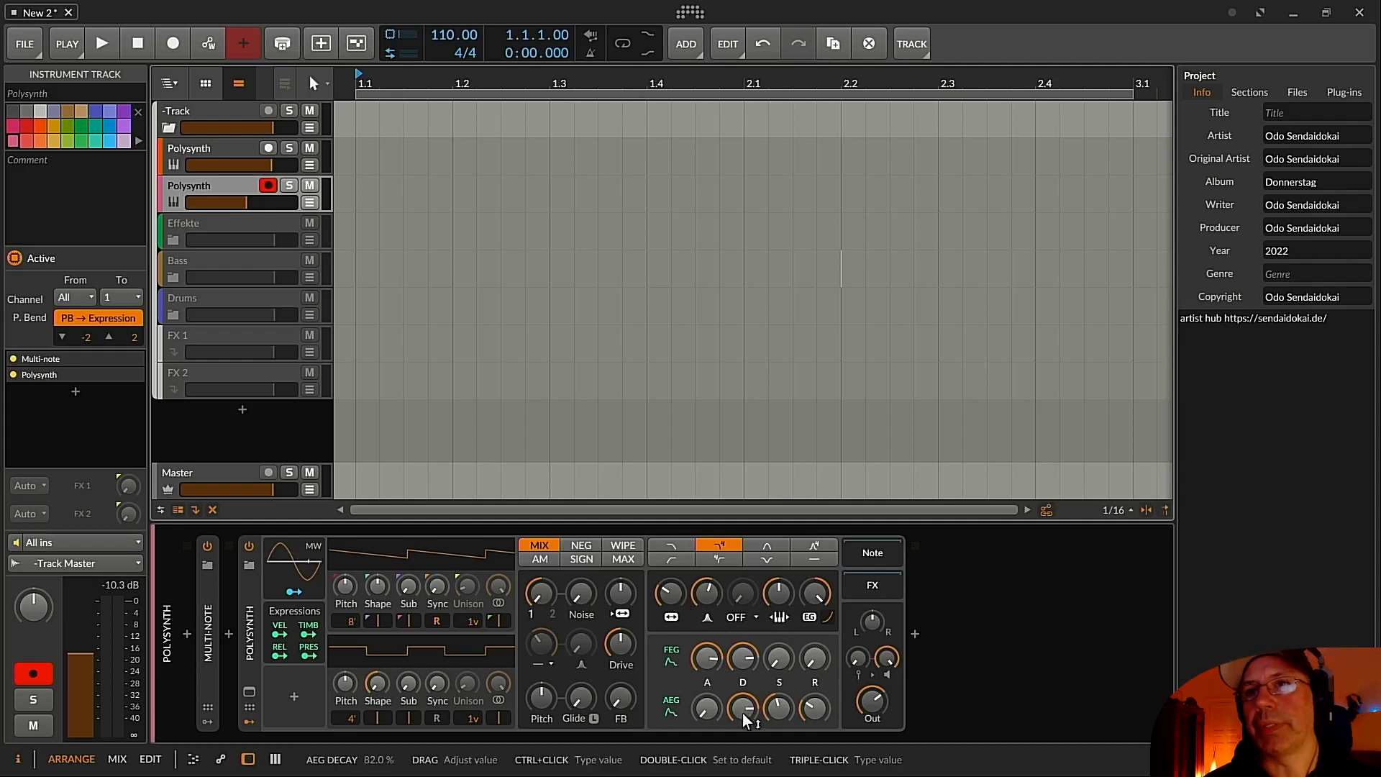
{"action": "left_click_drag", "start_coordinate": [778, 712], "coordinate": [778, 727]}
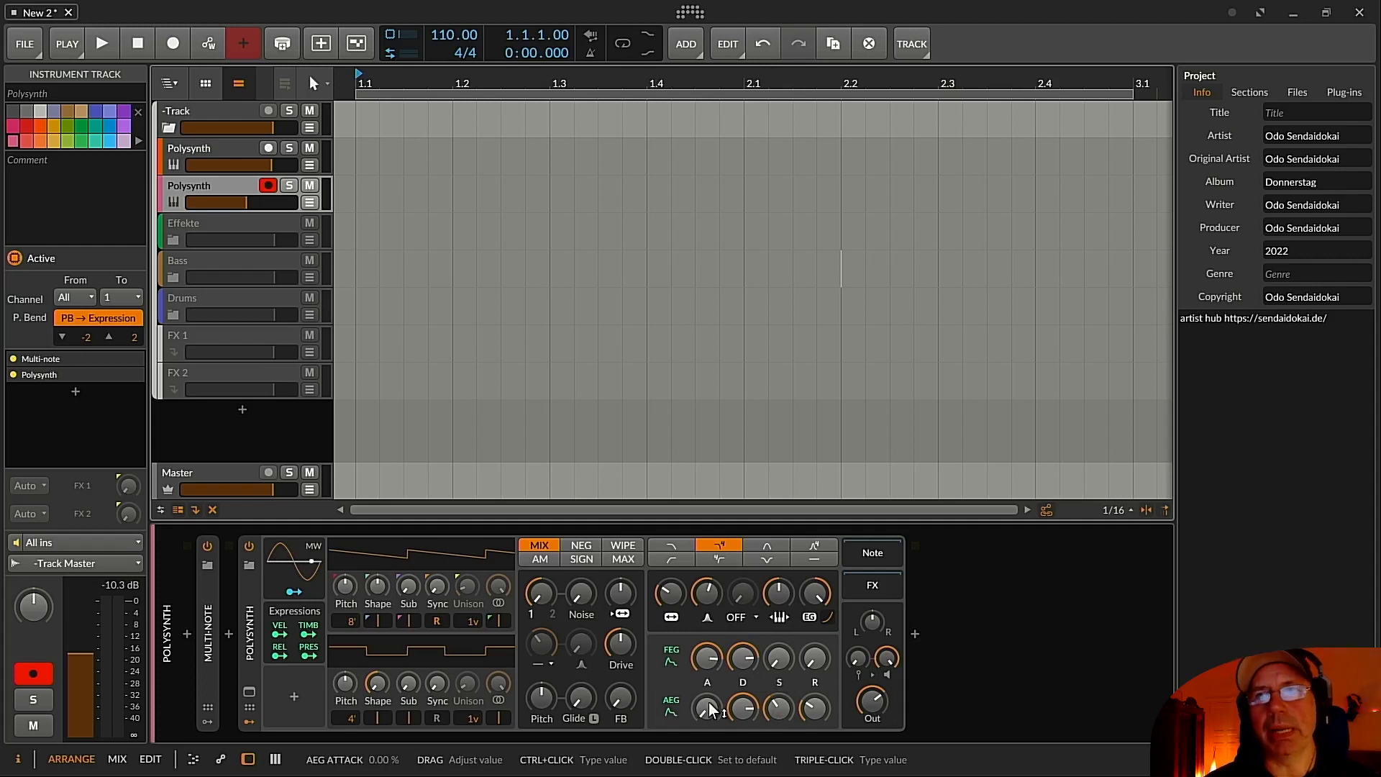
{"action": "left_click_drag", "start_coordinate": [778, 713], "coordinate": [743, 701]}
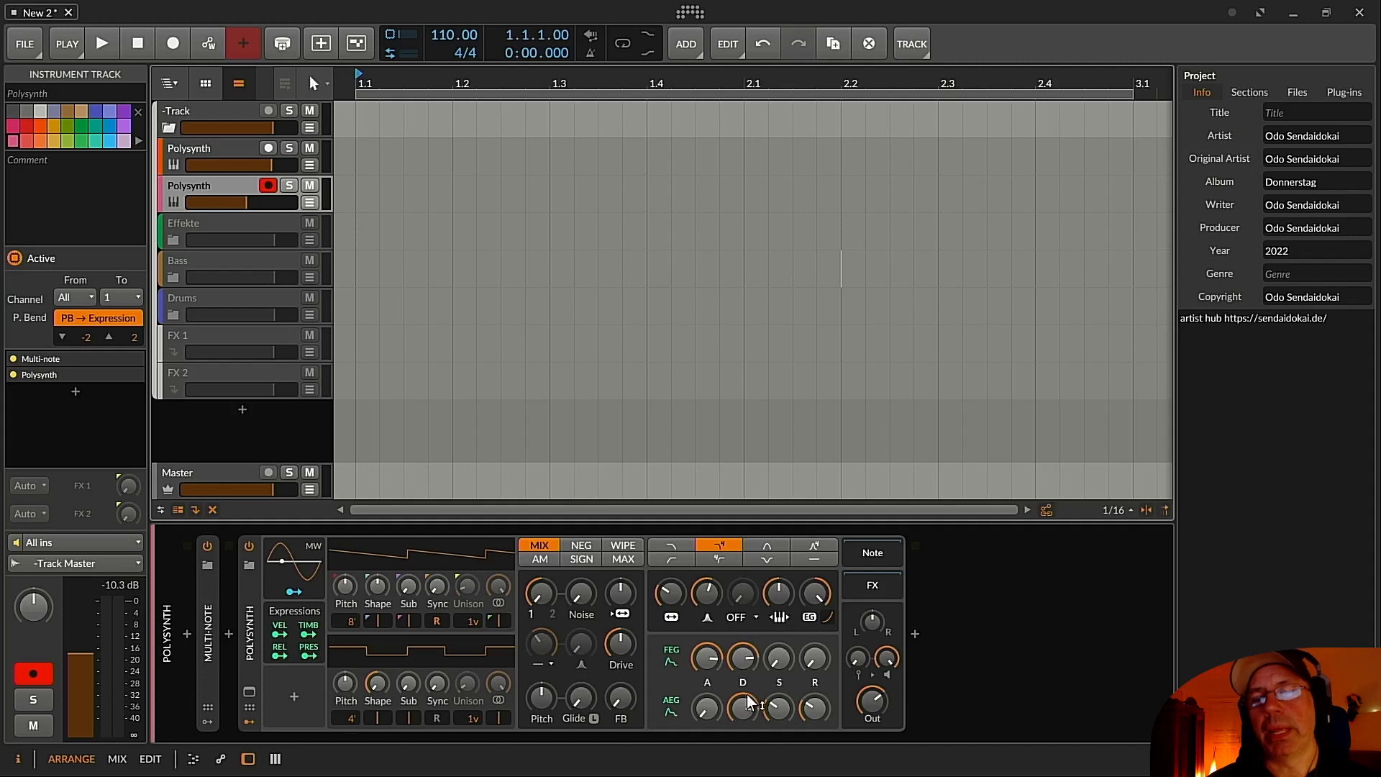
{"action": "left_click_drag", "start_coordinate": [745, 705], "coordinate": [745, 706]}
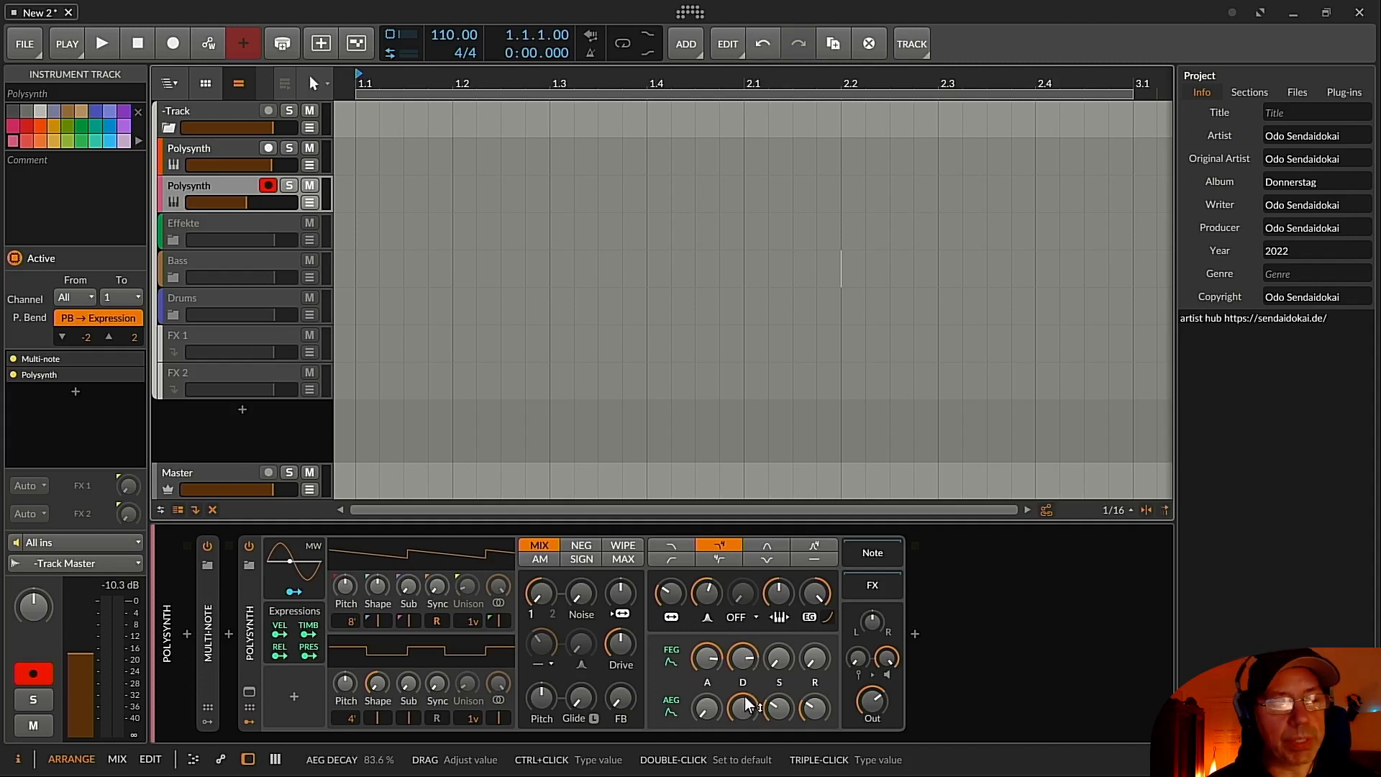
Try different amplitude envelope decays, including 79.2 %, and lower the amplitude envelope sustain from full level.
{"action": "left_click_drag", "start_coordinate": [745, 697], "coordinate": [742, 717]}
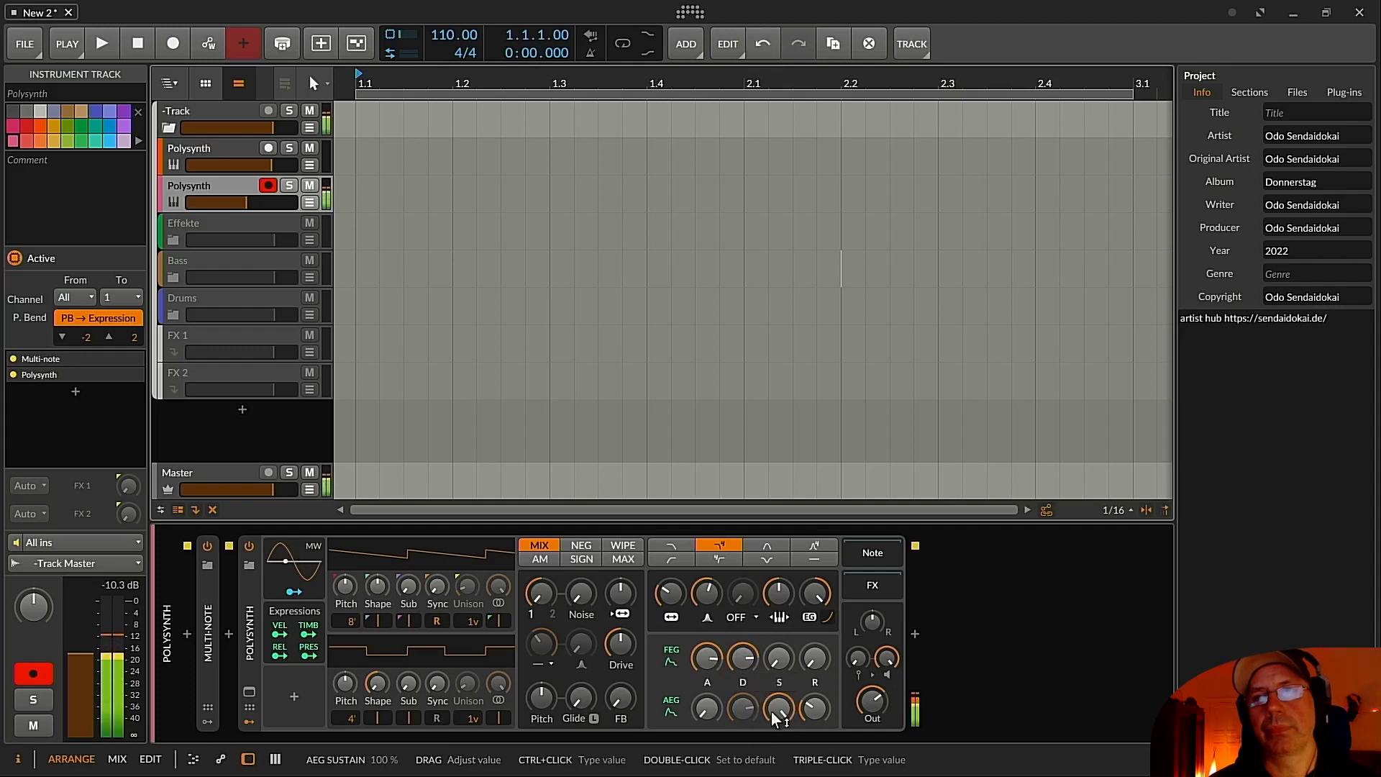
{"action": "left_click_drag", "start_coordinate": [770, 712], "coordinate": [771, 755]}
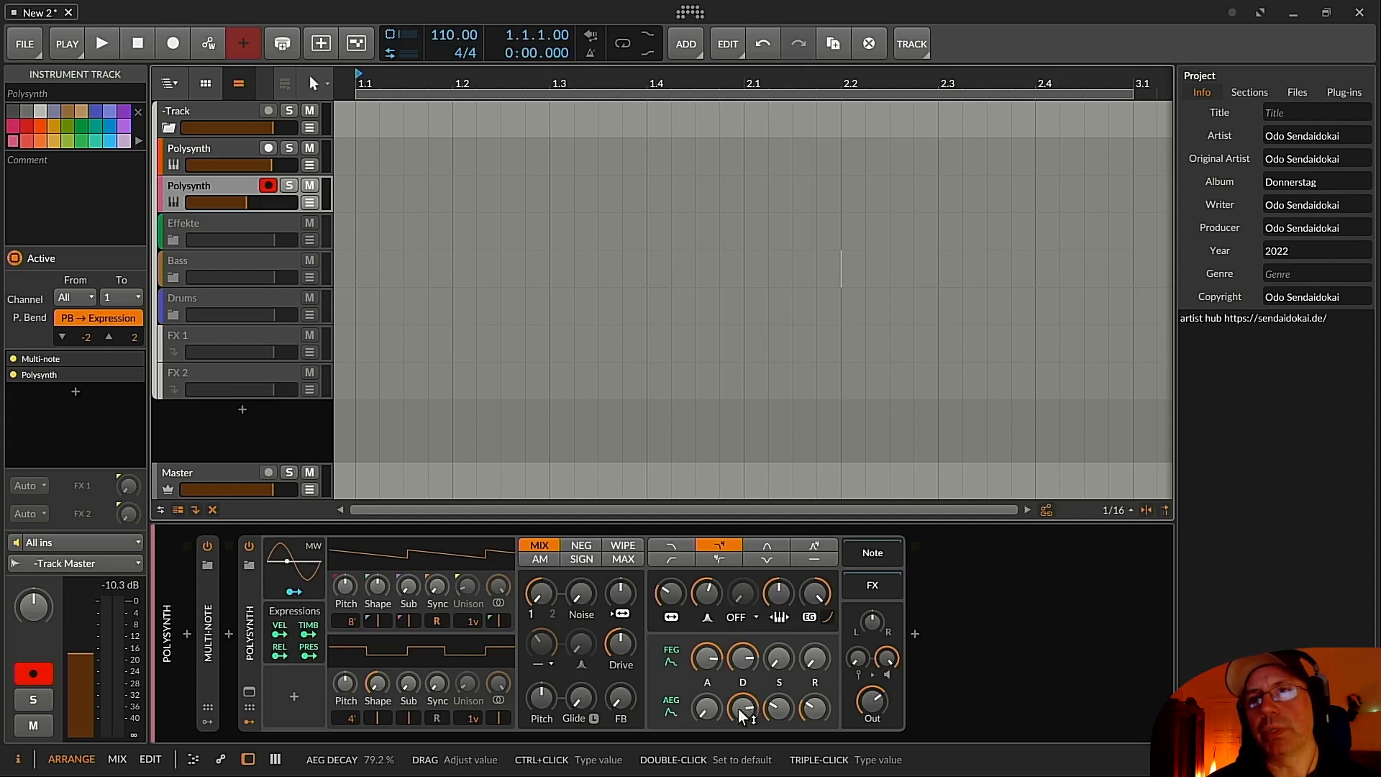
{"action": "left_click_drag", "start_coordinate": [740, 709], "coordinate": [741, 698]}
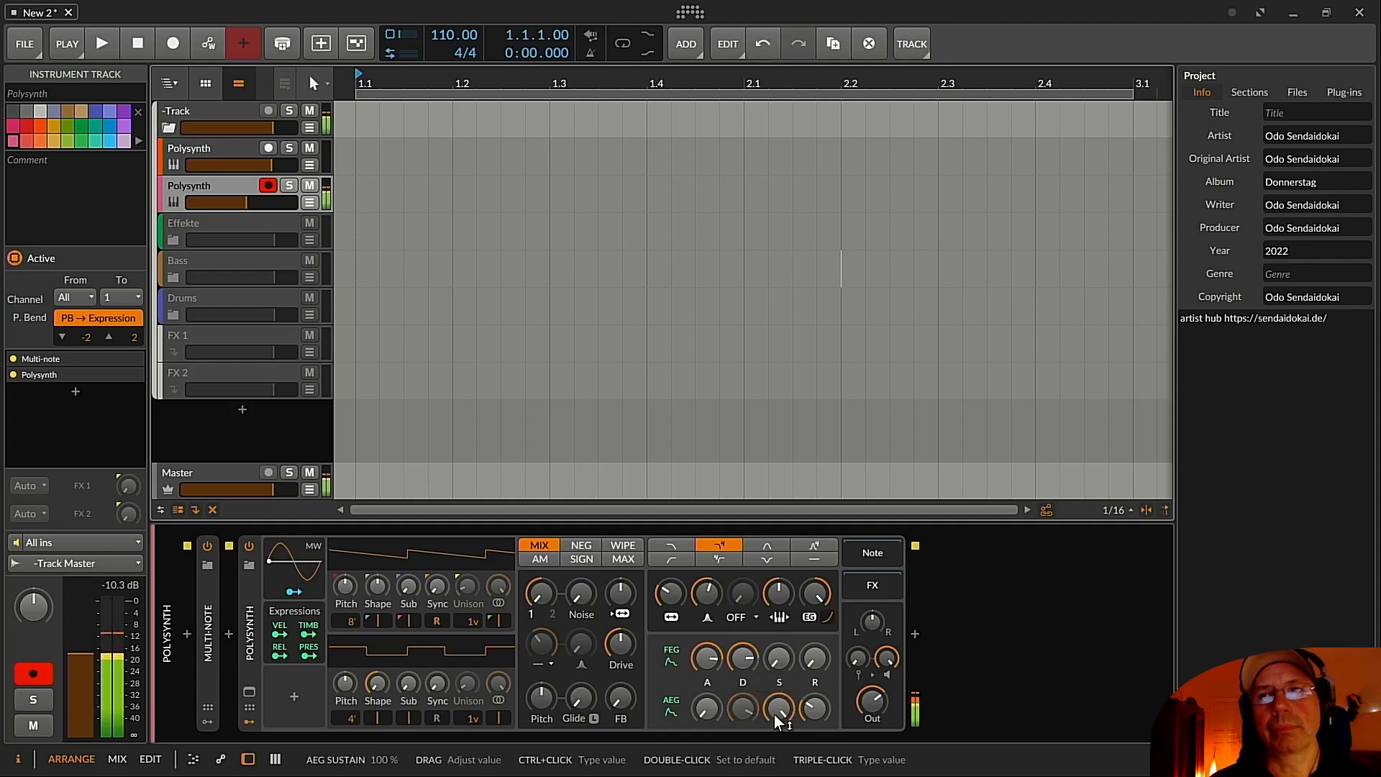
{"action": "left_click_drag", "start_coordinate": [778, 714], "coordinate": [778, 760]}
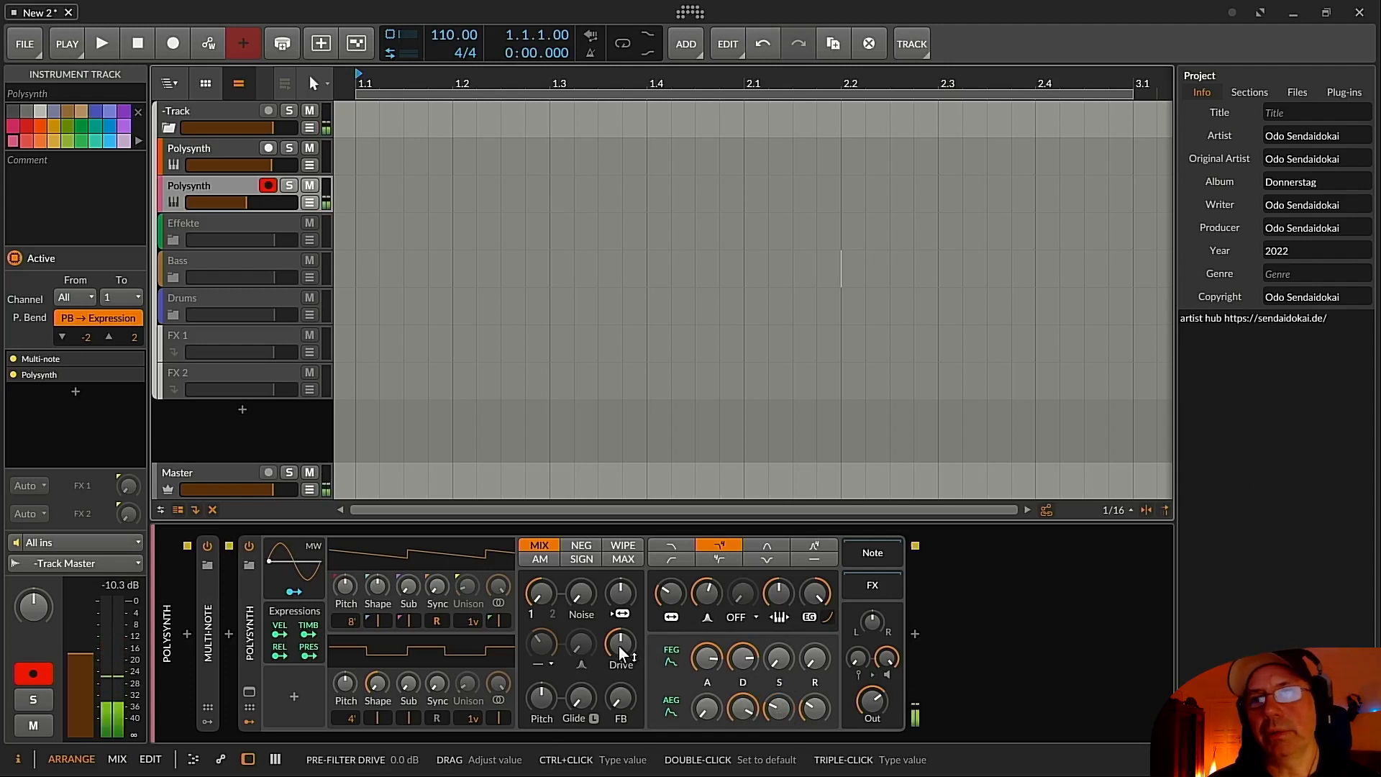
Raise the new Polysynth's pre-filter drive to about +4.8 dB and fine-tune its amplitude envelope decay.
{"action": "left_click_drag", "start_coordinate": [618, 645], "coordinate": [619, 623]}
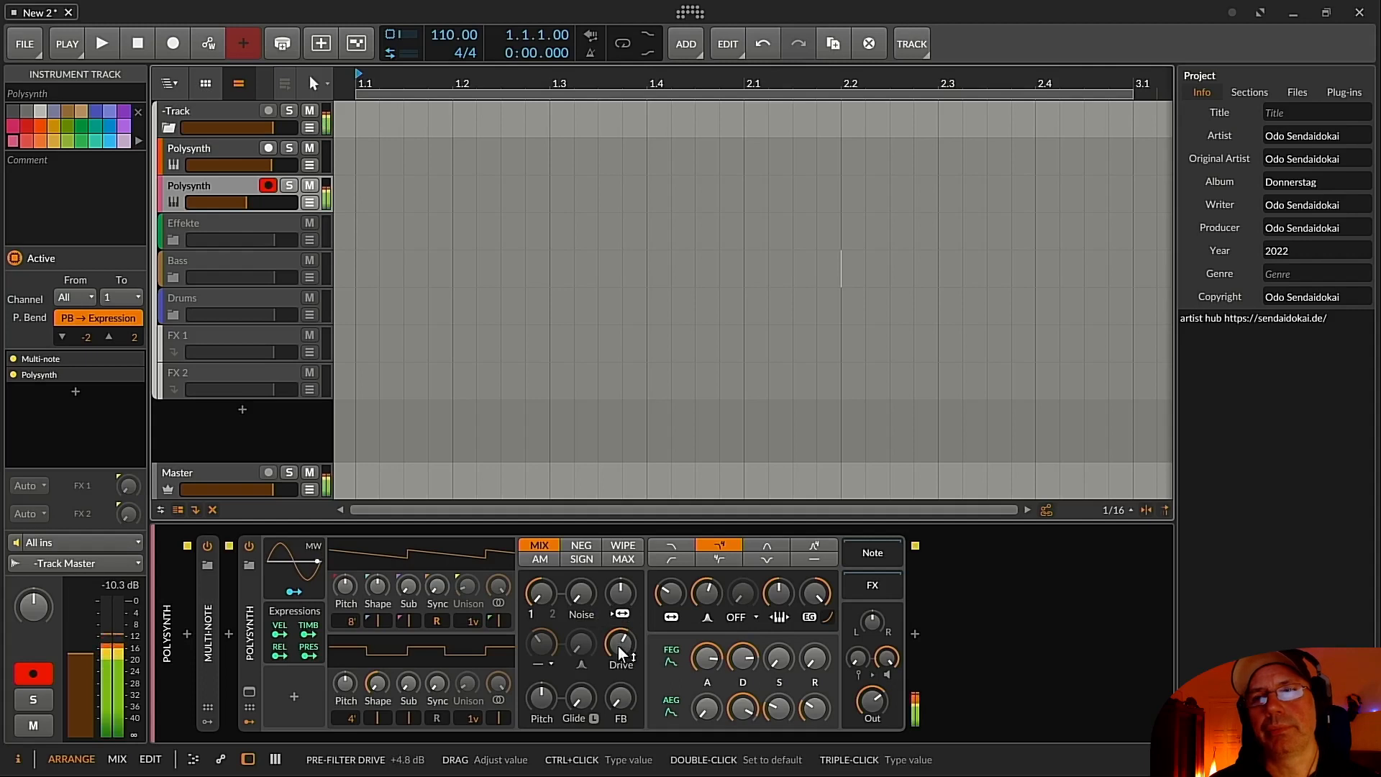
{"action": "left_click_drag", "start_coordinate": [618, 645], "coordinate": [617, 646]}
{"action": "left_click_drag", "start_coordinate": [743, 708], "coordinate": [742, 708]}
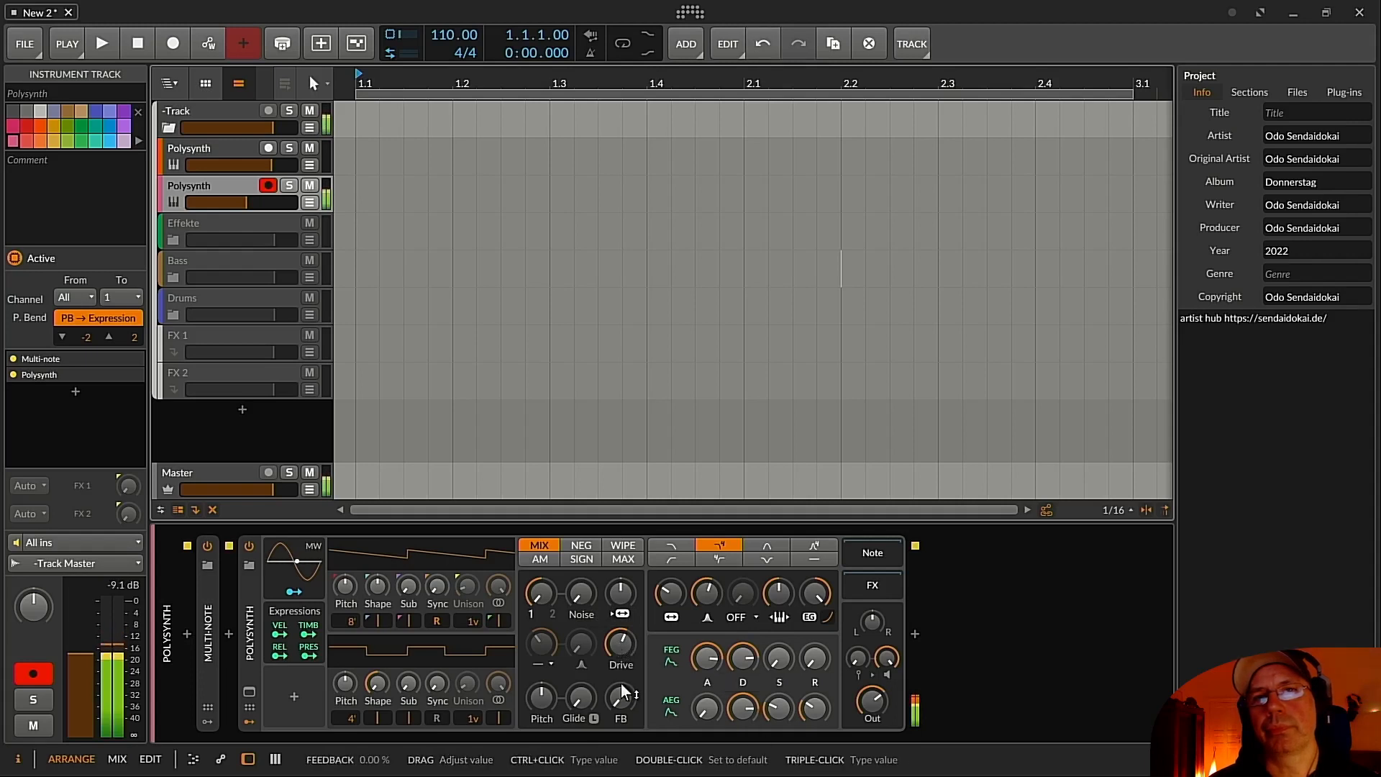
Fine-tune the new Polysynth's drive and switch its high-pass filter from bypass to High-pass (4-pole).
{"action": "mouse_move", "coordinate": [621, 642]}
{"action": "left_mouse_down"}
{"action": "mouse_move", "coordinate": [620, 628]}
{"action": "mouse_move", "coordinate": [626, 654]}
{"action": "left_mouse_up"}
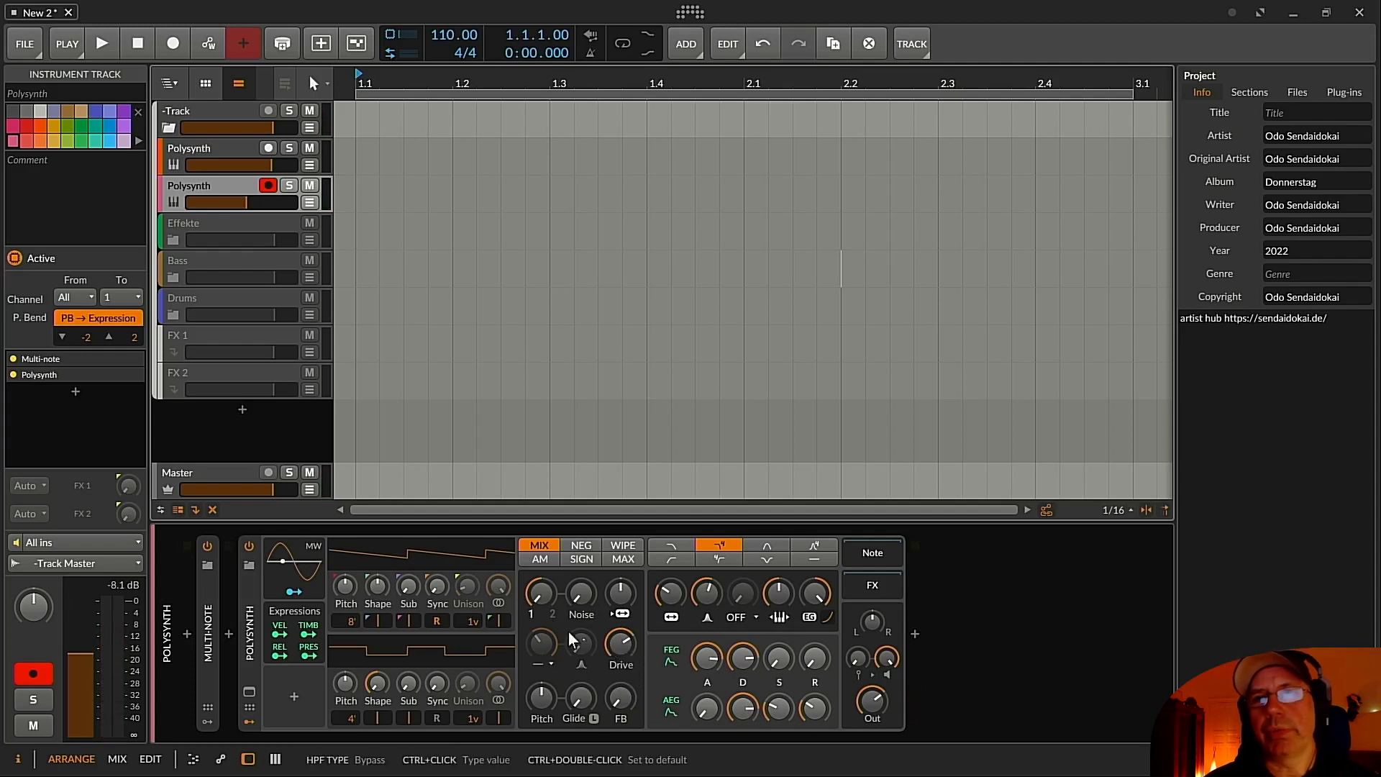
{"action": "left_click", "coordinate": [542, 665]}
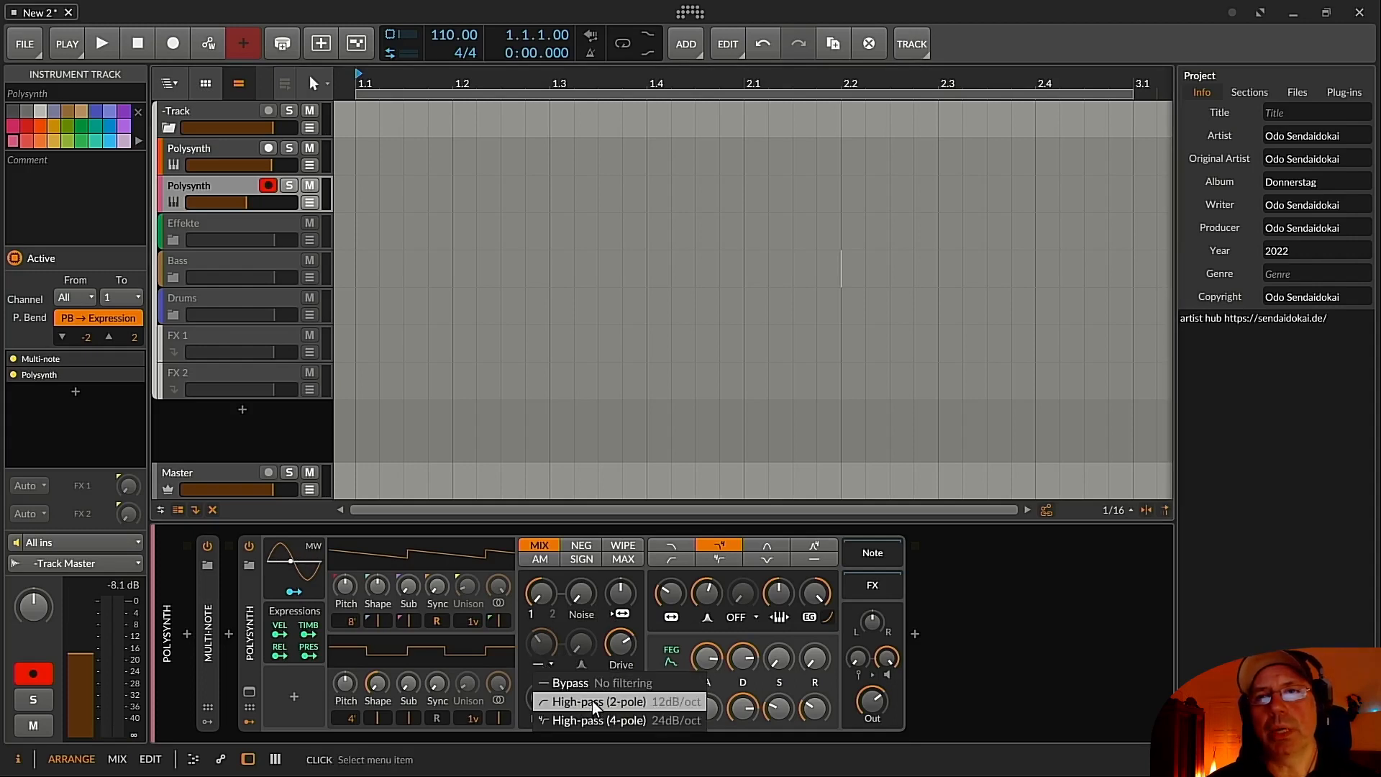
{"action": "left_click", "coordinate": [585, 720]}
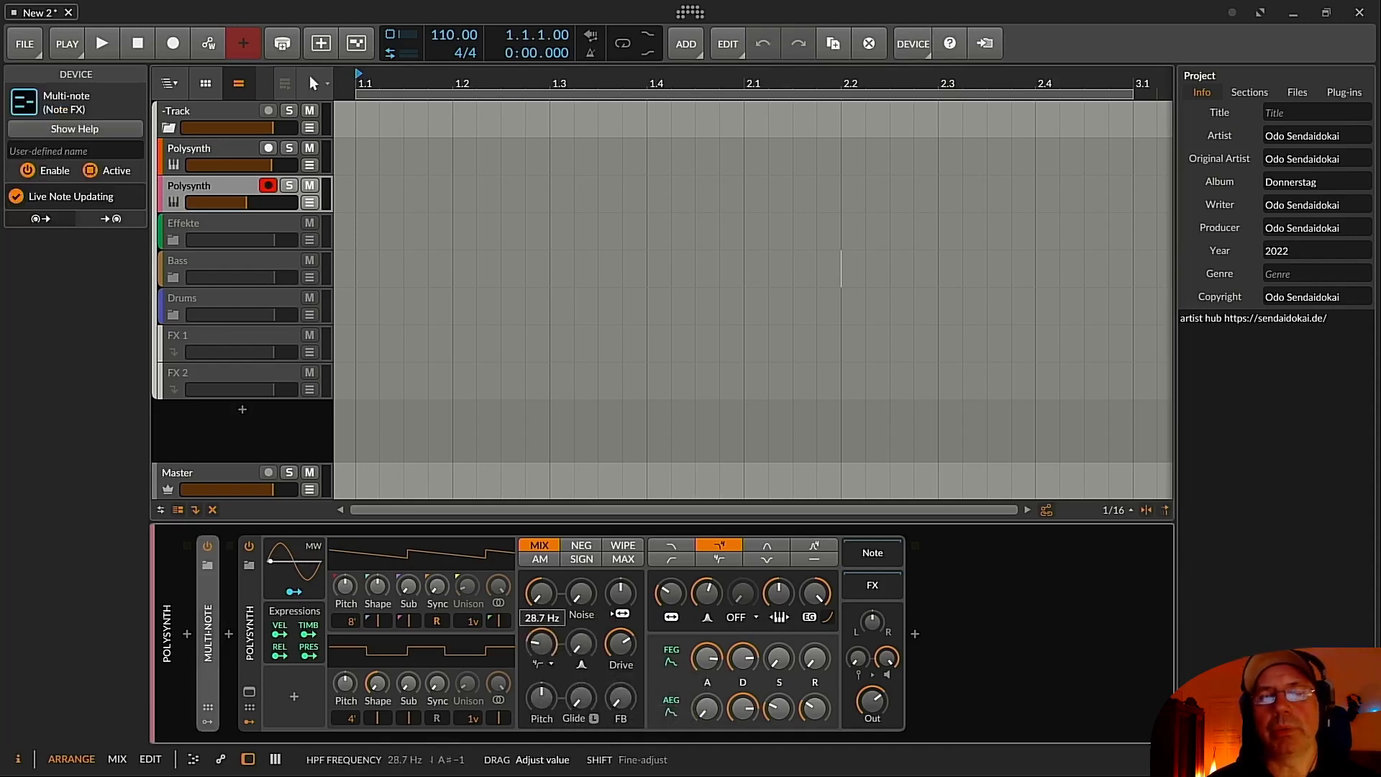
Tune the new Polysynth's high-pass frequency around 30 Hz, trying values such as 28.7, 30.1 and 29.8 Hz.
{"action": "left_click_drag", "start_coordinate": [541, 645], "coordinate": [542, 643]}
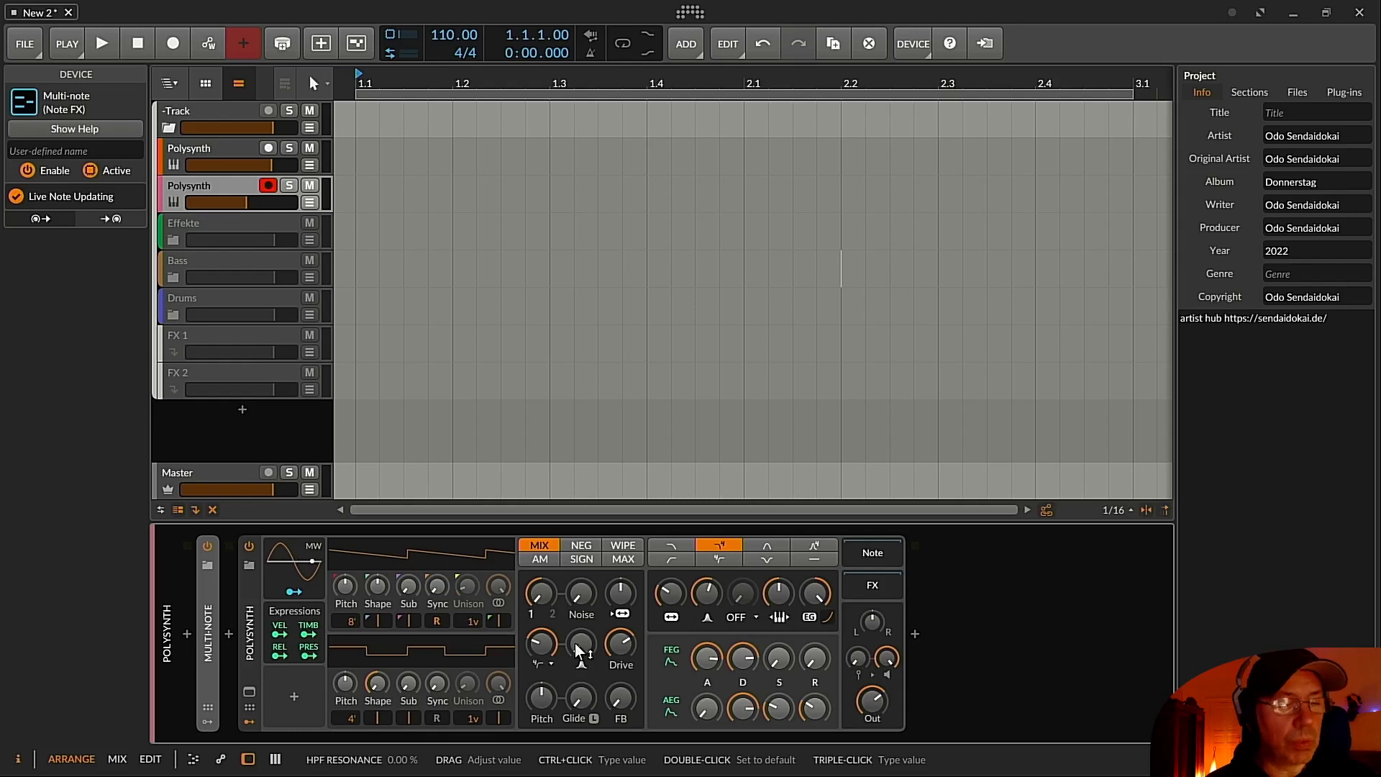
{"action": "left_click_drag", "start_coordinate": [541, 648], "coordinate": [549, 645]}
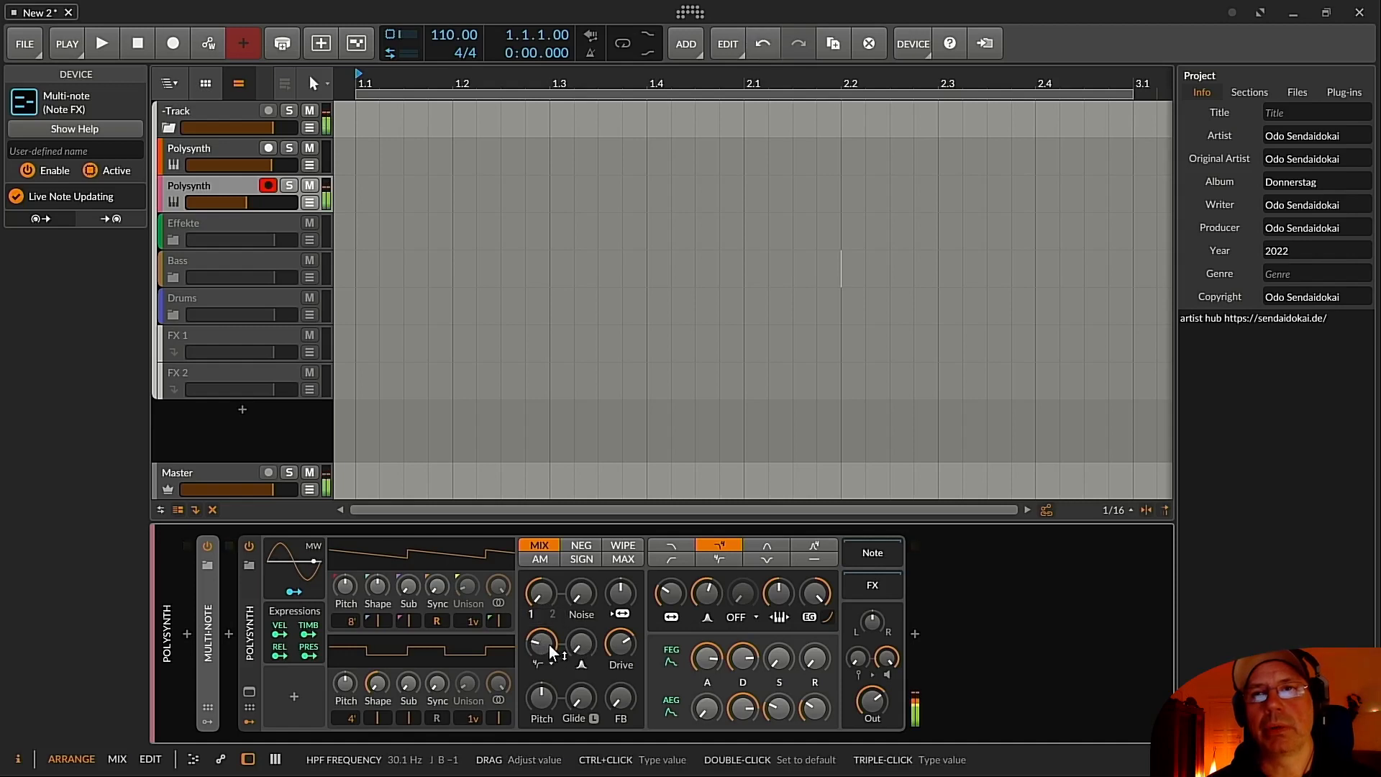
{"action": "left_click_drag", "start_coordinate": [562, 645], "coordinate": [562, 645]}
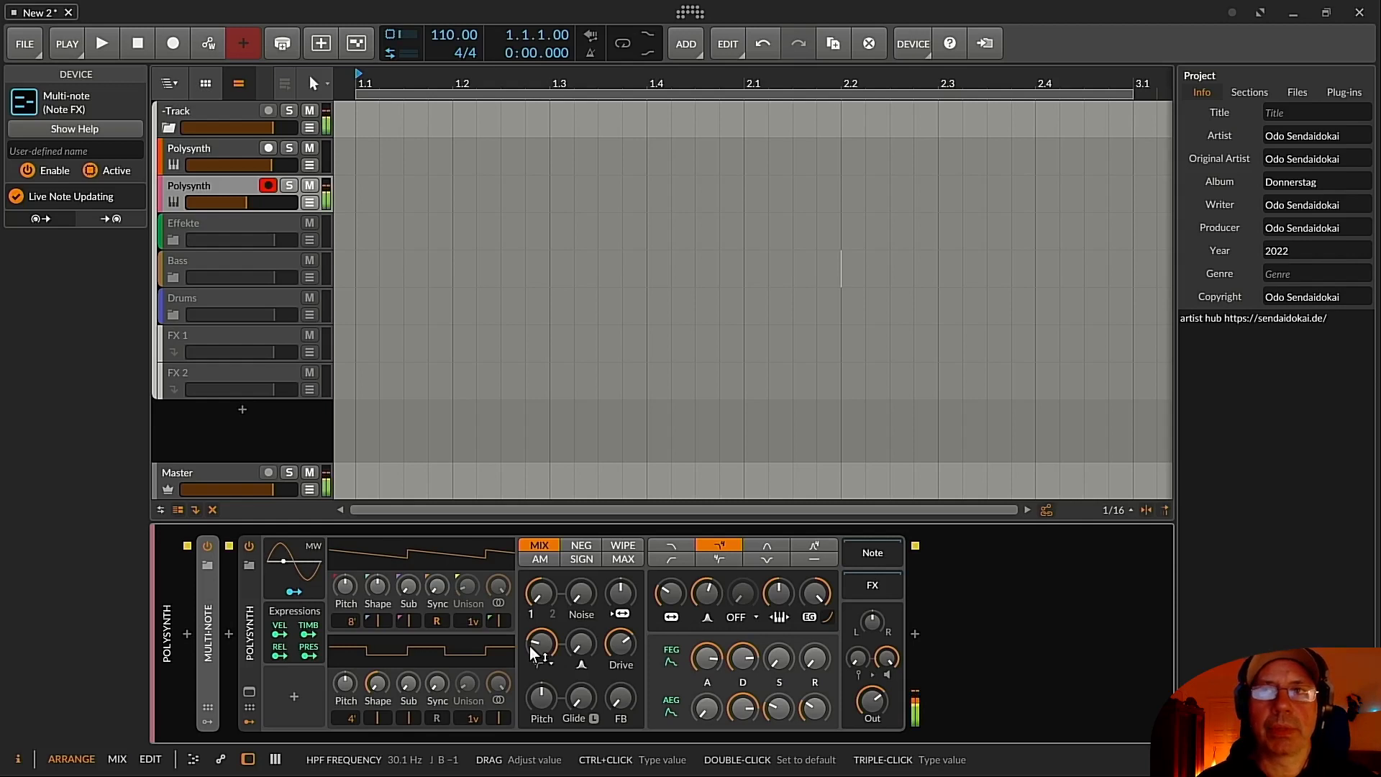
{"action": "left_click_drag", "start_coordinate": [533, 647], "coordinate": [538, 645]}
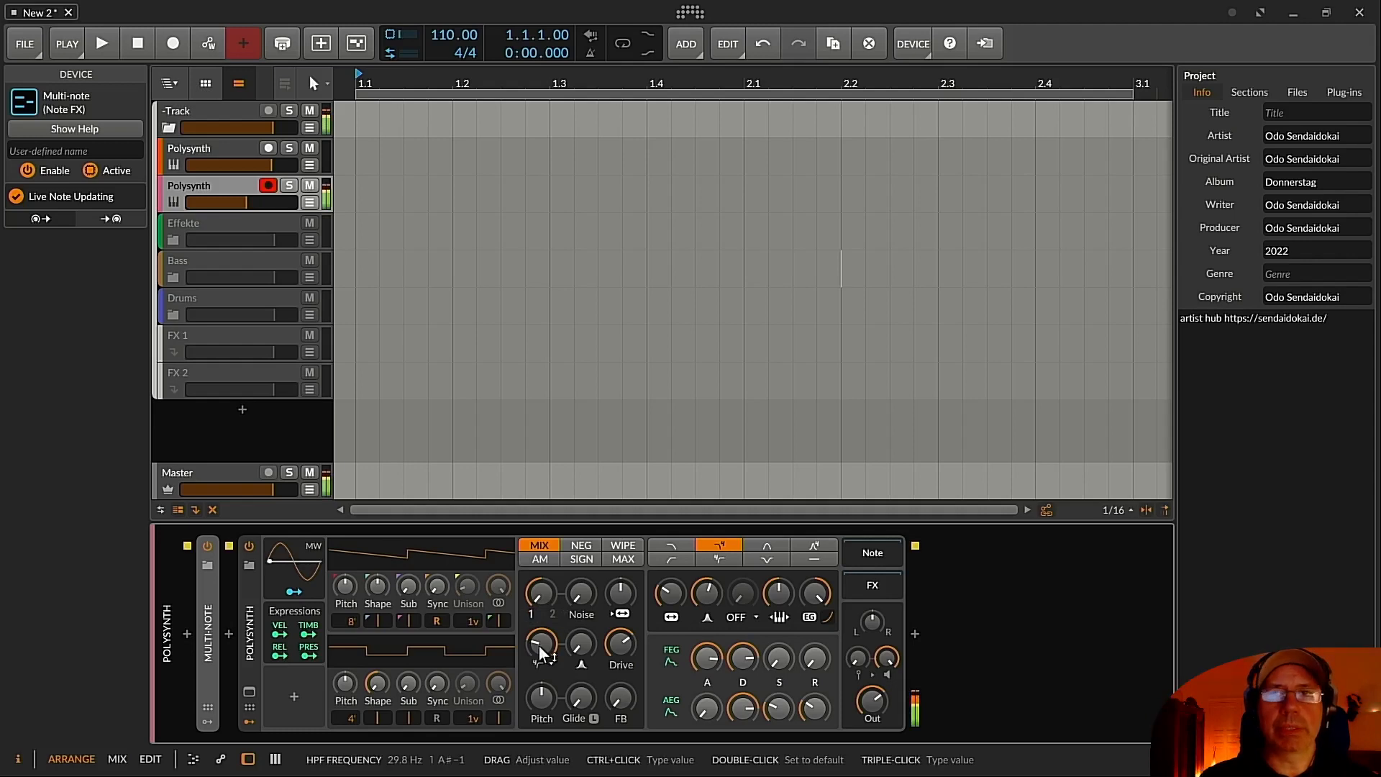
{"action": "mouse_move", "coordinate": [538, 646]}
{"action": "left_mouse_down"}
{"action": "mouse_move", "coordinate": [538, 658]}
{"action": "mouse_move", "coordinate": [538, 632]}
{"action": "mouse_move", "coordinate": [536, 646]}
{"action": "left_mouse_up"}
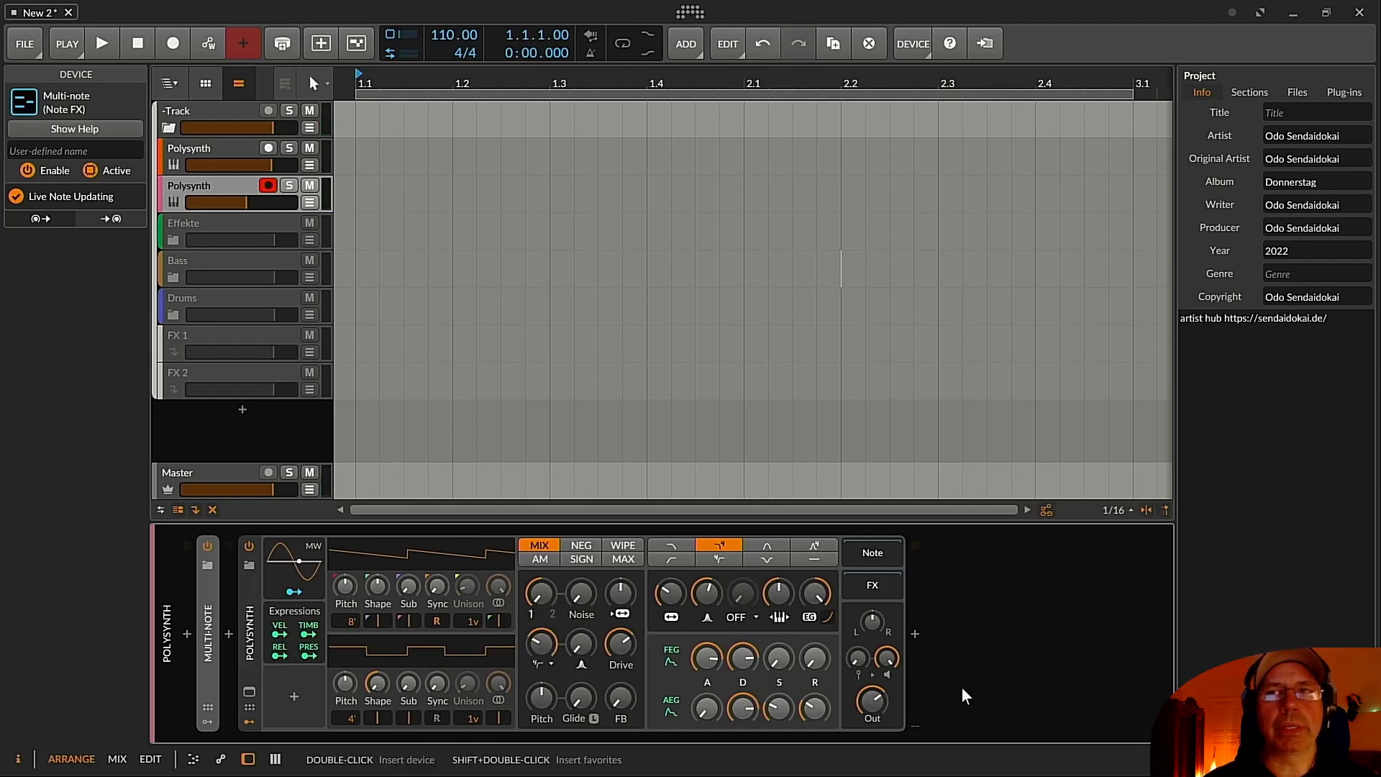
Insert an EQ+ after the new Polysynth and add a 2-pole low-cut band at about 116 Hz.
{"action": "left_click", "coordinate": [915, 633]}
{"action": "type", "text": "eq"}
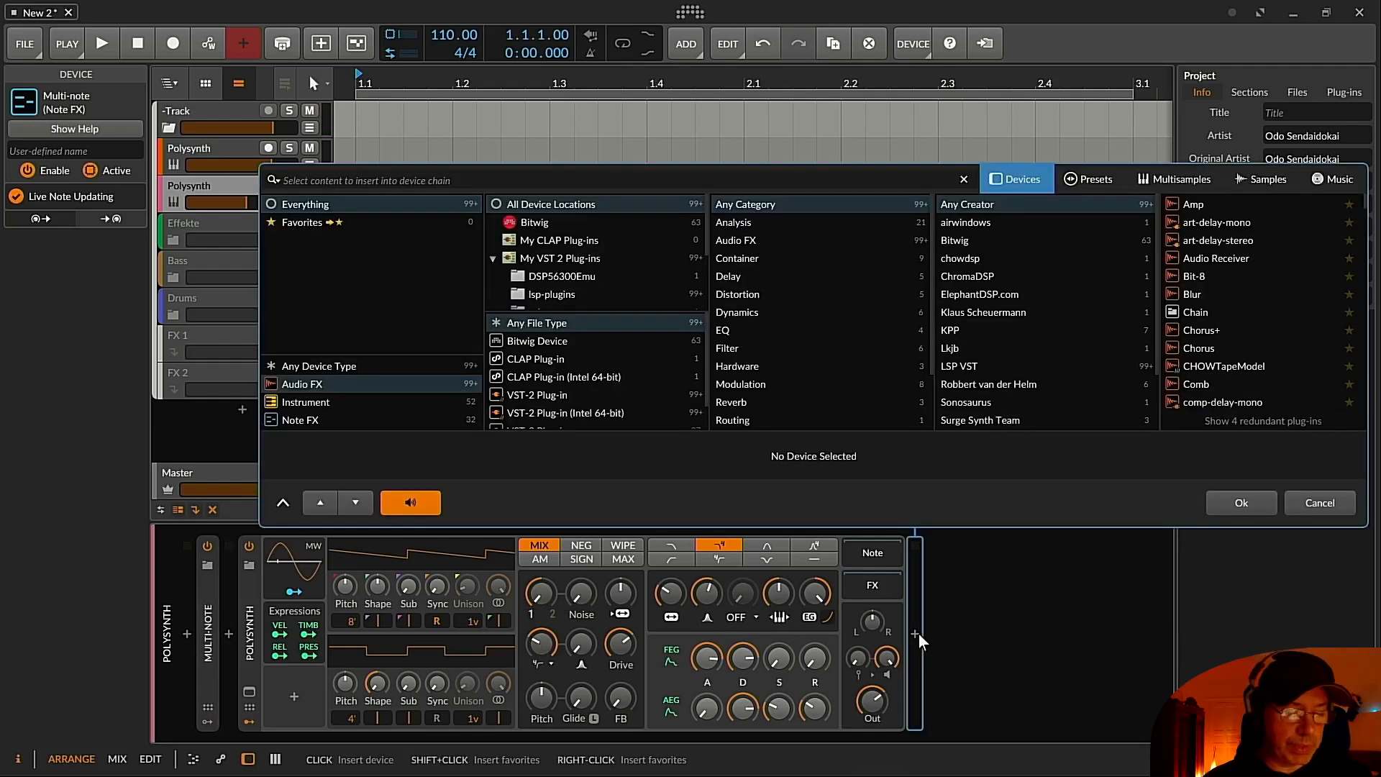
{"action": "double_click", "coordinate": [1248, 209]}
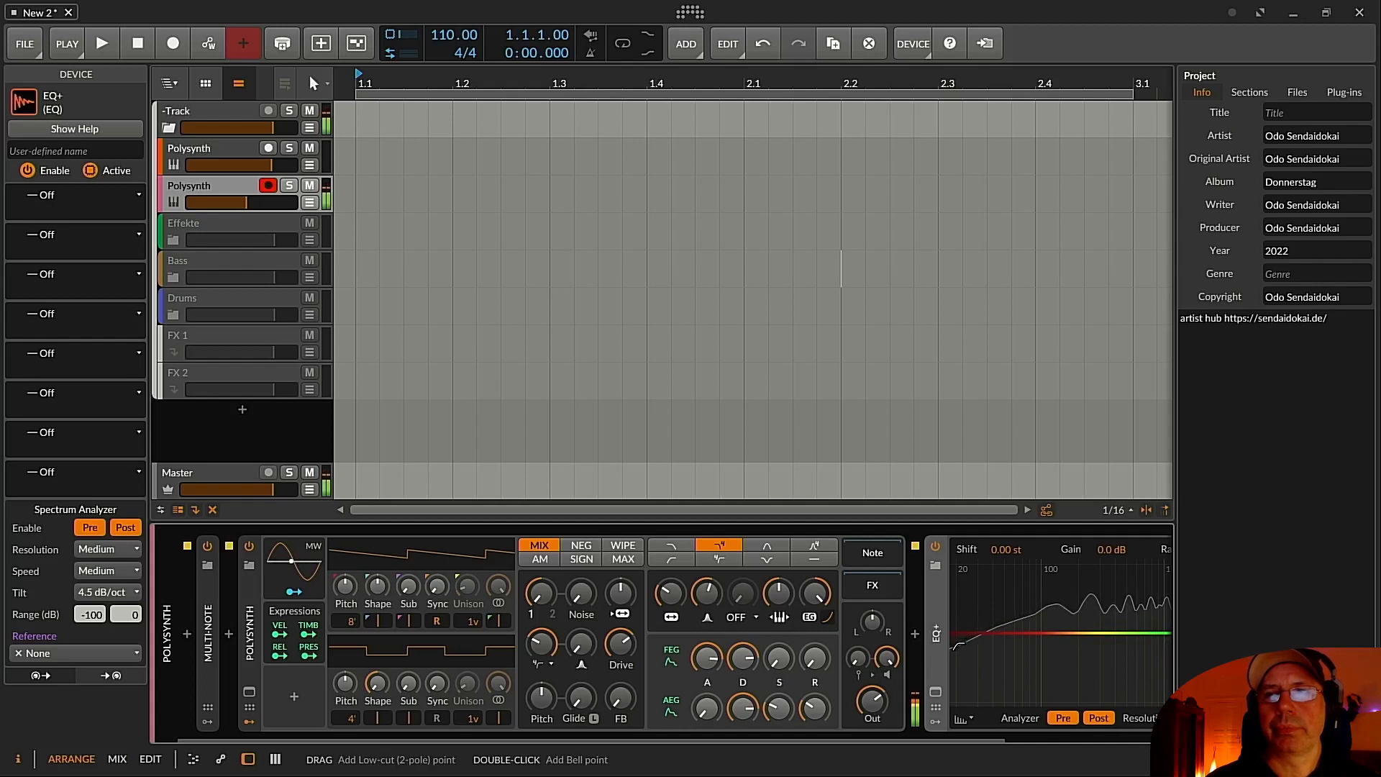
{"action": "left_click_drag", "start_coordinate": [958, 648], "coordinate": [988, 656]}
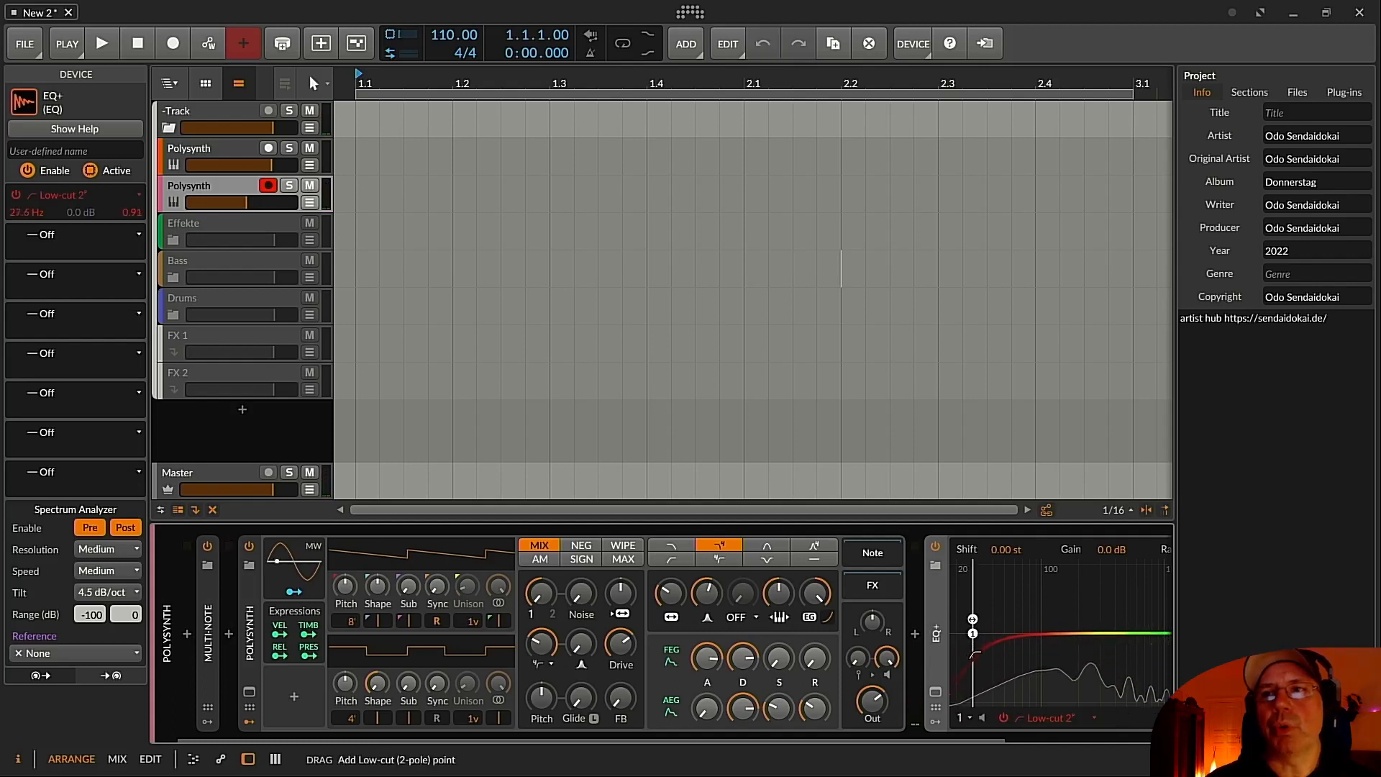
{"action": "left_click_drag", "start_coordinate": [971, 739], "coordinate": [1093, 749]}
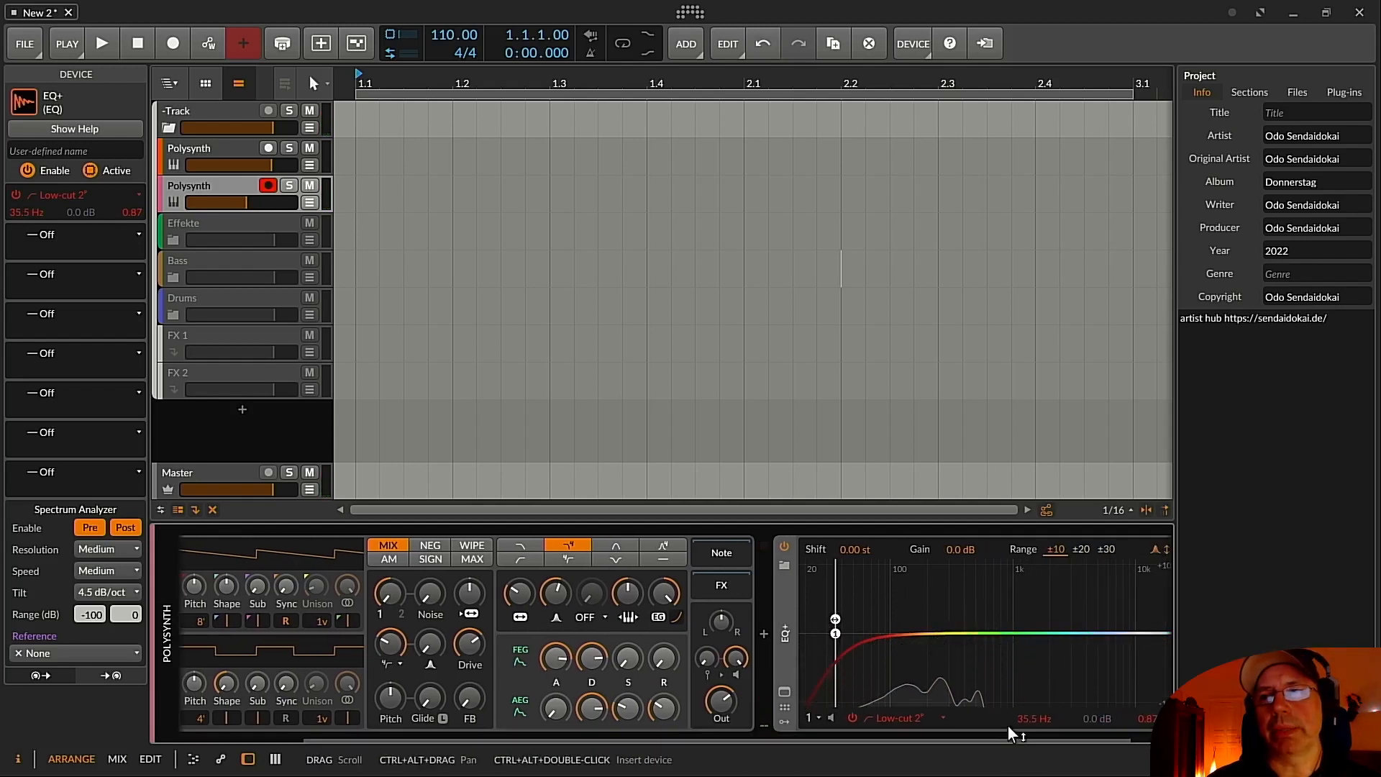
{"action": "left_click_drag", "start_coordinate": [835, 633], "coordinate": [896, 618]}
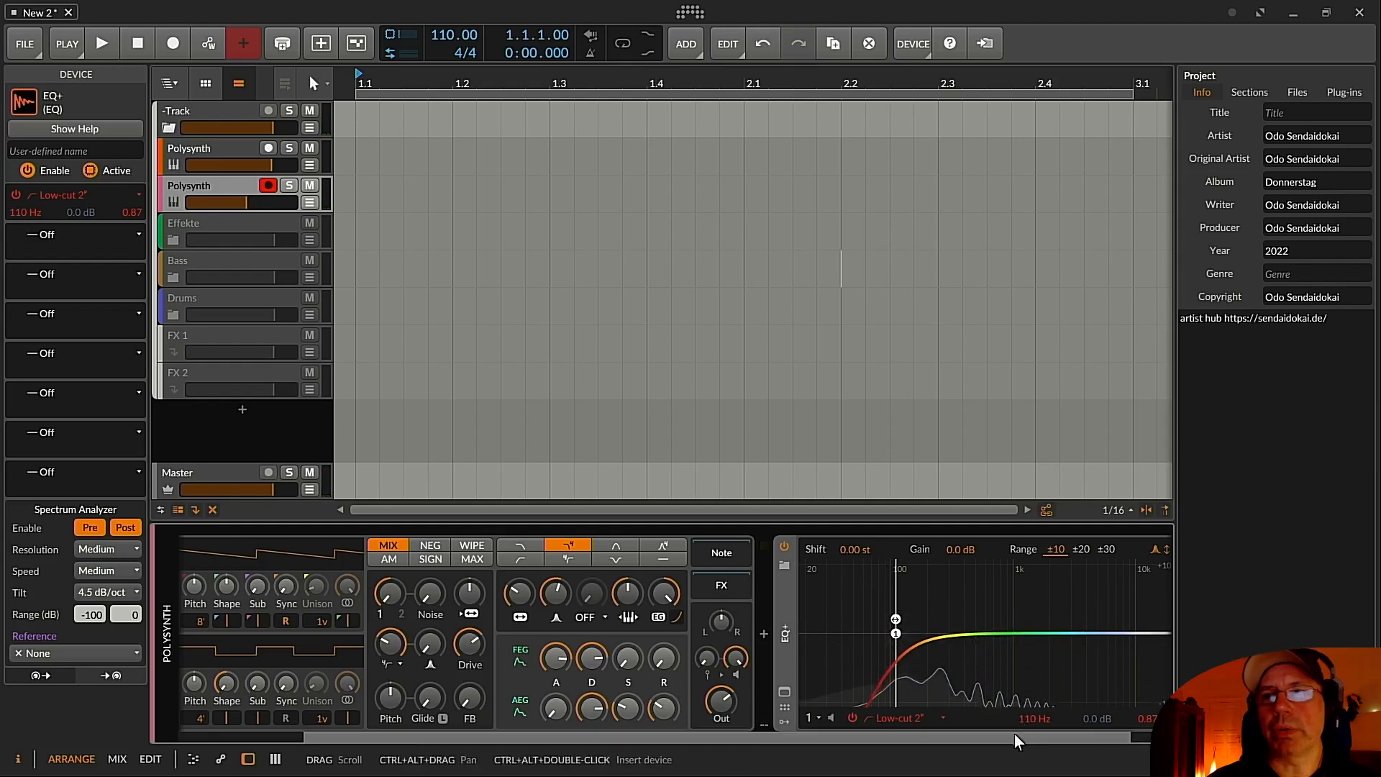
{"action": "left_click_drag", "start_coordinate": [1020, 722], "coordinate": [1021, 717]}
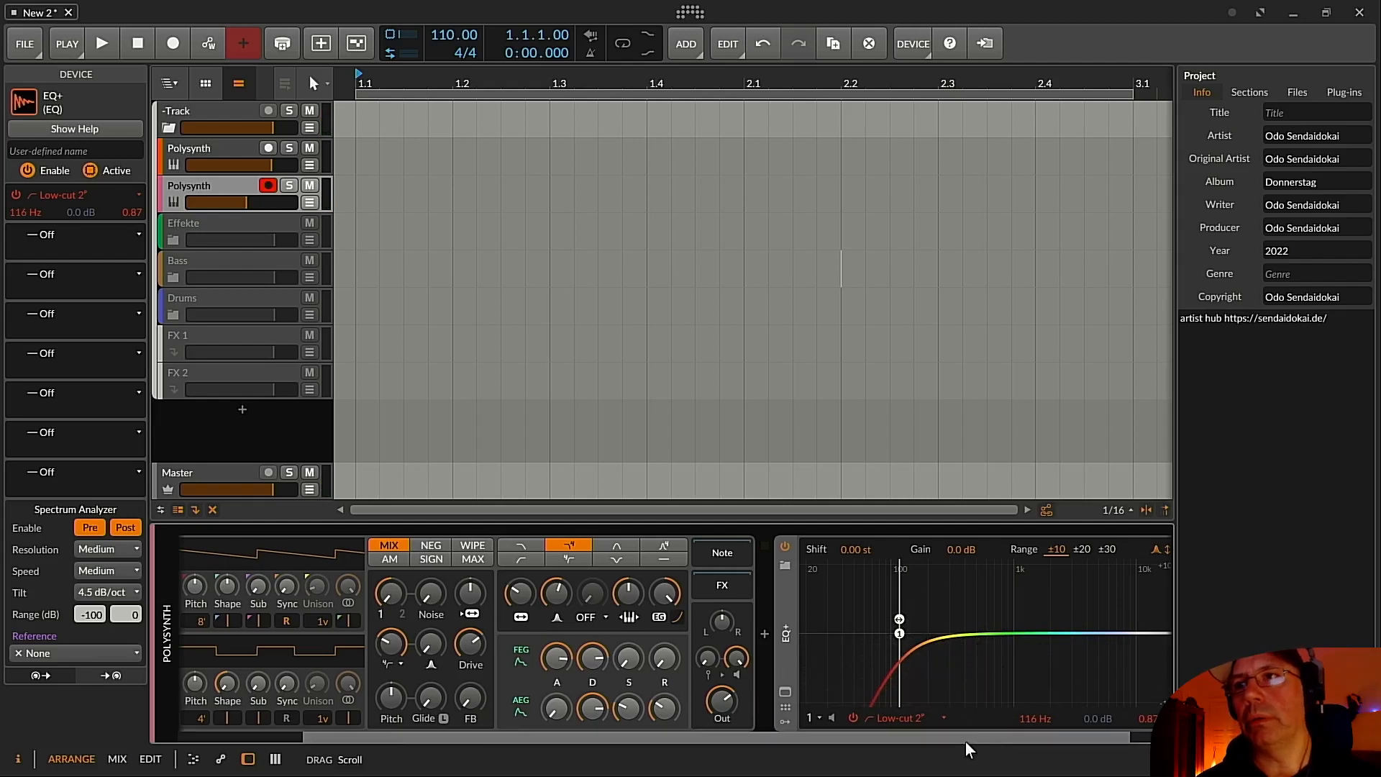
Try raising the EQ+ low-cut frequency to about 299 Hz.
{"action": "left_click_drag", "start_coordinate": [965, 742], "coordinate": [1018, 741]}
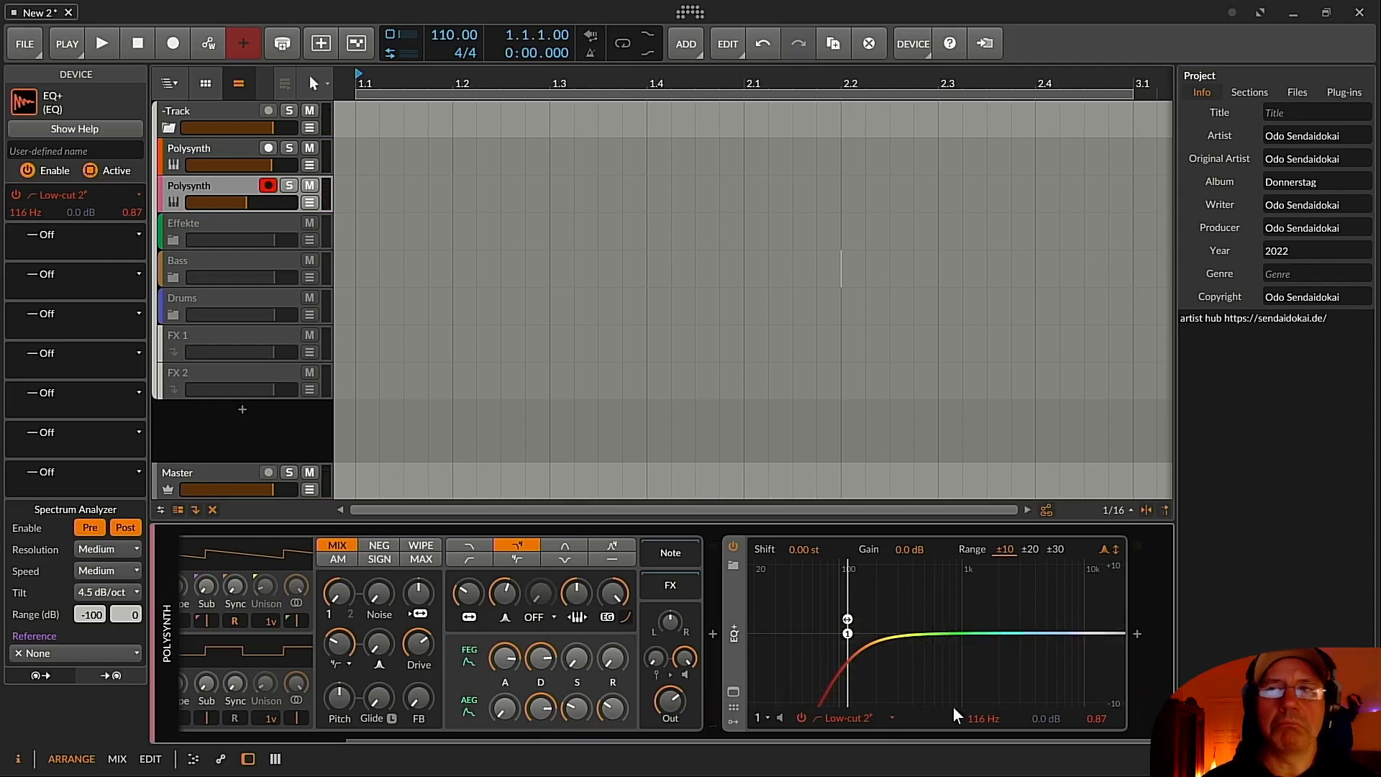
{"action": "left_click", "coordinate": [849, 719]}
{"action": "left_click", "coordinate": [861, 753]}
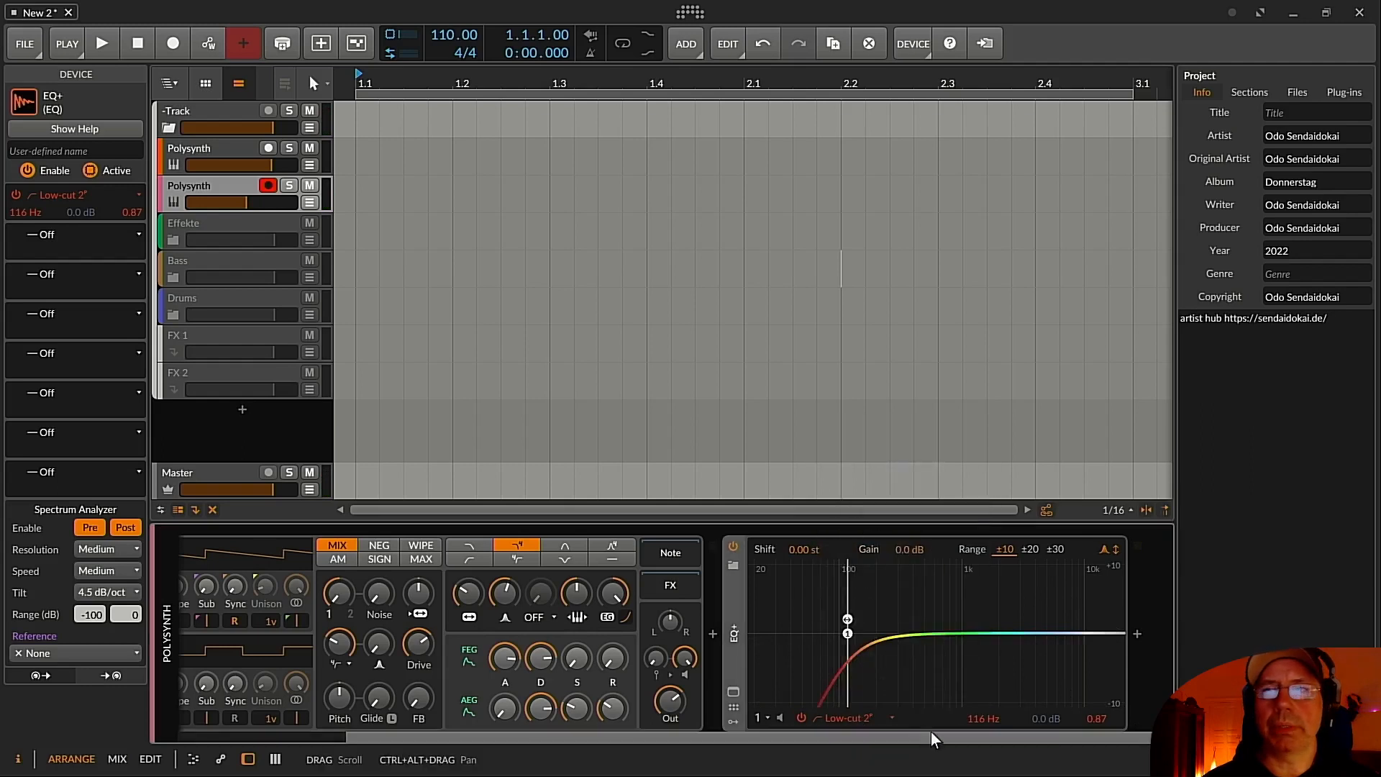
{"action": "left_click_drag", "start_coordinate": [983, 720], "coordinate": [983, 724]}
{"action": "left_click_drag", "start_coordinate": [844, 618], "coordinate": [890, 618]}
{"action": "left_click_drag", "start_coordinate": [978, 722], "coordinate": [978, 718]}
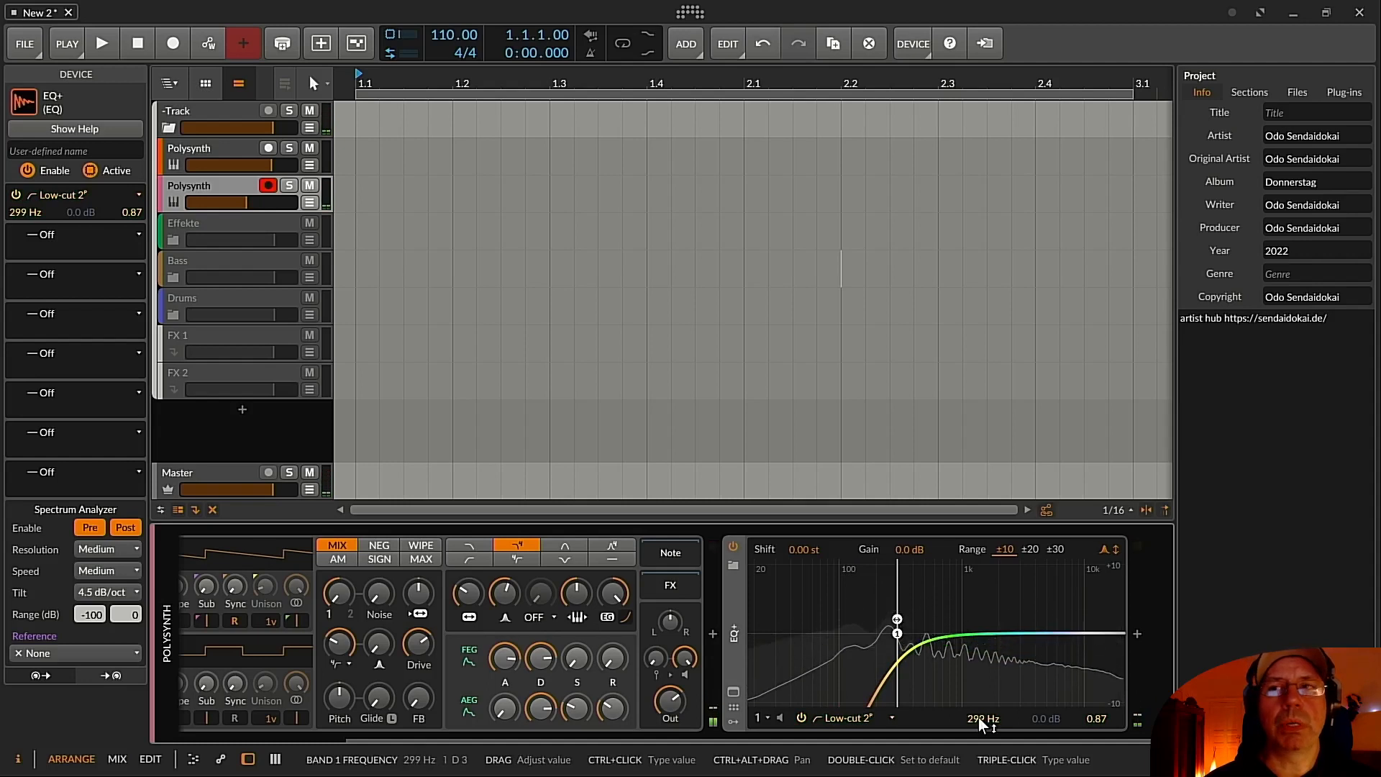
Change the EQ+ band to Low-cut 4 (24dB/oct) and bring its frequency down to about 89.5 Hz.
{"action": "left_click", "coordinate": [859, 717]}
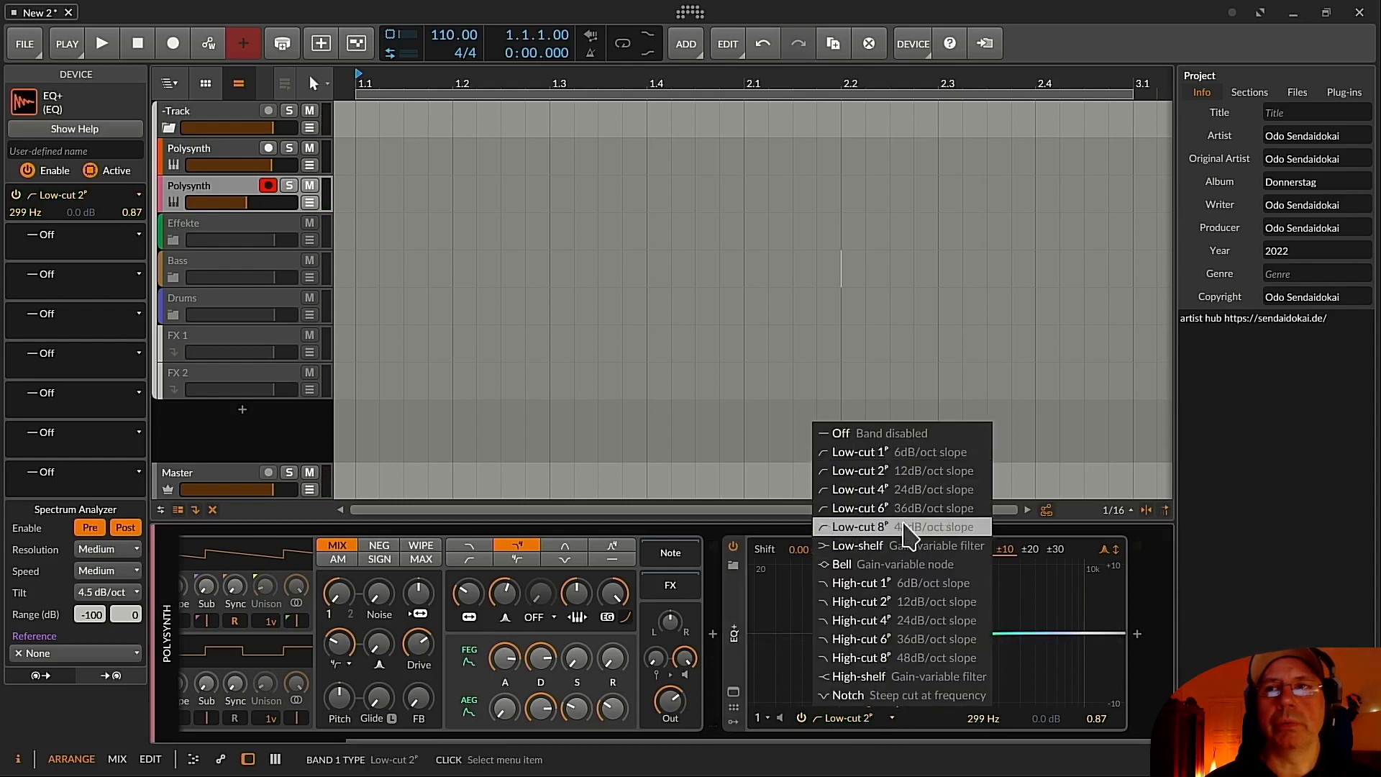
{"action": "left_click", "coordinate": [834, 490]}
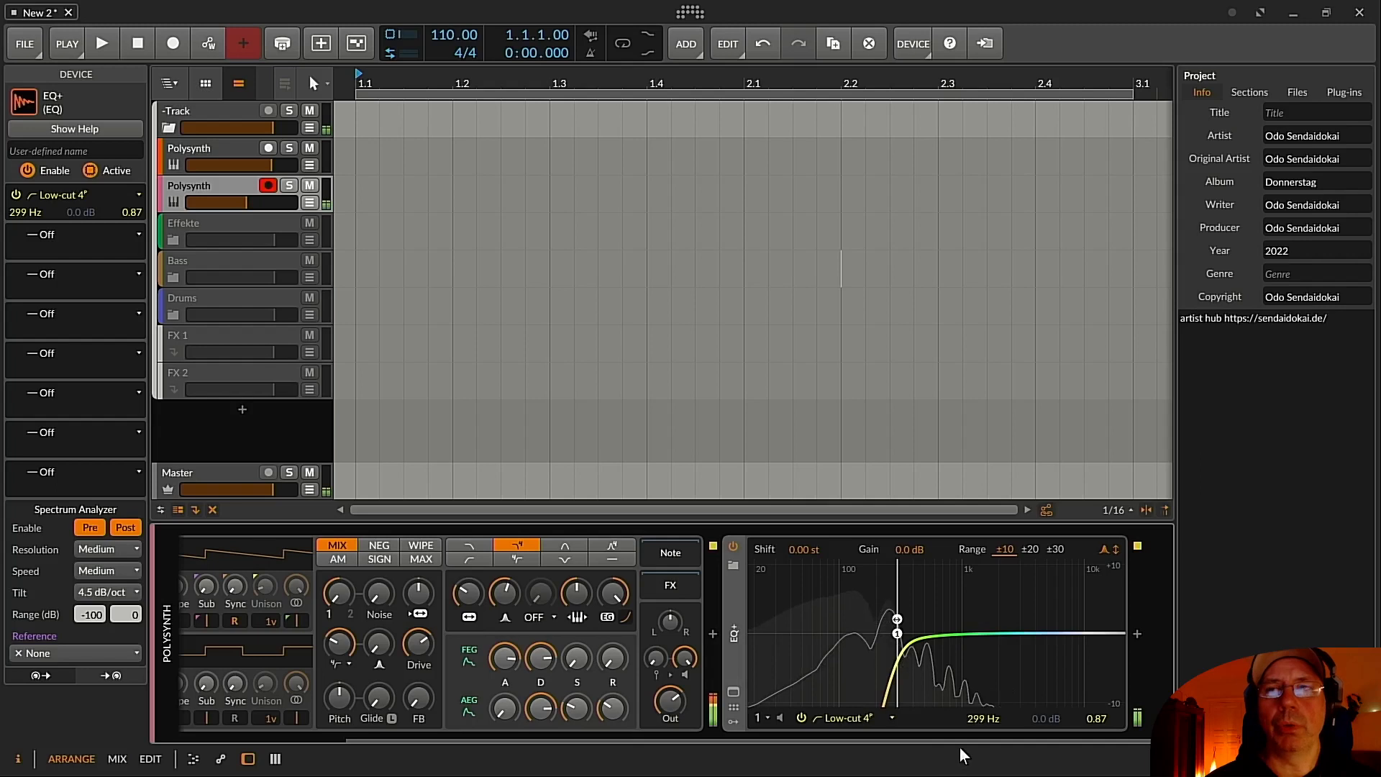
{"action": "mouse_move", "coordinate": [983, 718]}
{"action": "left_mouse_down"}
{"action": "mouse_move", "coordinate": [982, 735]}
{"action": "mouse_move", "coordinate": [973, 716]}
{"action": "left_mouse_up"}
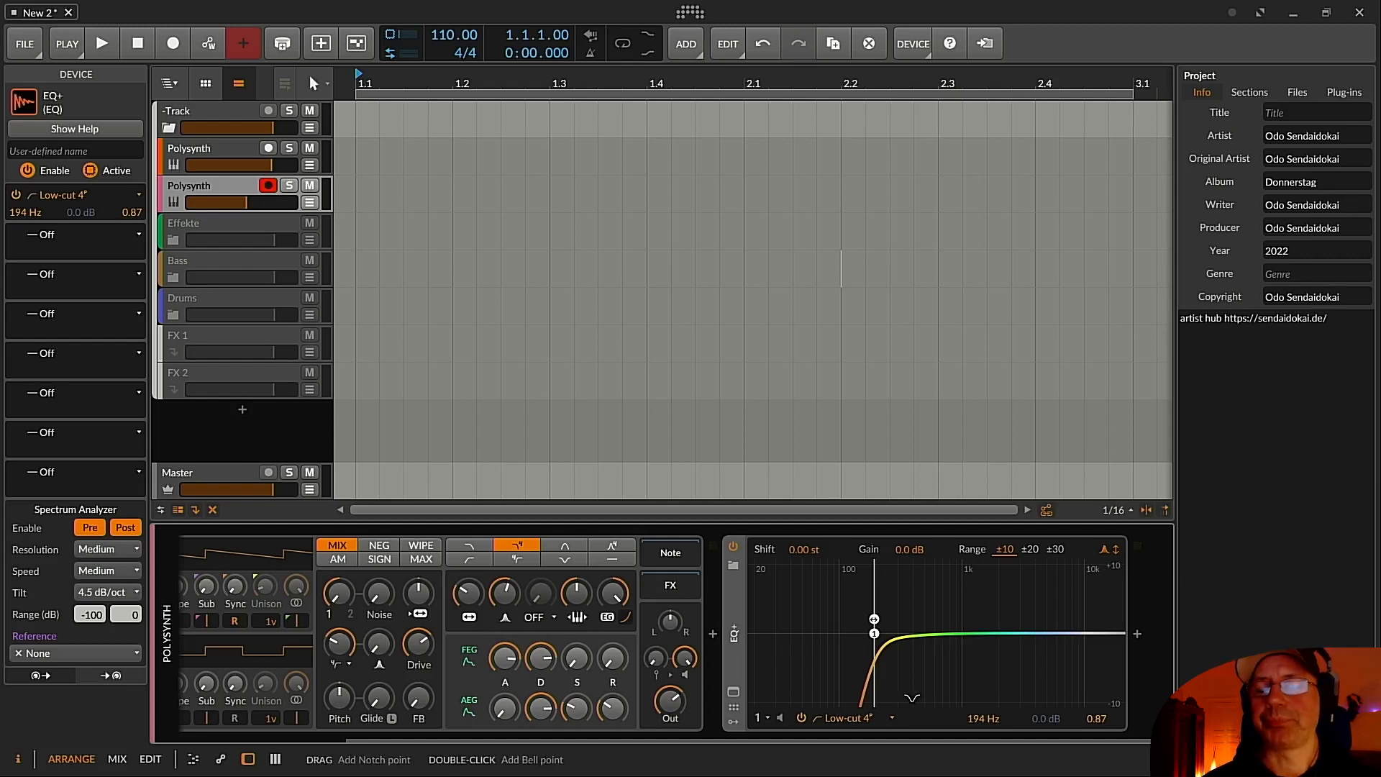
{"action": "left_click_drag", "start_coordinate": [991, 721], "coordinate": [991, 750]}
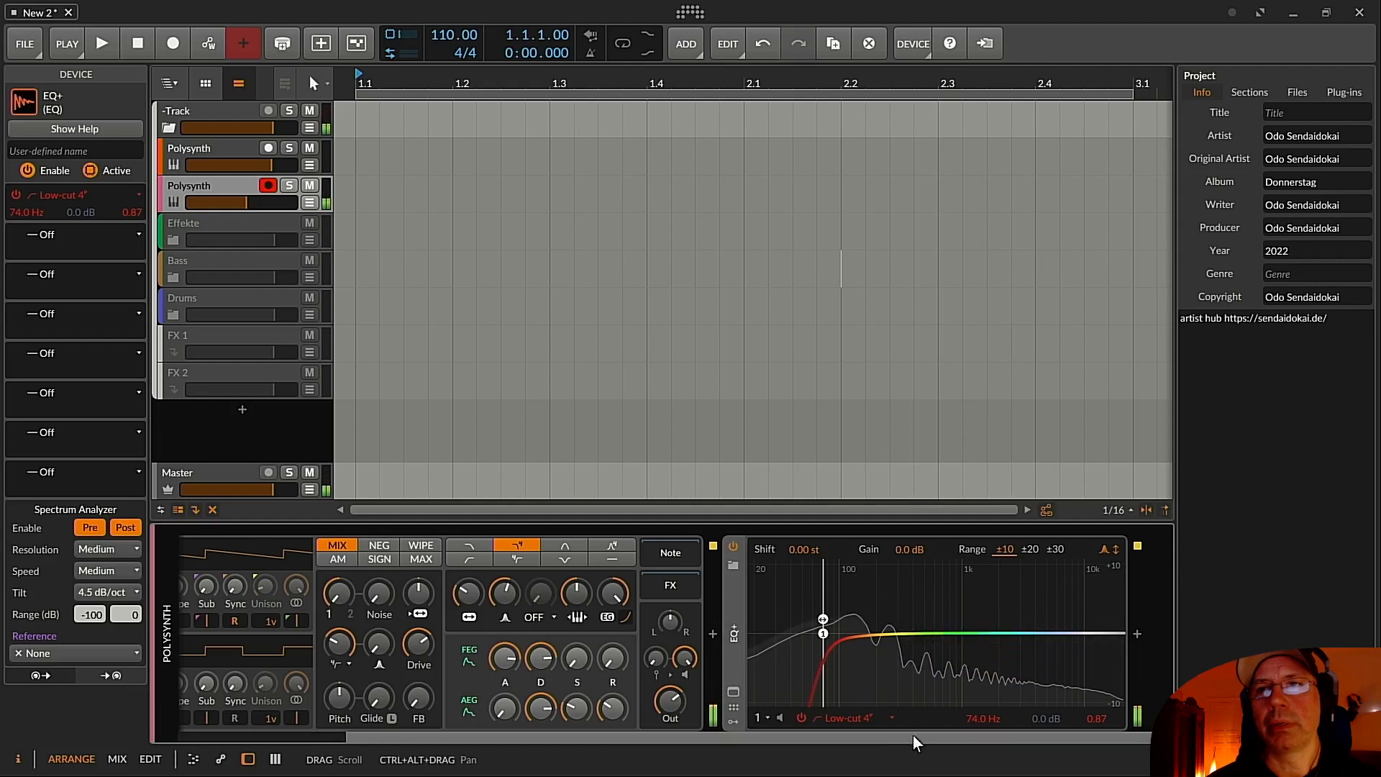
{"action": "left_click_drag", "start_coordinate": [981, 720], "coordinate": [980, 712]}
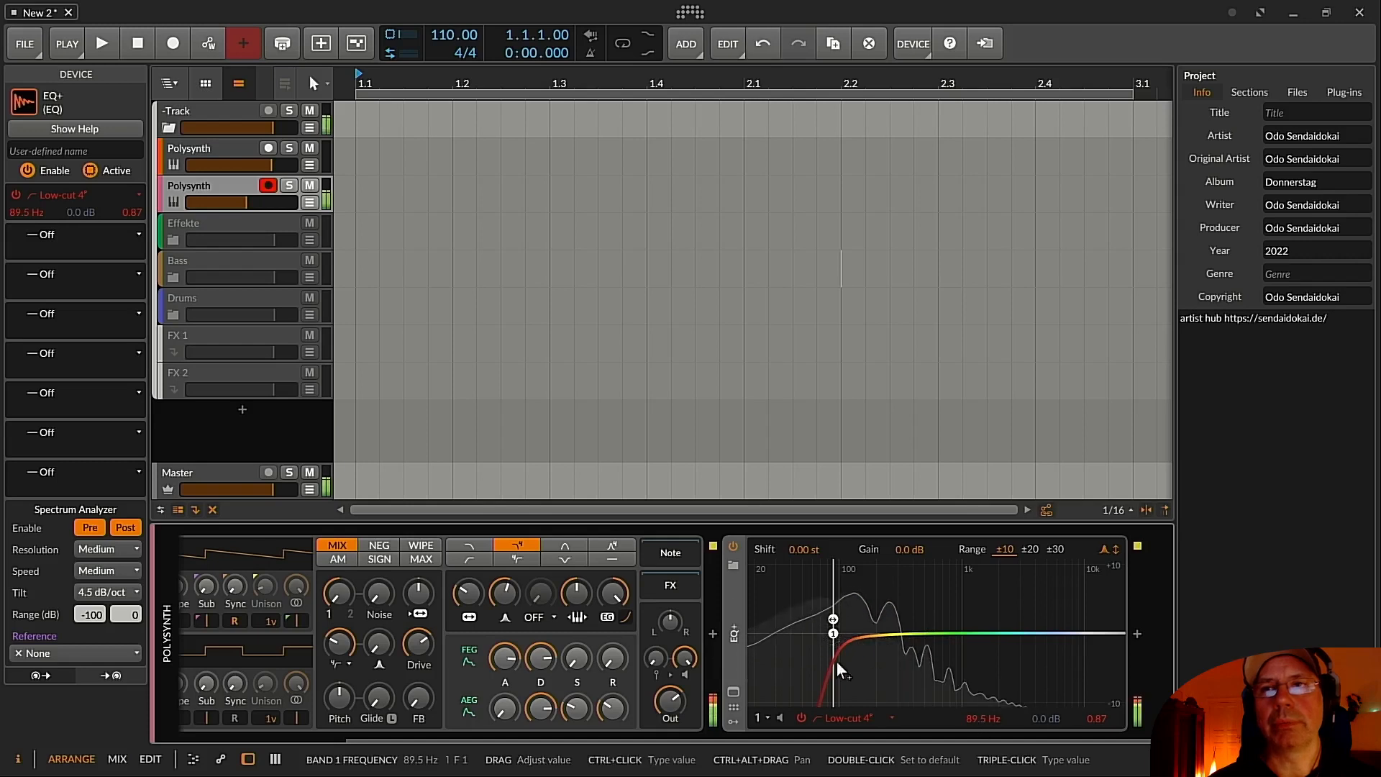
Raise the first of the two small controls between the new Polysynth's pan and output, and unfold the Multi-note device.
{"action": "left_click_drag", "start_coordinate": [656, 660], "coordinate": [656, 604]}
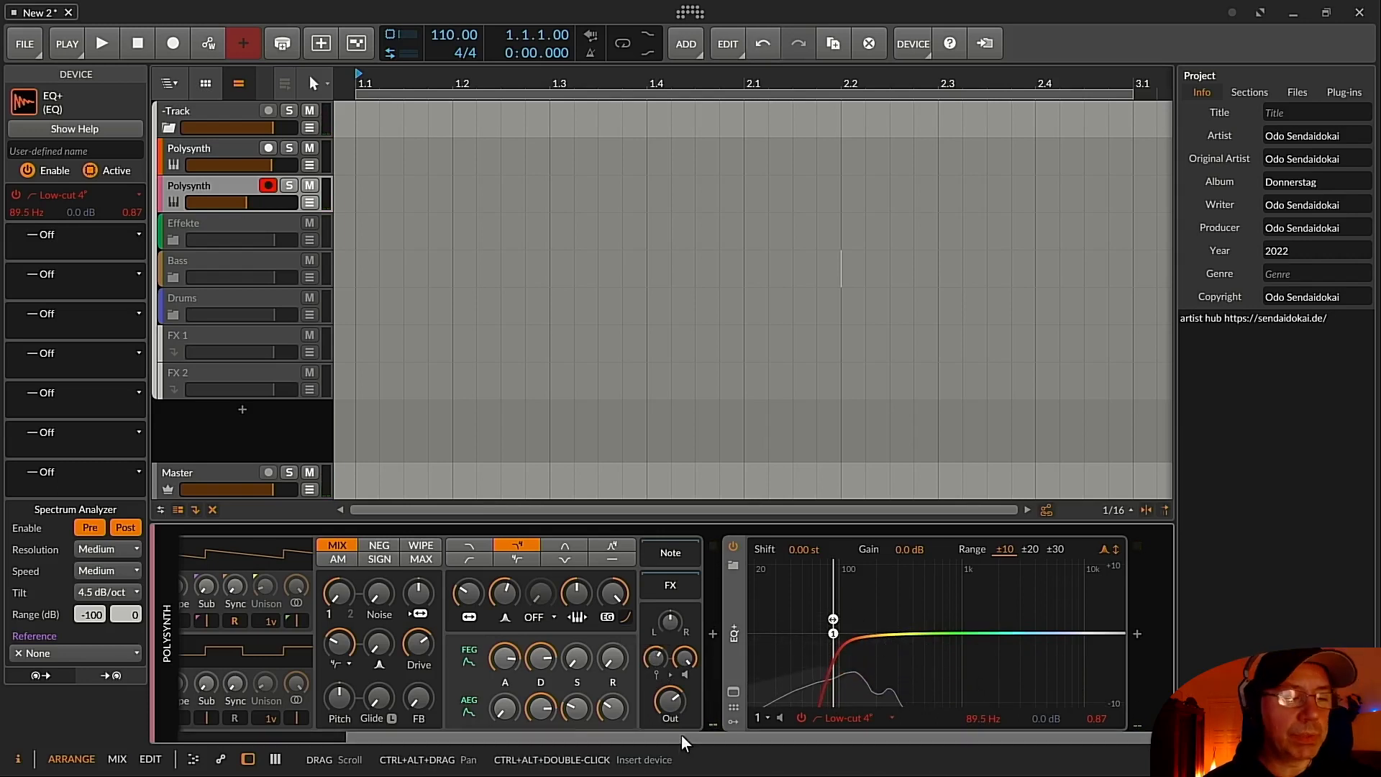
{"action": "left_click_drag", "start_coordinate": [681, 736], "coordinate": [363, 710]}
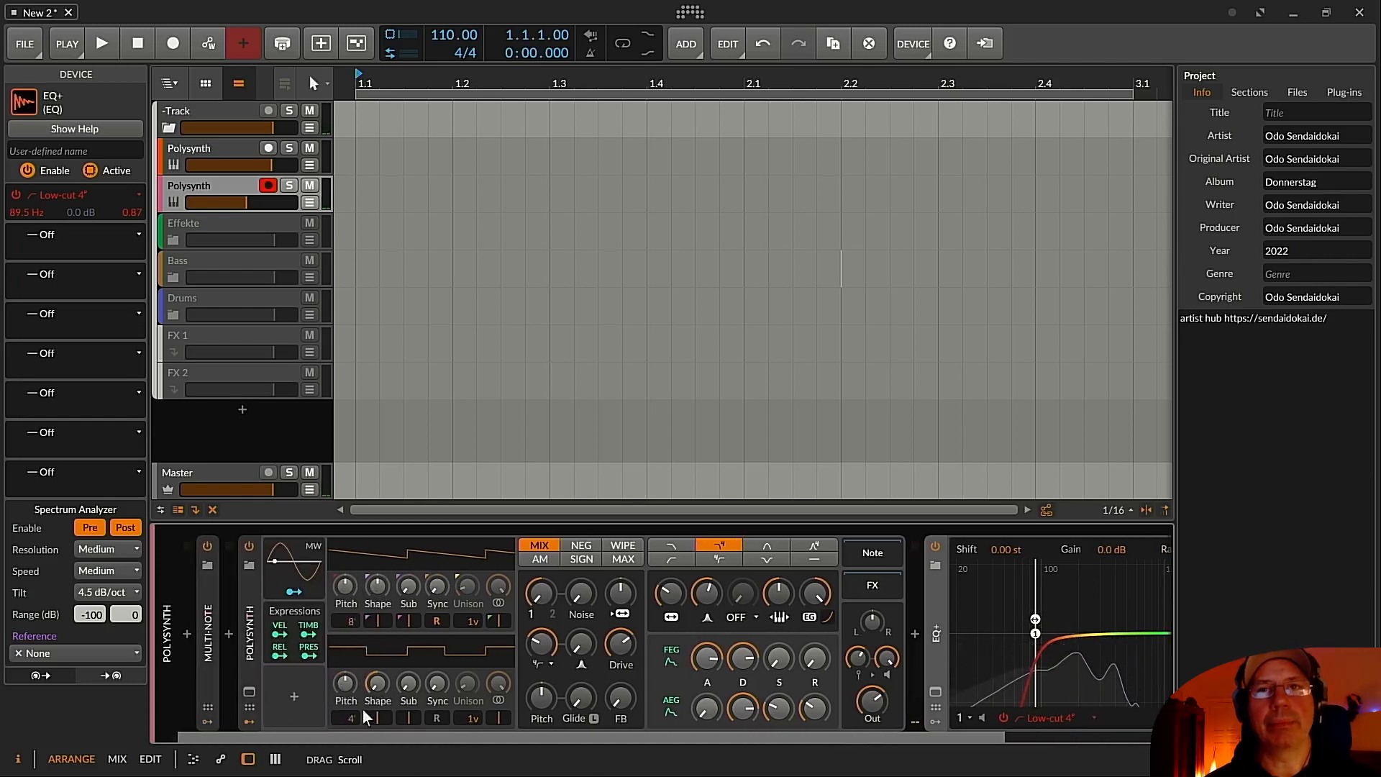
{"action": "double_click", "coordinate": [214, 647]}
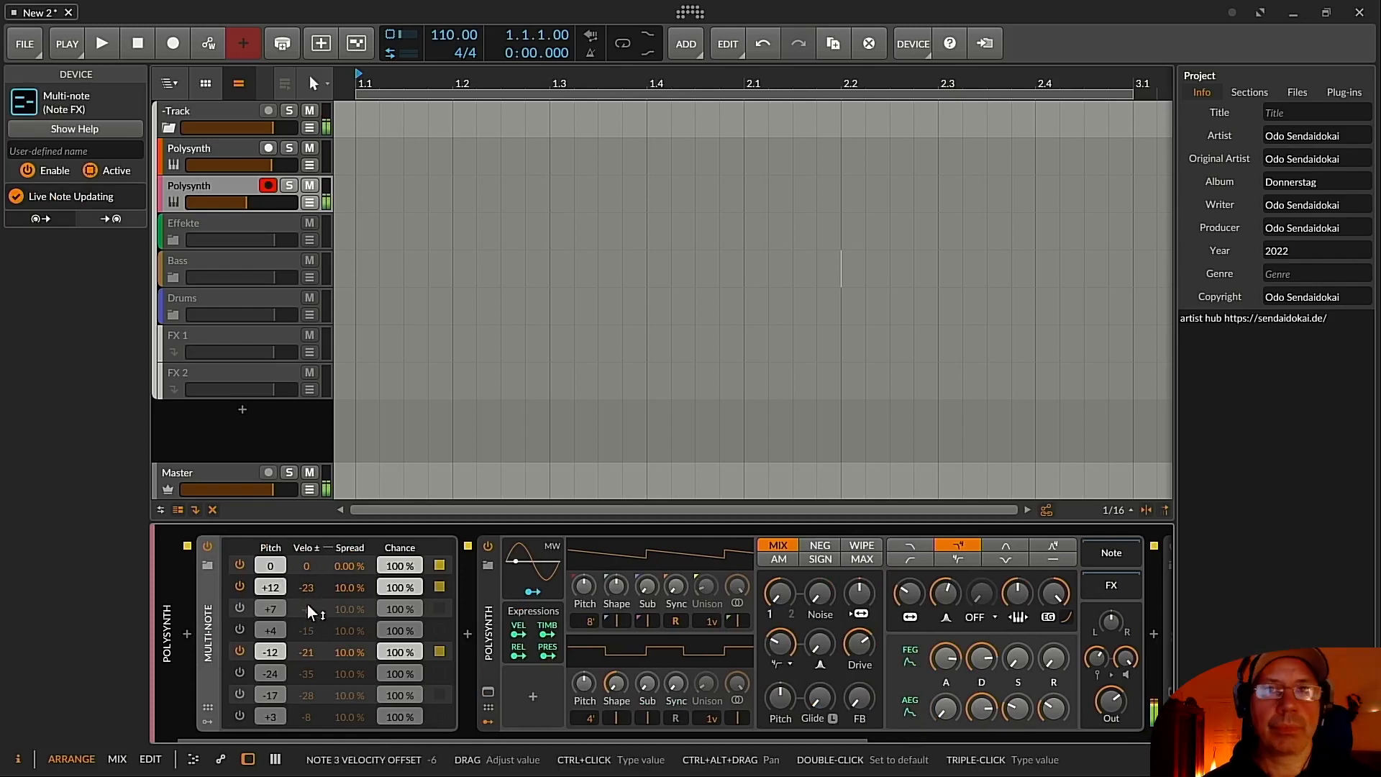
Enable Multi-note's sixth note, set its pitch offset to +24 and lower its velocity offset to -44.
{"action": "left_click", "coordinate": [239, 673]}
{"action": "double_click", "coordinate": [278, 675]}
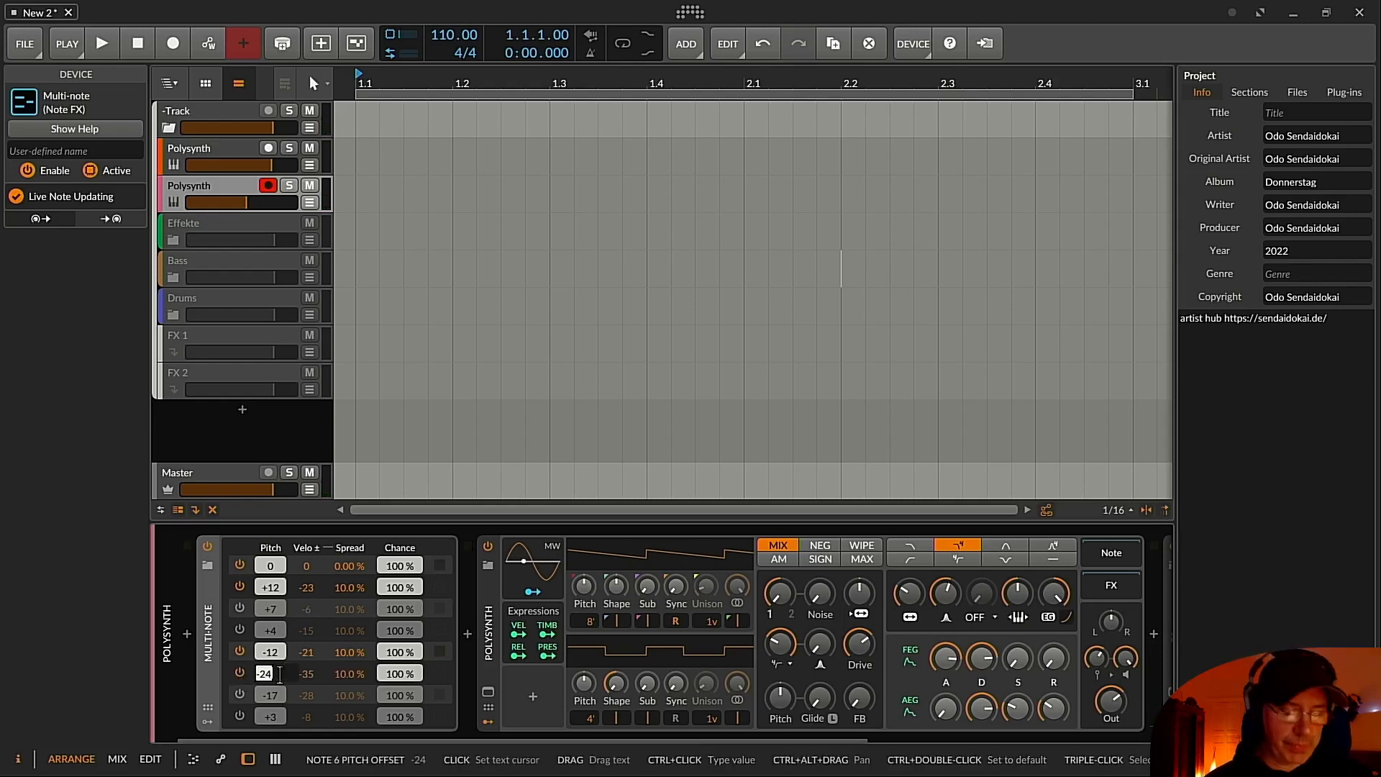
{"action": "type", "text": "24"}
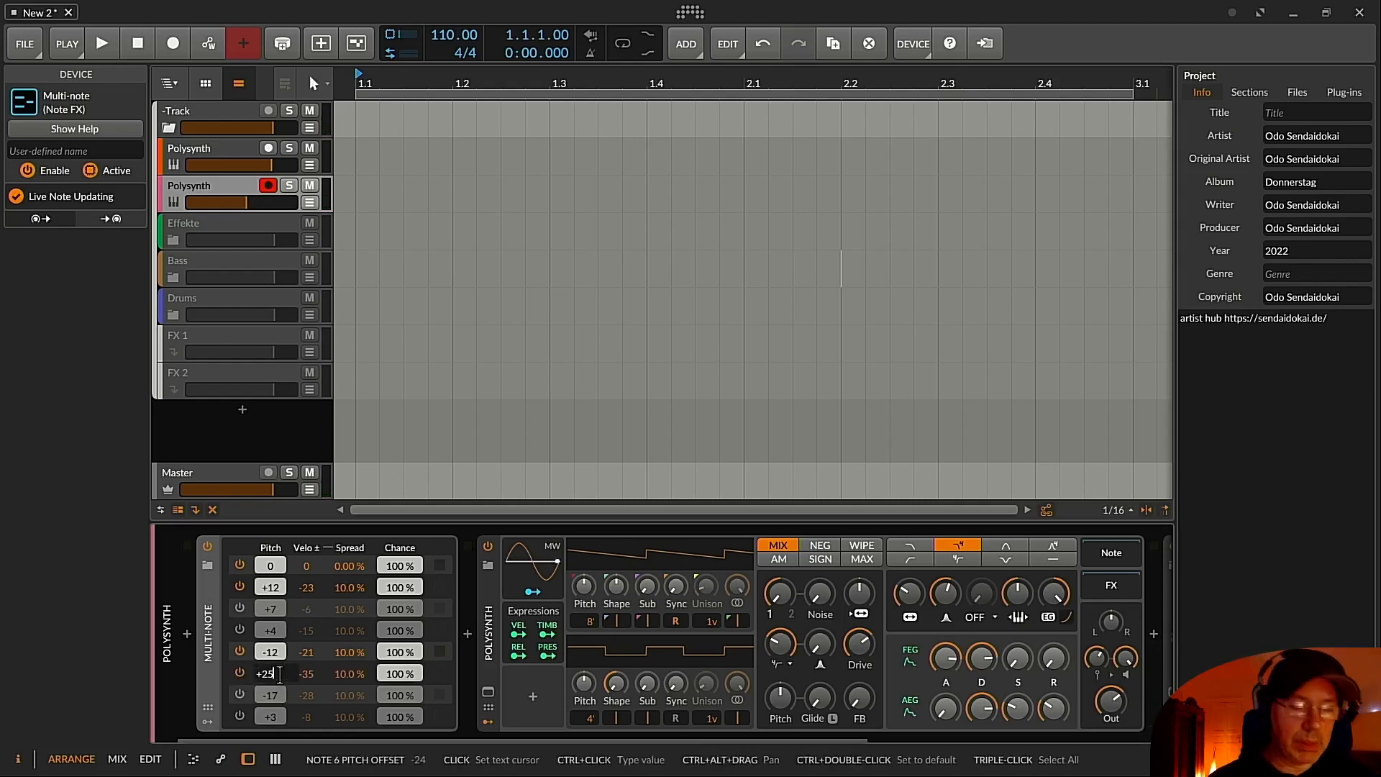
{"action": "key", "text": "Return"}
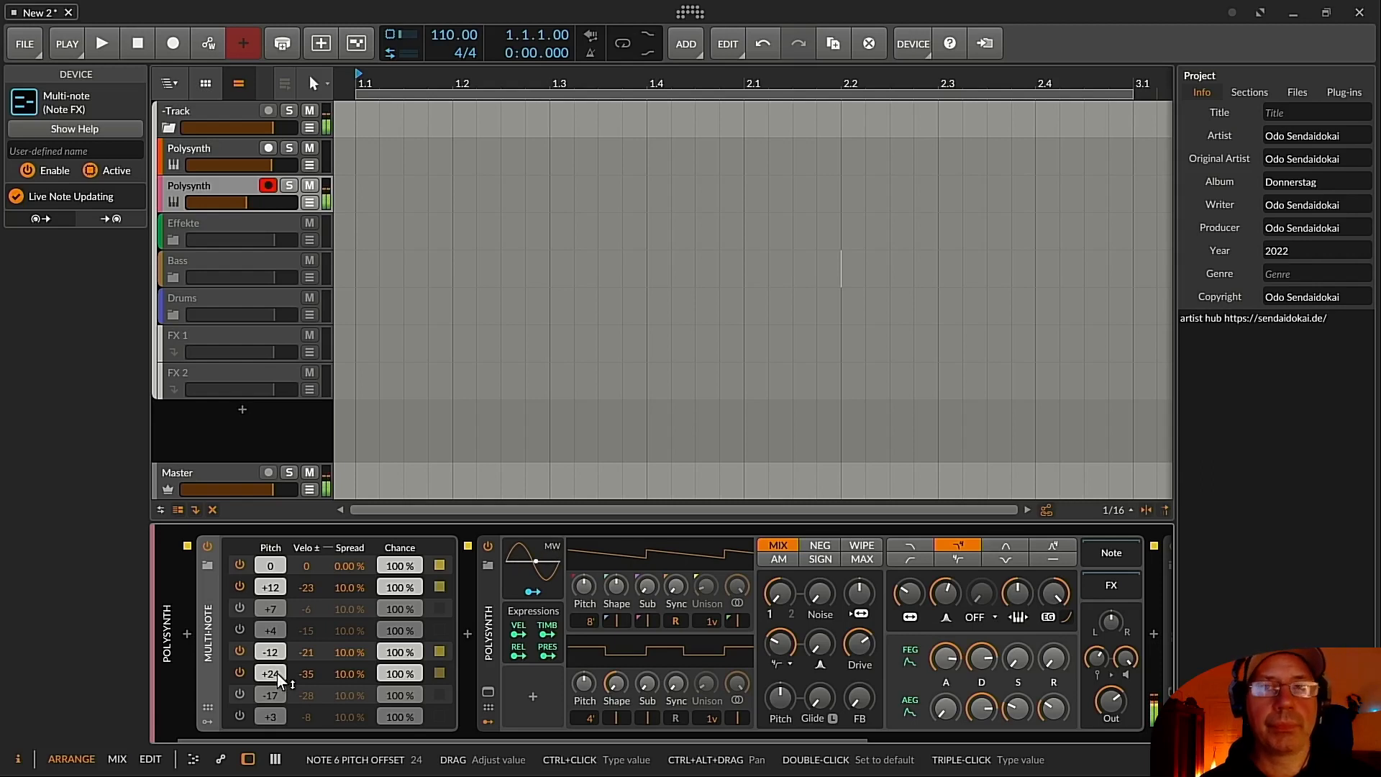
{"action": "left_click_drag", "start_coordinate": [309, 670], "coordinate": [308, 682]}
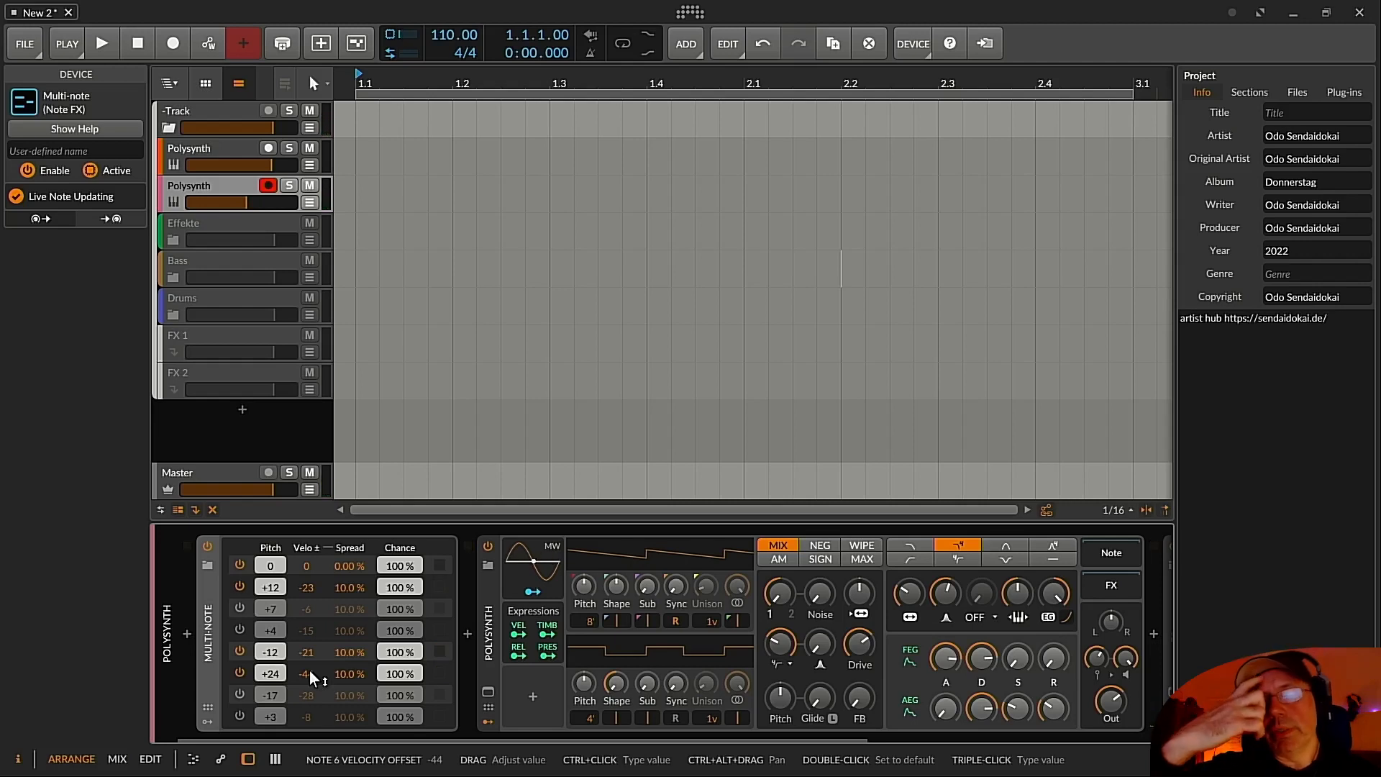
Compare the sound with Multi-note bypassed, and reduce its active notes to 0 and -12 by disabling +12.
{"action": "left_click", "coordinate": [207, 547]}
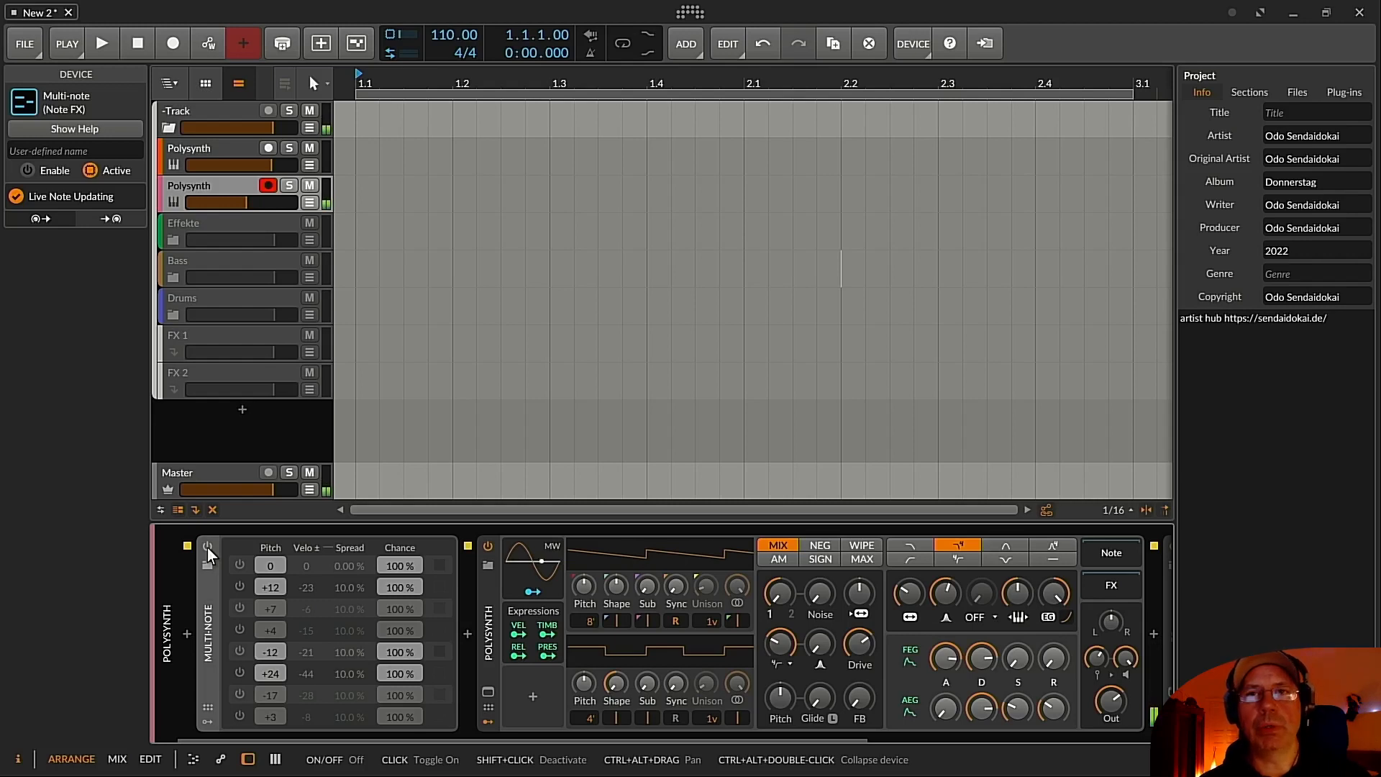
{"action": "left_click", "coordinate": [207, 548]}
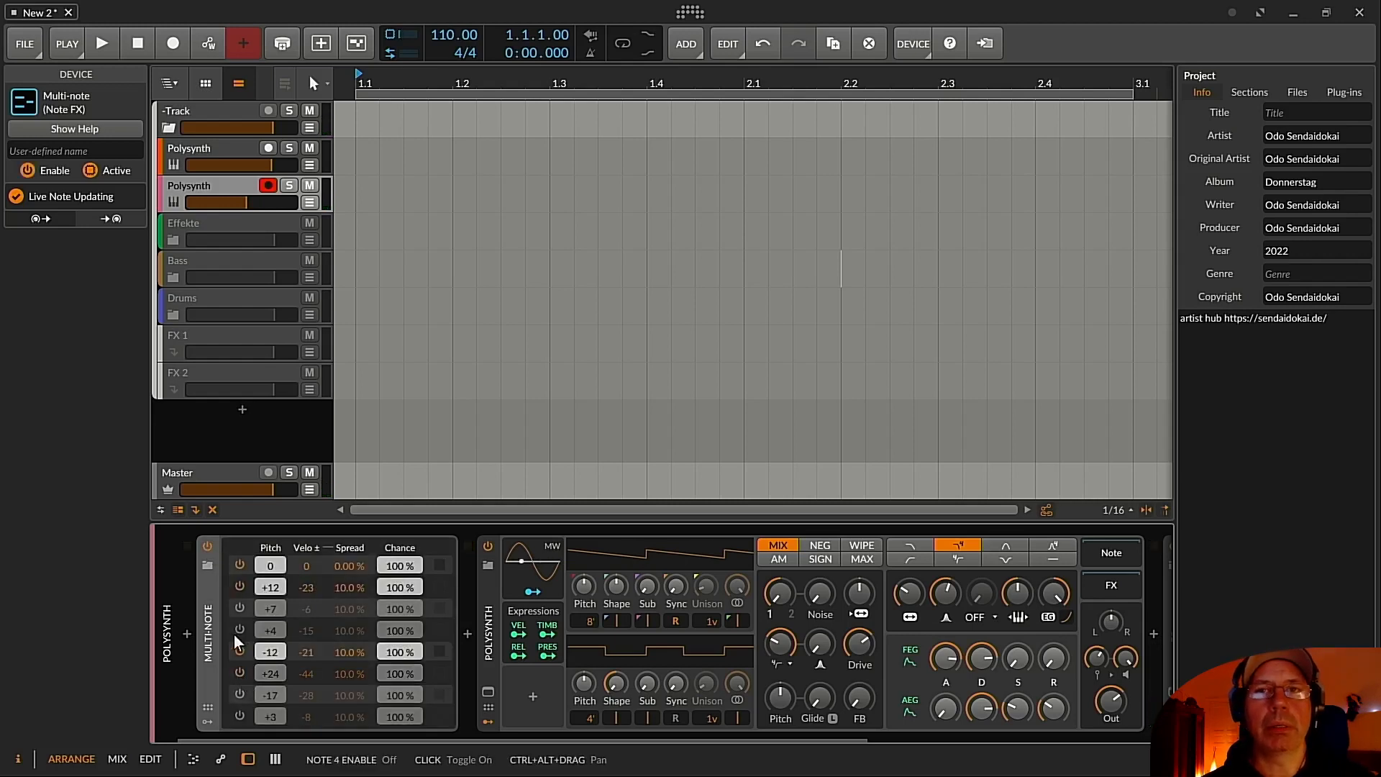
{"action": "left_click", "coordinate": [239, 650]}
{"action": "left_click", "coordinate": [239, 585]}
{"action": "left_click", "coordinate": [237, 652]}
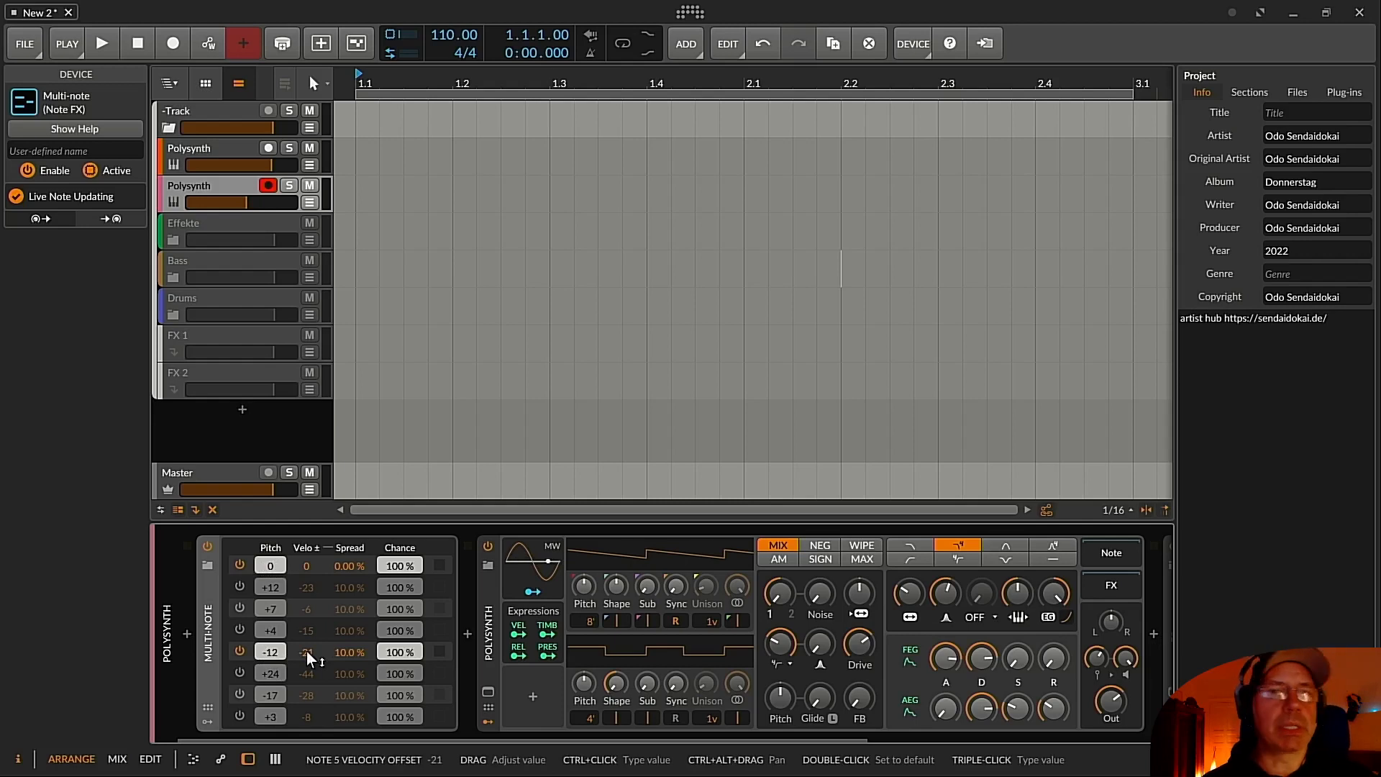
Bypass and re-enable Multi-note for another comparison, and switch off its +12 note again.
{"action": "left_click", "coordinate": [207, 545]}
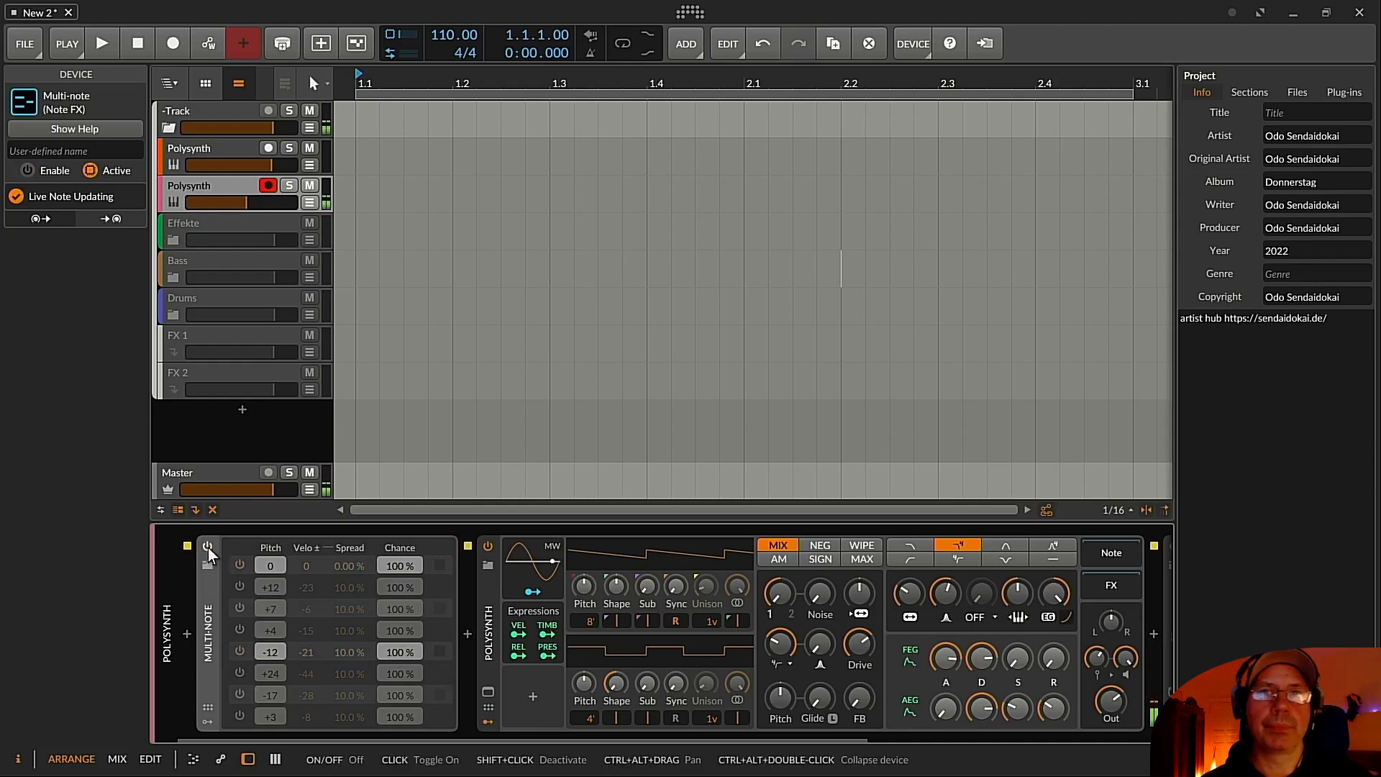
{"action": "left_click", "coordinate": [208, 546]}
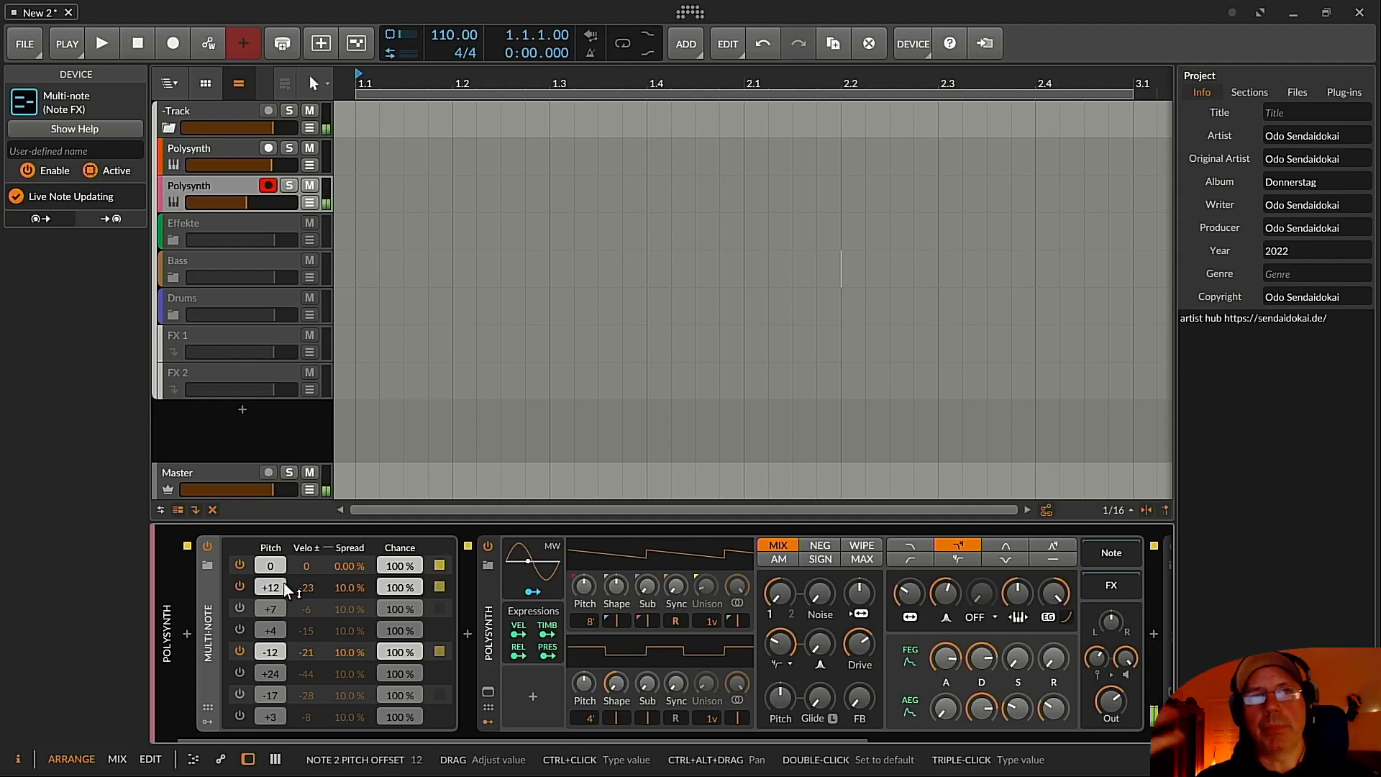
{"action": "left_click", "coordinate": [240, 584]}
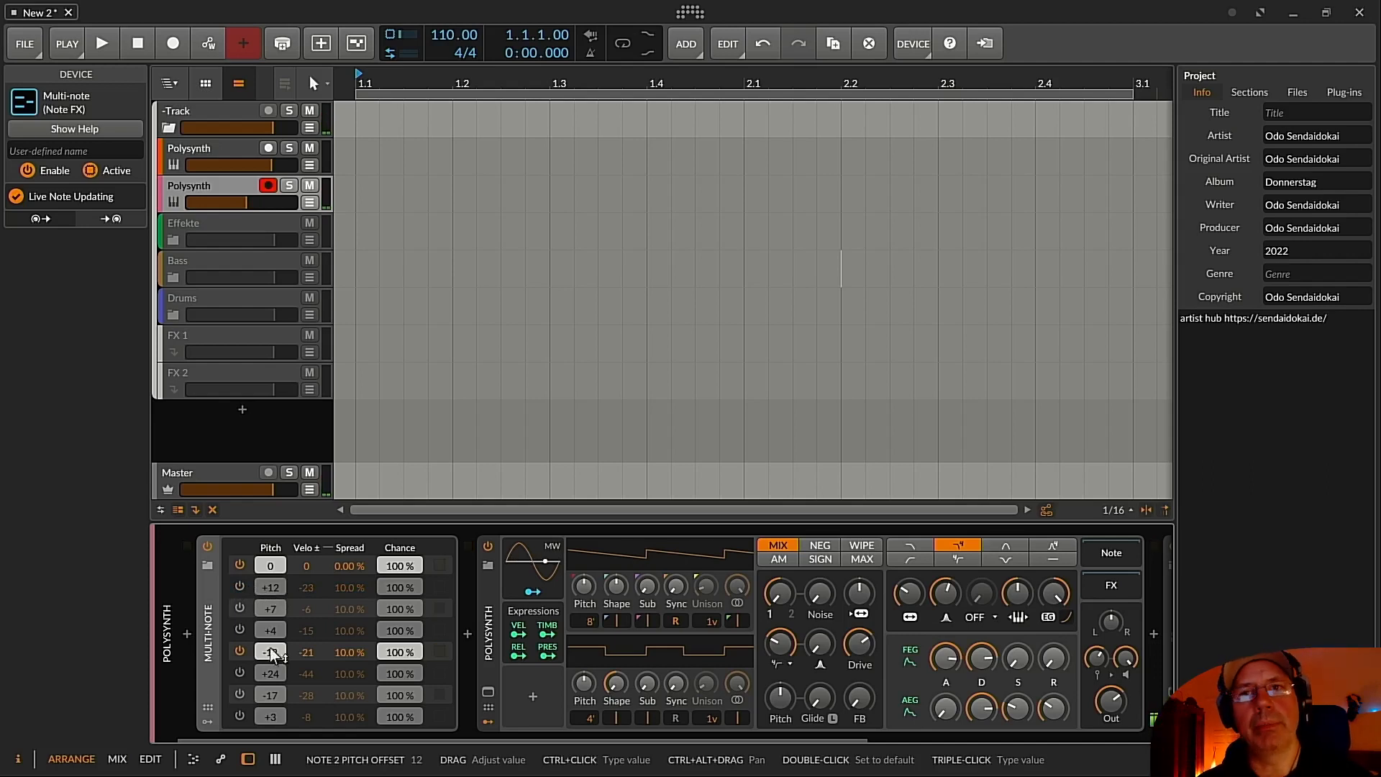
Try Multi-note's +24 note with its velocity offset lowered to -48, and switch that note off again.
{"action": "left_click", "coordinate": [248, 673]}
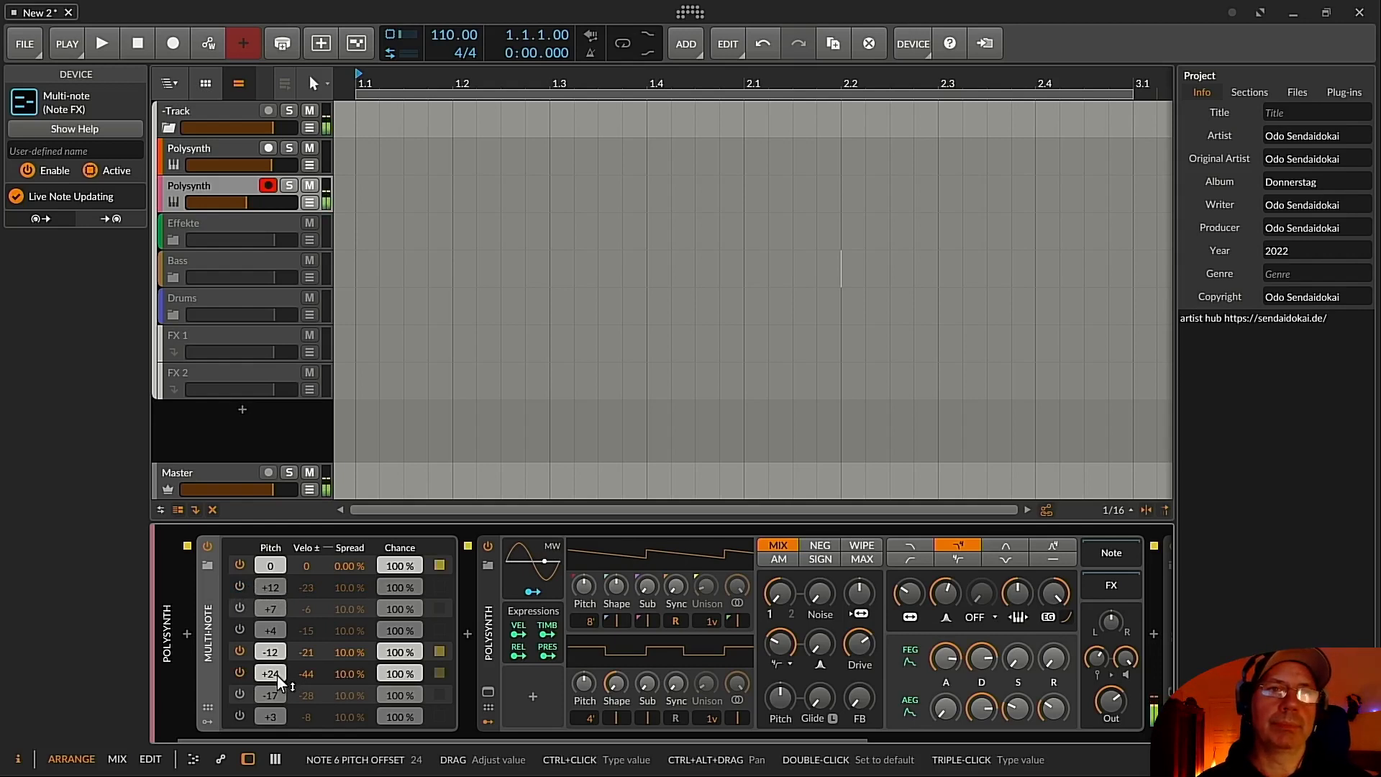
{"action": "left_click_drag", "start_coordinate": [307, 675], "coordinate": [307, 681]}
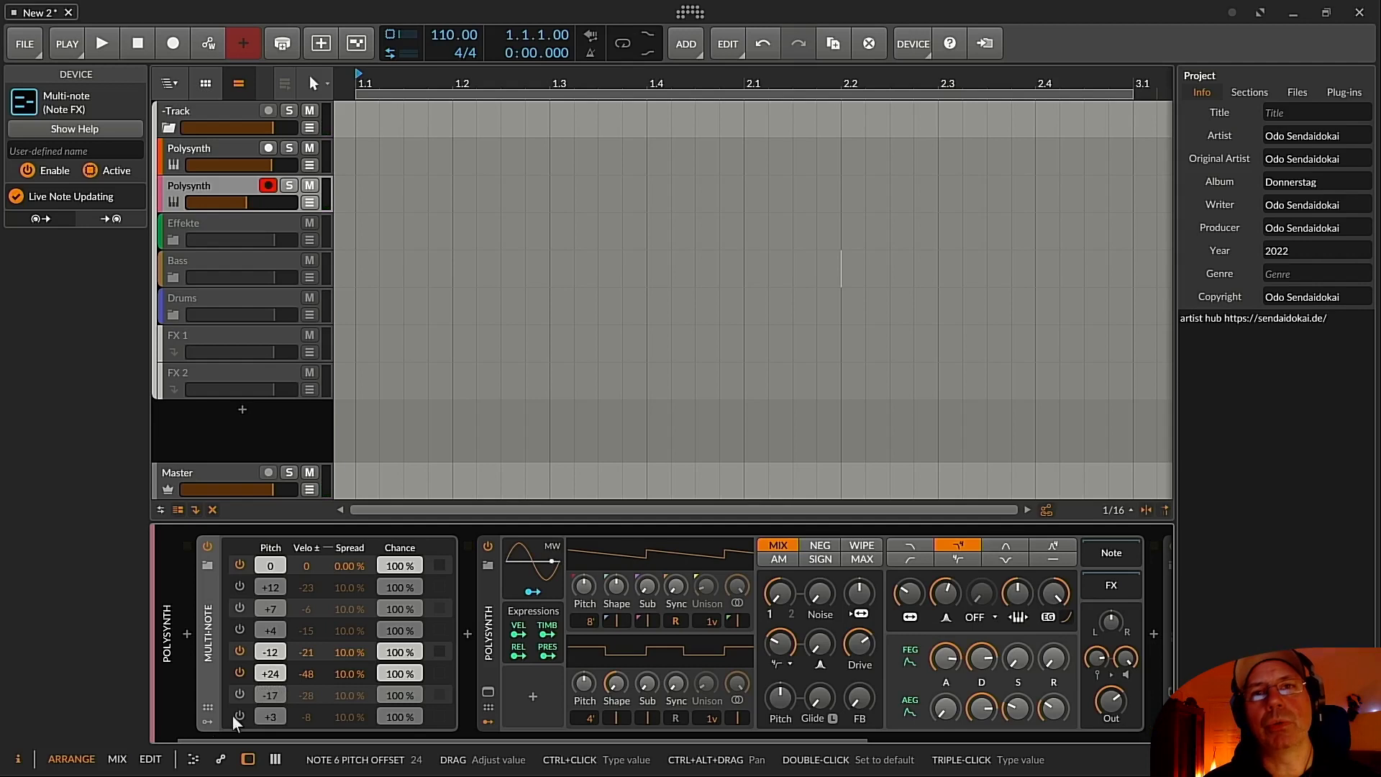
{"action": "left_click", "coordinate": [209, 721]}
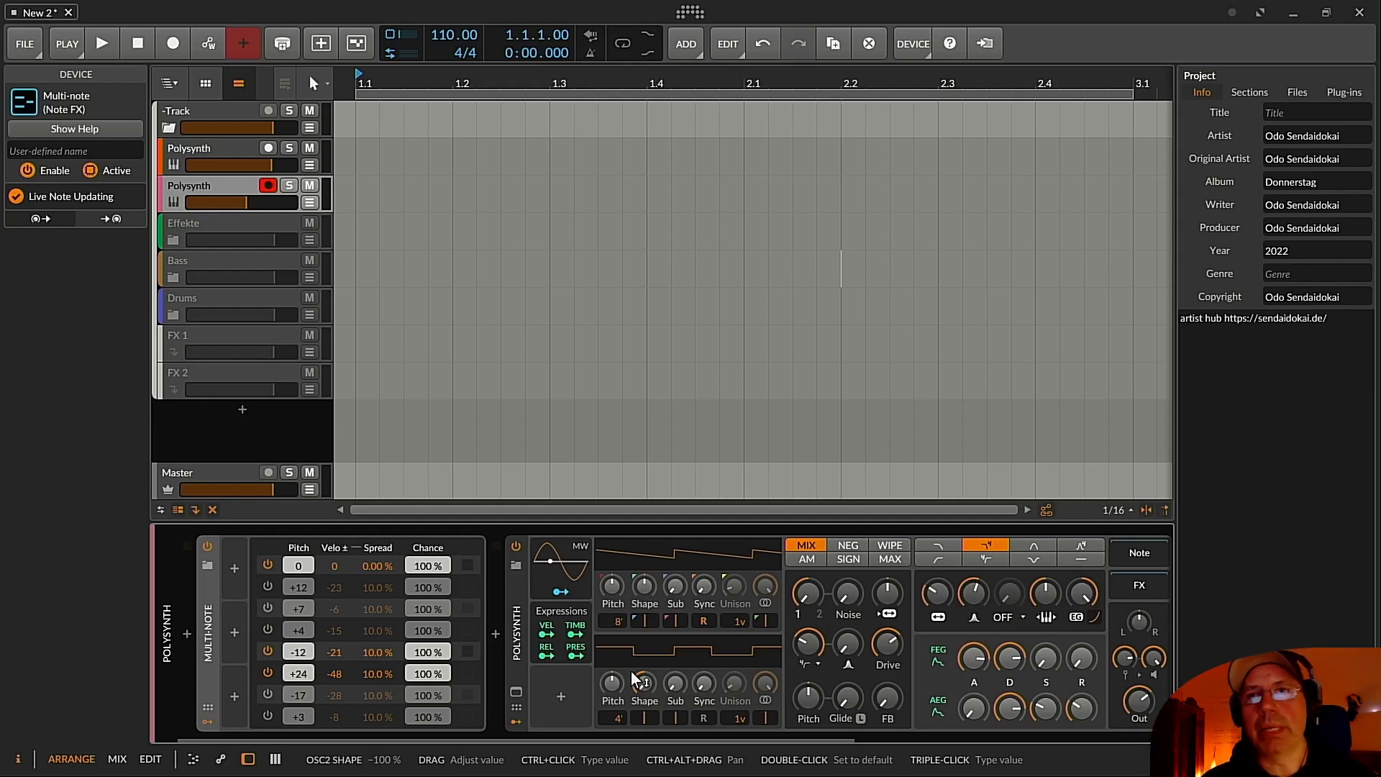
{"action": "left_click", "coordinate": [209, 721]}
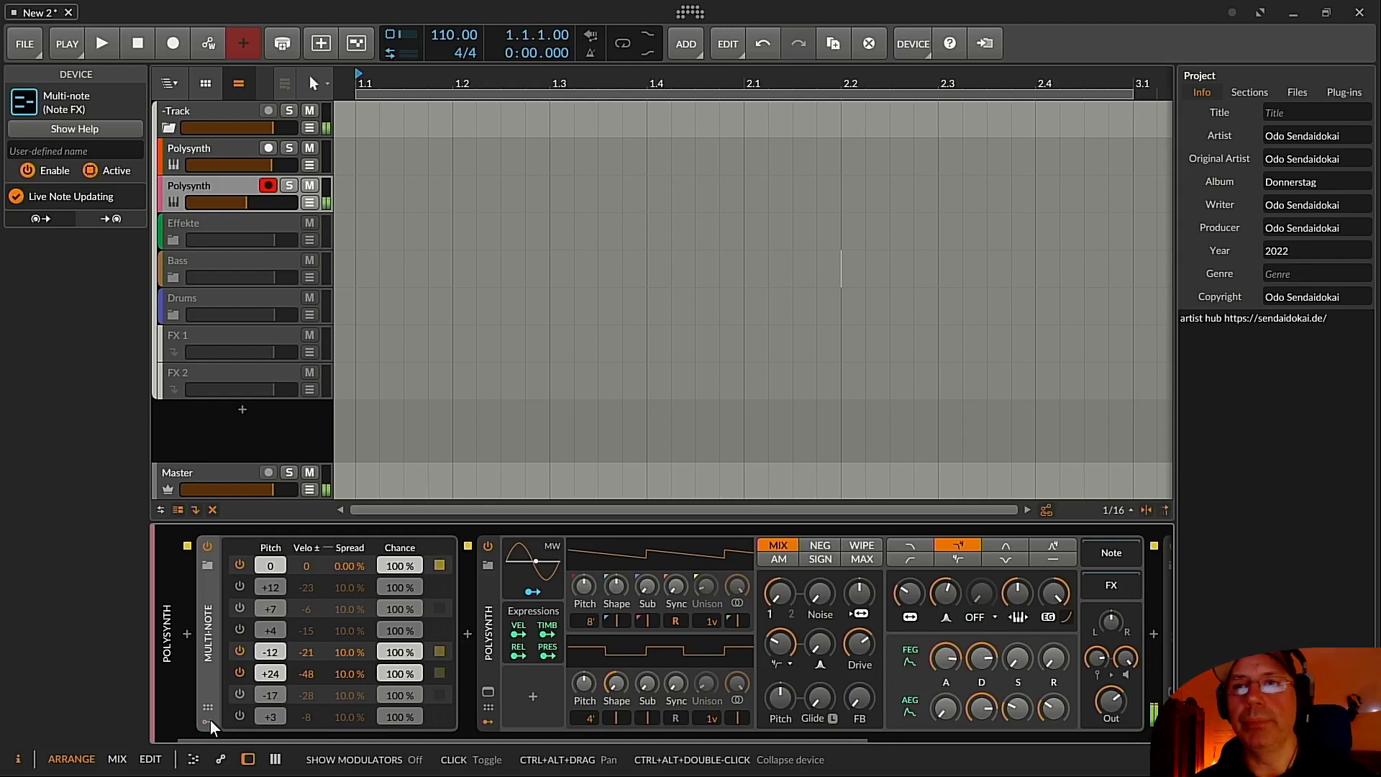
{"action": "left_click", "coordinate": [240, 673]}
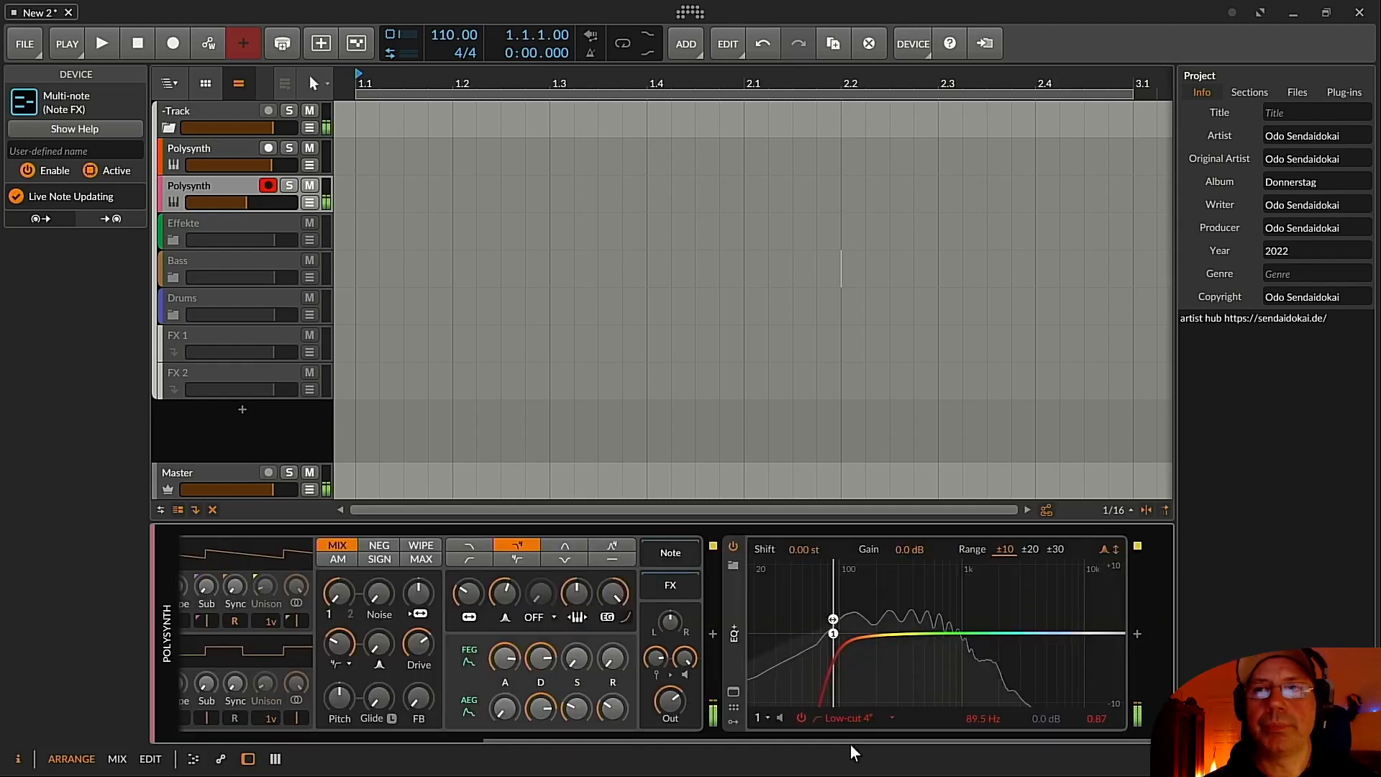
Collapse the EQ+ device and insert Bitwig's Delay-1 after it in the new Polysynth's chain.
{"action": "left_click", "coordinate": [727, 627]}
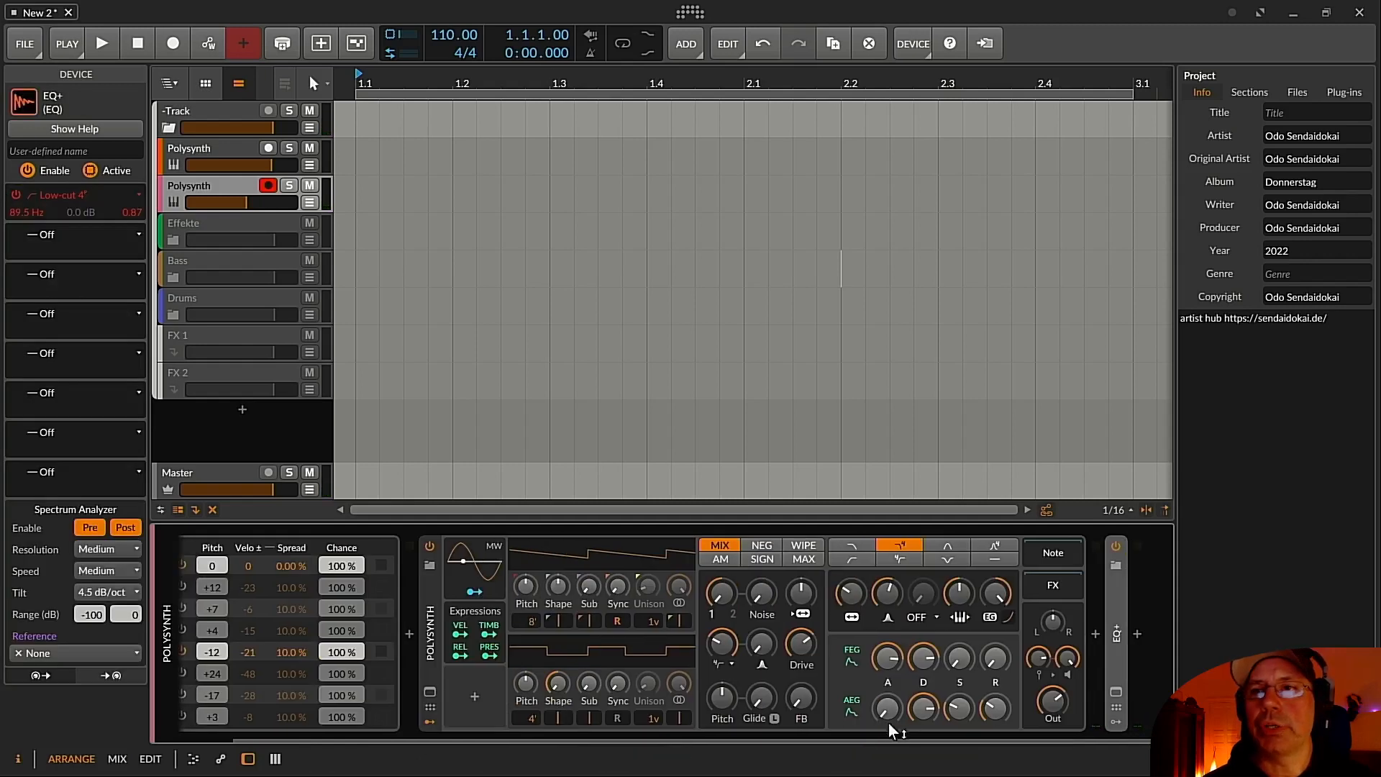
{"action": "left_click", "coordinate": [1137, 634]}
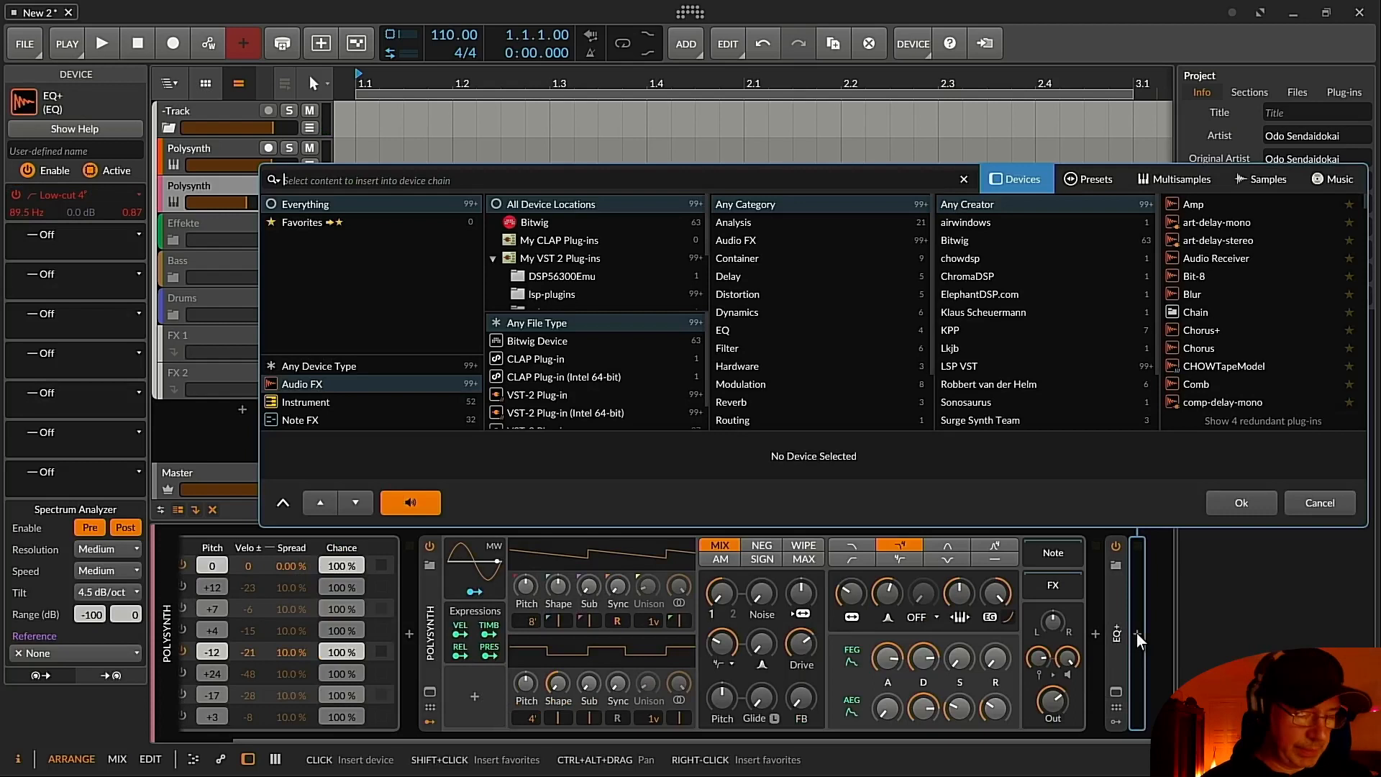
{"action": "type", "text": "del"}
{"action": "key", "text": "Down"}
{"action": "key", "text": "Down"}
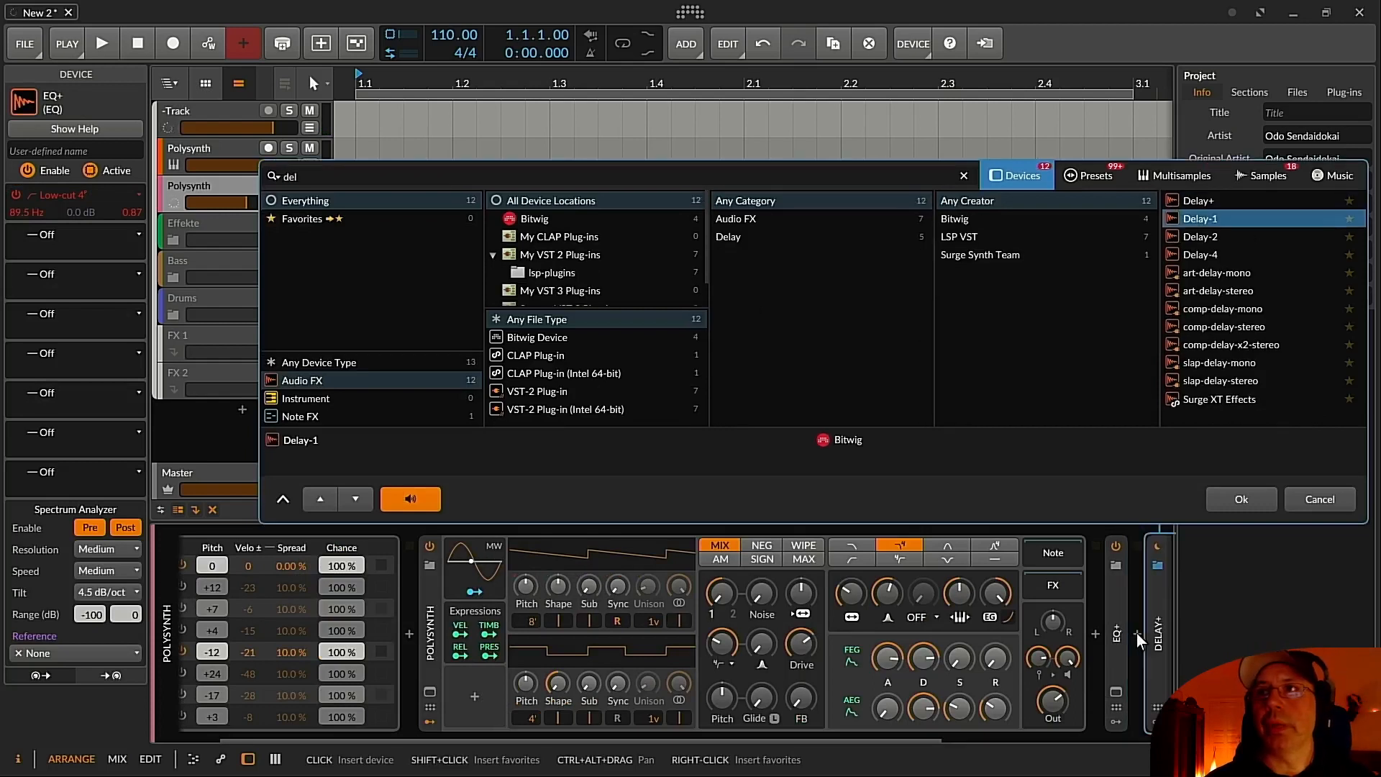
{"action": "key", "text": "Return"}
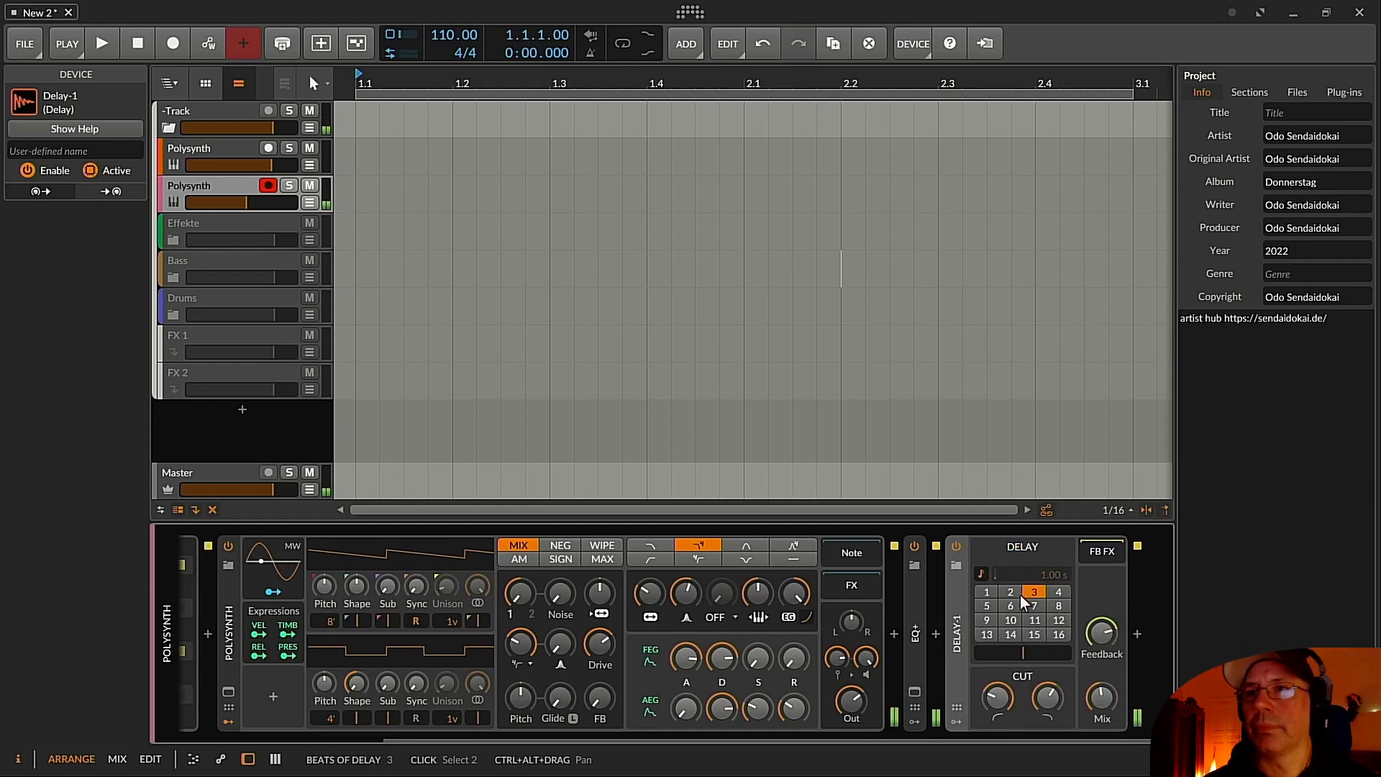
Set Delay-1's beats of delay to 5 and enable Multi-note's +12 note.
{"action": "left_click", "coordinate": [988, 604]}
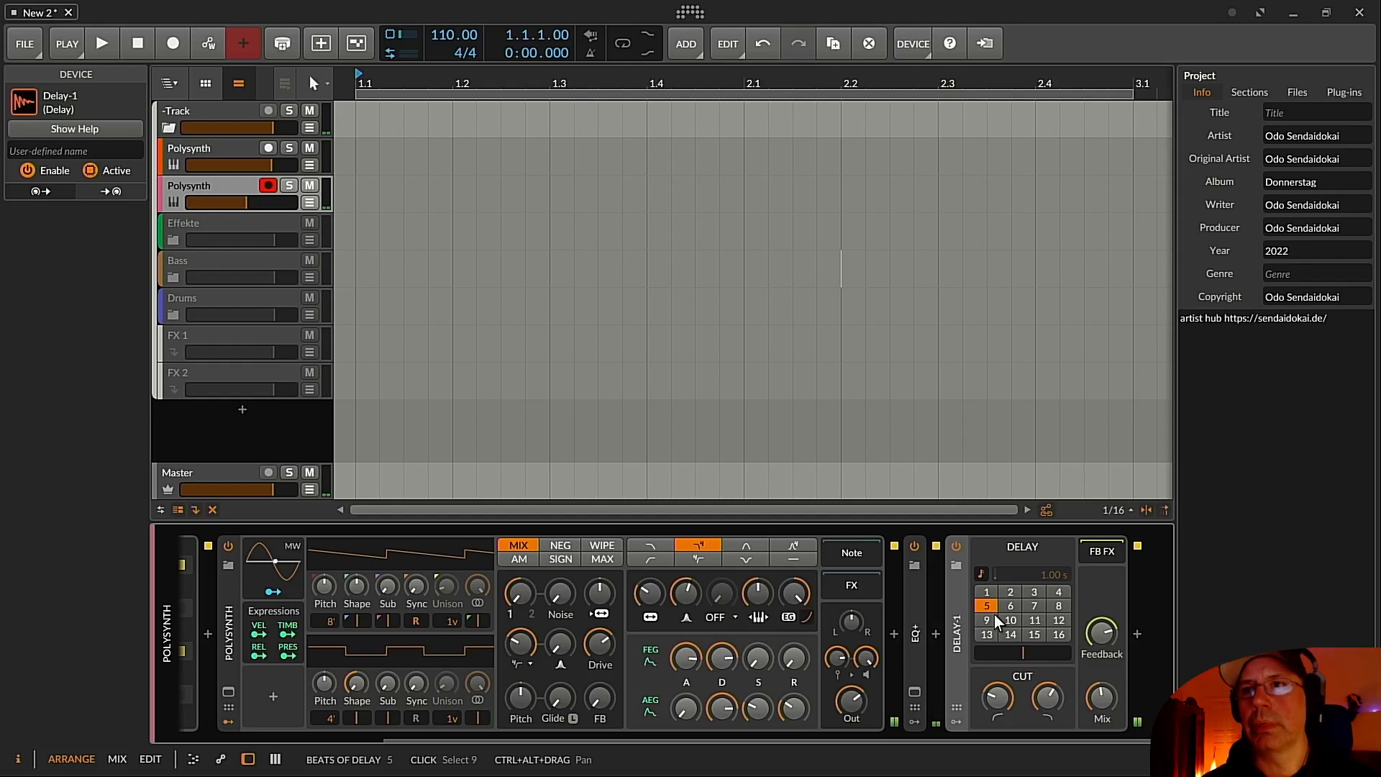
{"action": "left_click_drag", "start_coordinate": [954, 740], "coordinate": [453, 714]}
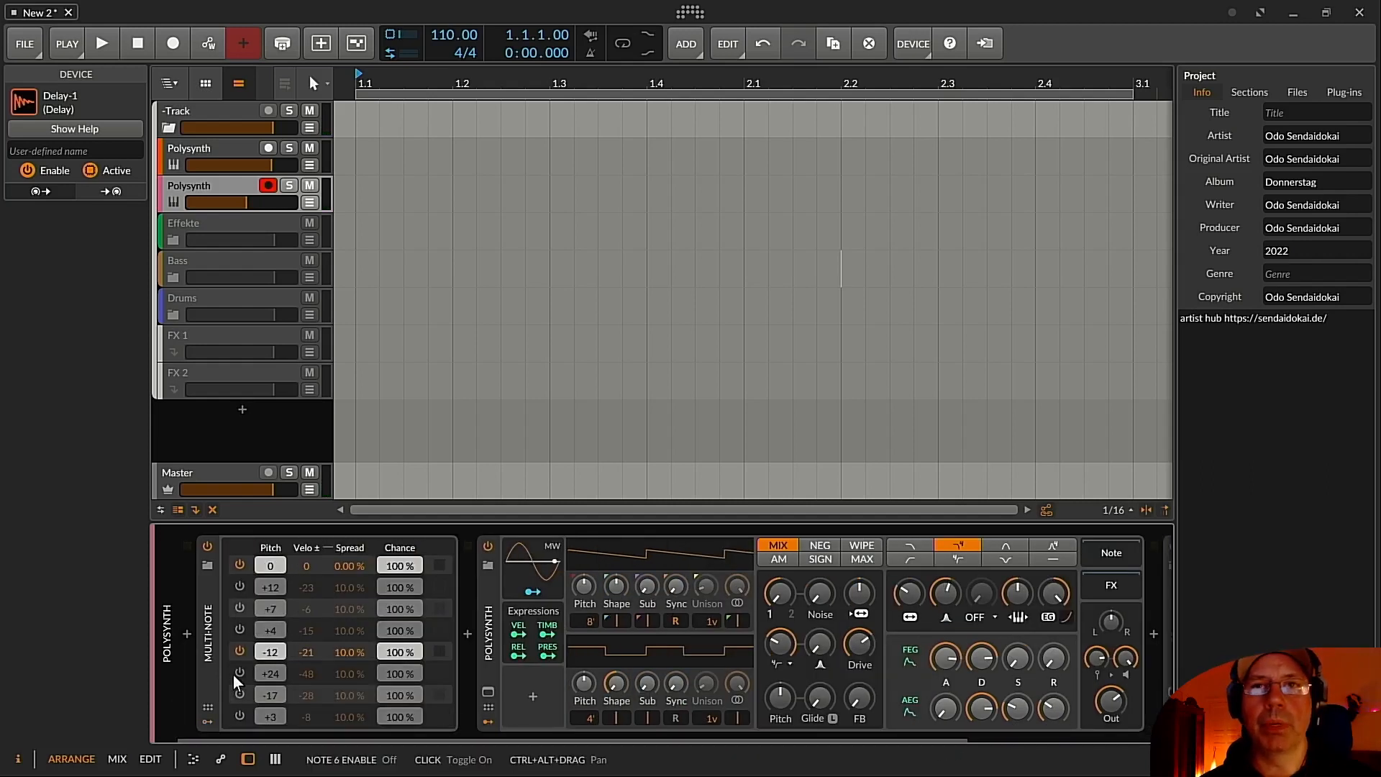
{"action": "left_click", "coordinate": [240, 586]}
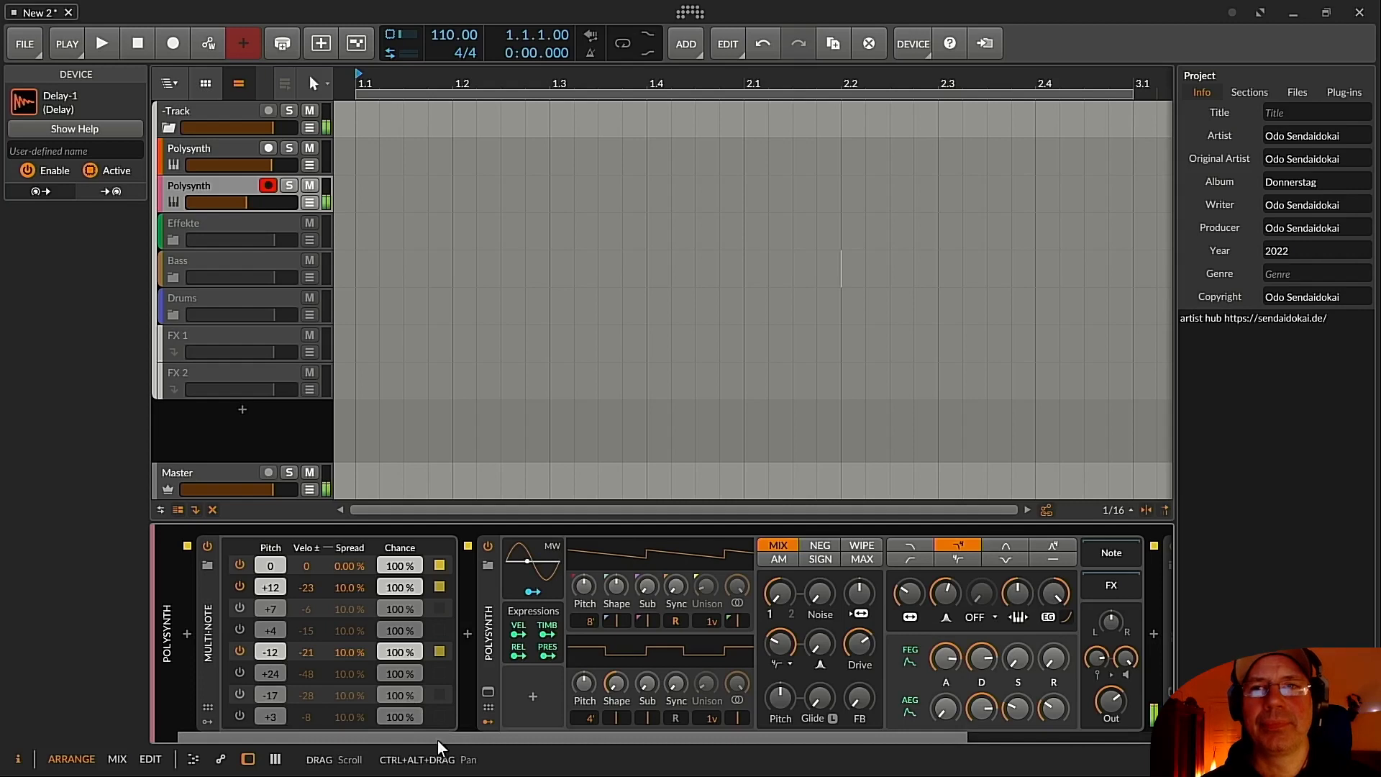
Insert the Bitwig Reverb after Delay-1 and set its reverb time to 2.99 s.
{"action": "scroll", "coordinate": [437, 740], "scroll_direction": "right", "scroll_amount": 3}
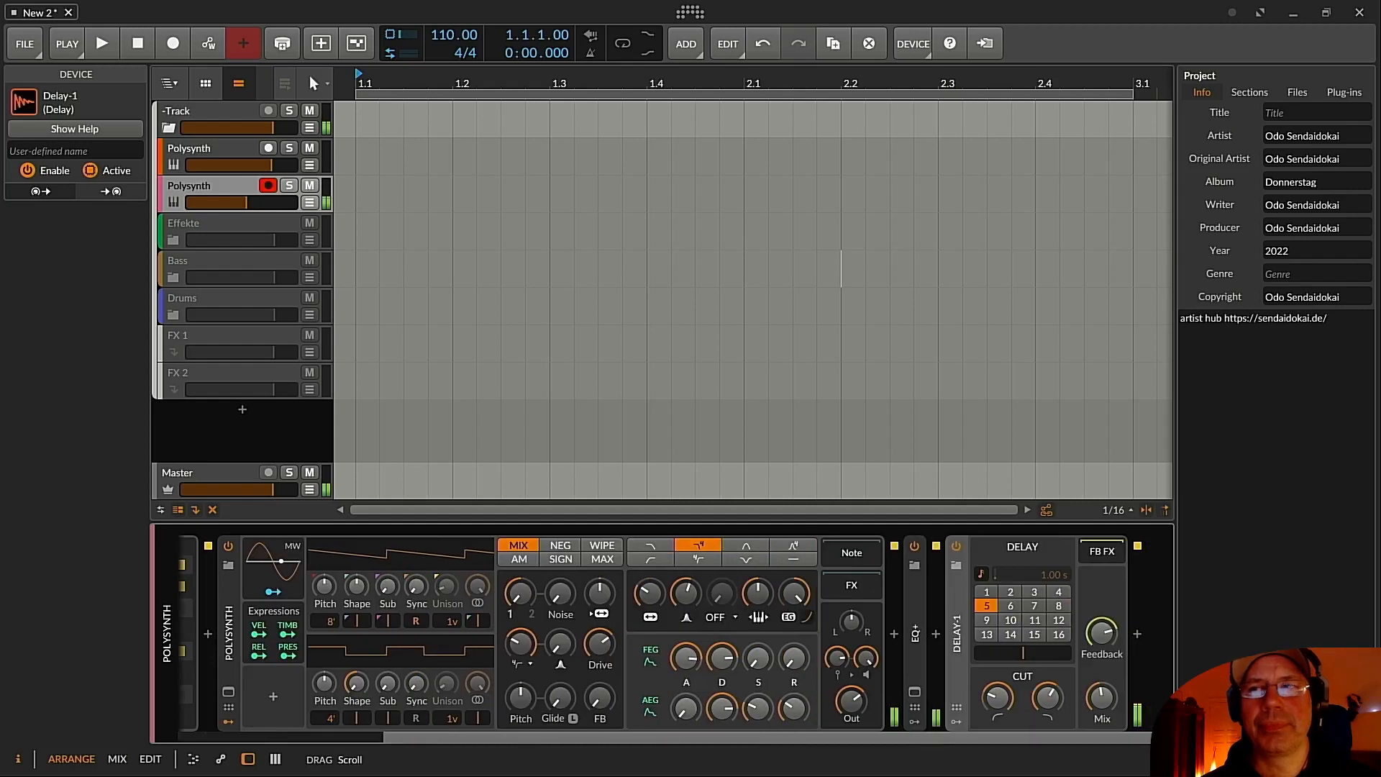
{"action": "left_click", "coordinate": [1136, 636]}
{"action": "type", "text": "reverb"}
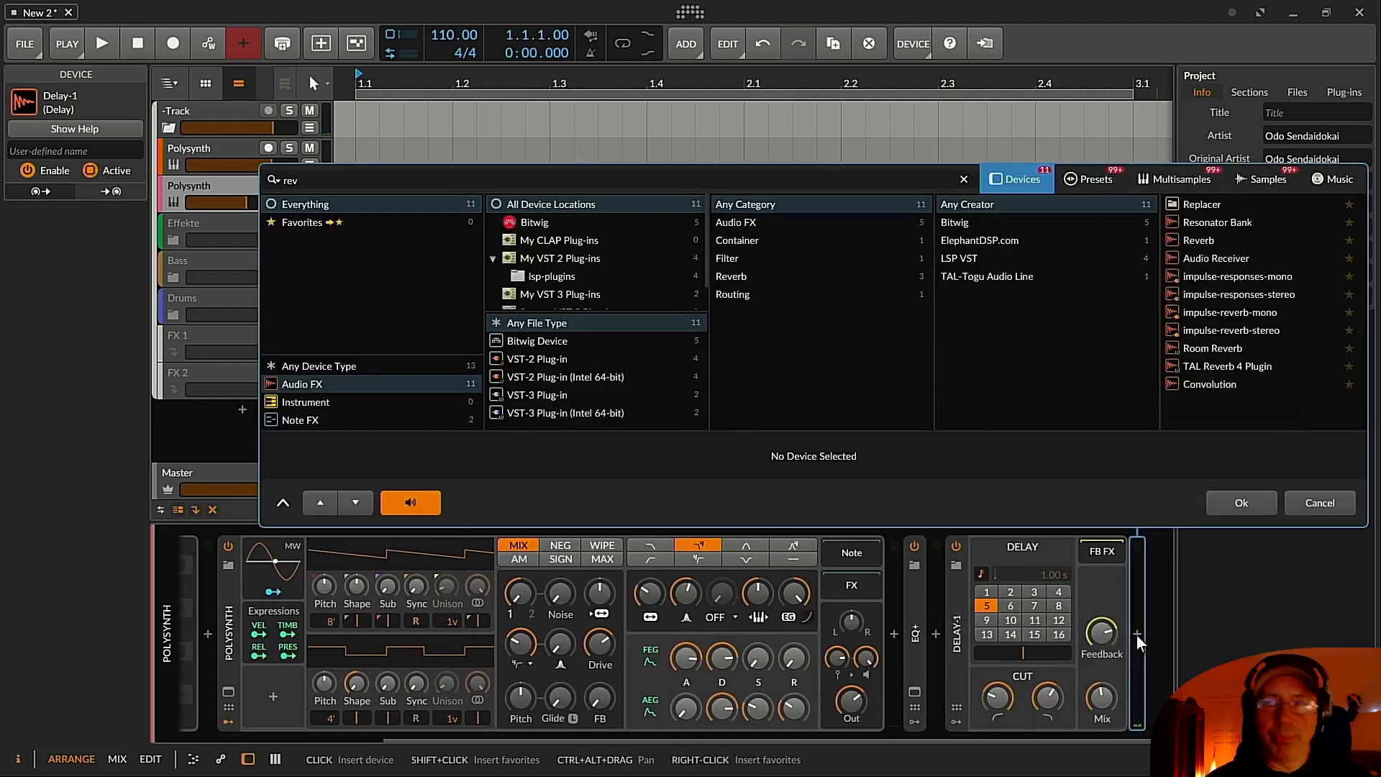
{"action": "key", "text": "Down"}
{"action": "key", "text": "Return"}
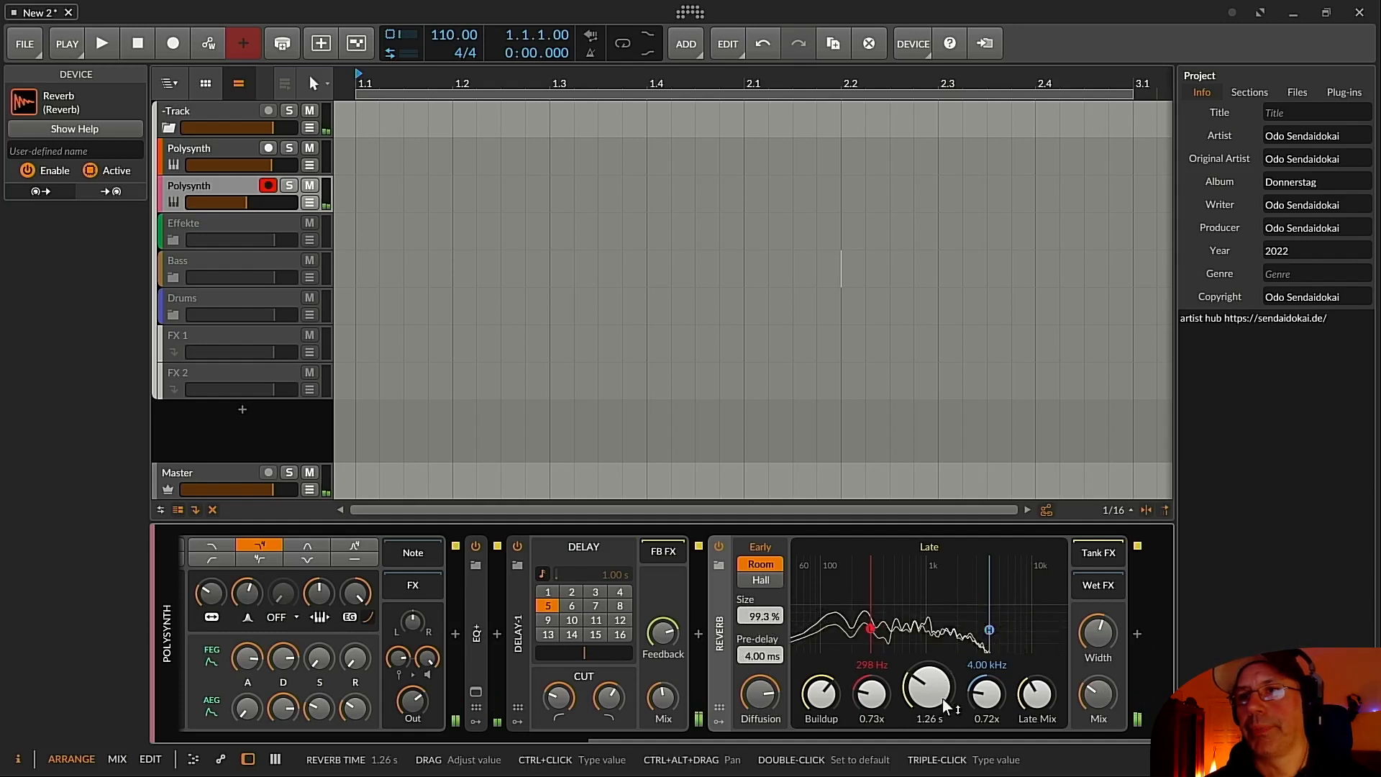
{"action": "left_click_drag", "start_coordinate": [934, 700], "coordinate": [934, 671]}
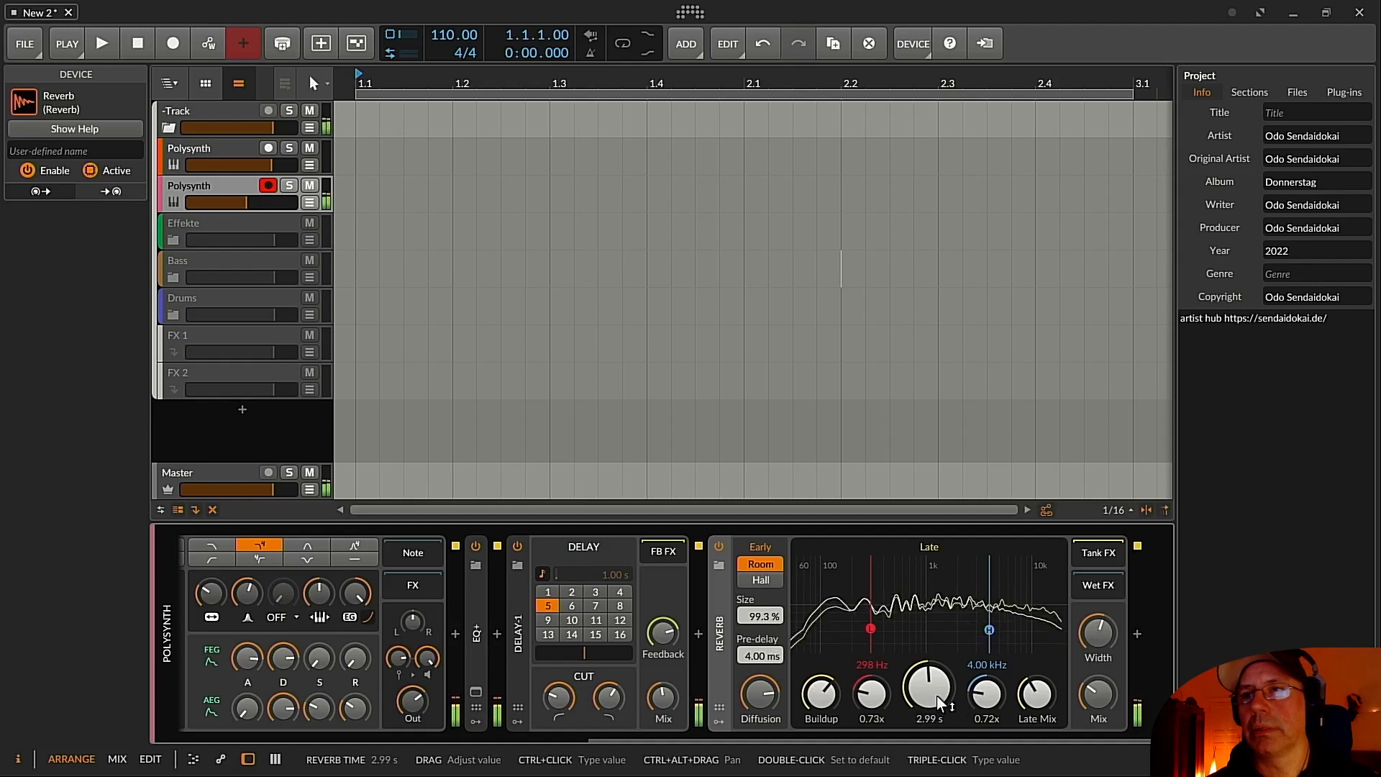
Raise the Reverb's Late Mix to about 61% and lower the first small control between the Polysynth's pan and output.
{"action": "left_click_drag", "start_coordinate": [1036, 693], "coordinate": [1036, 677]}
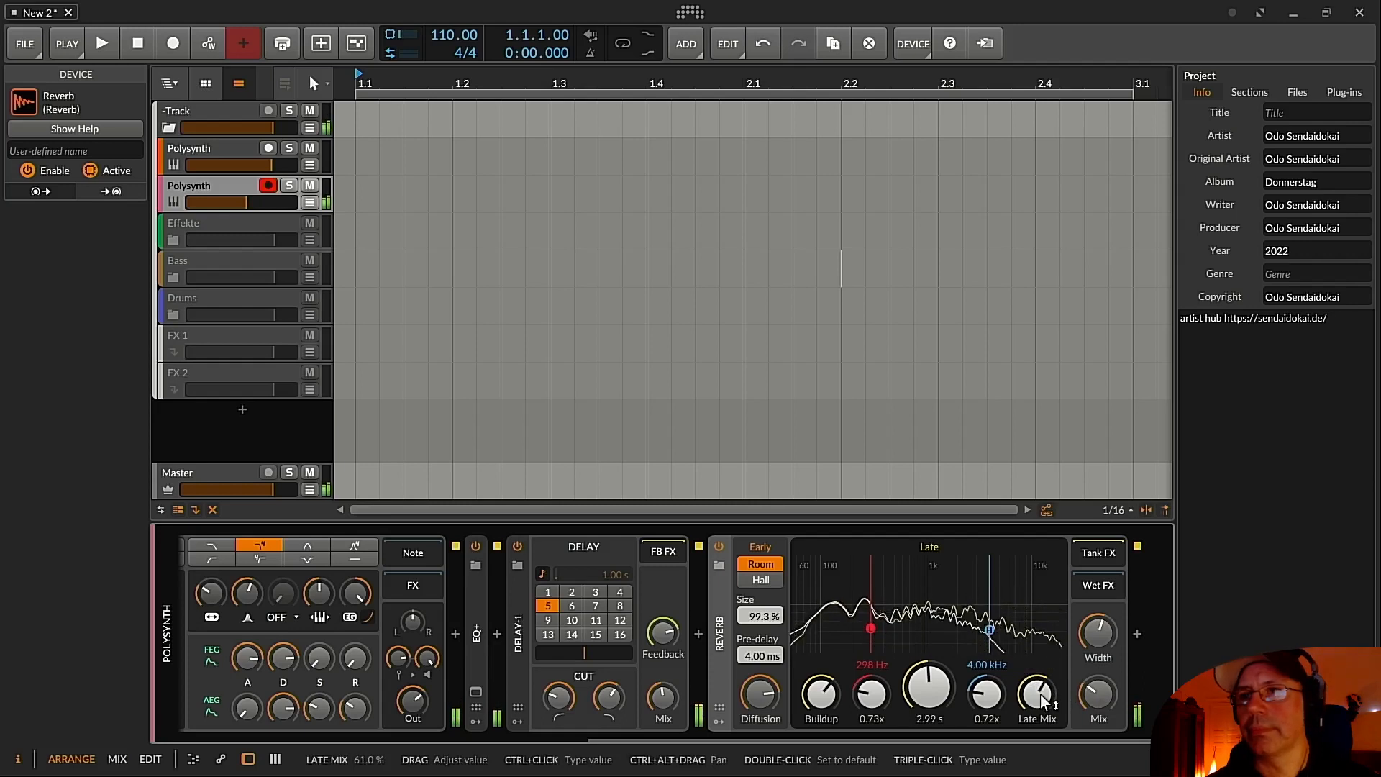
{"action": "left_click_drag", "start_coordinate": [1040, 695], "coordinate": [1037, 702]}
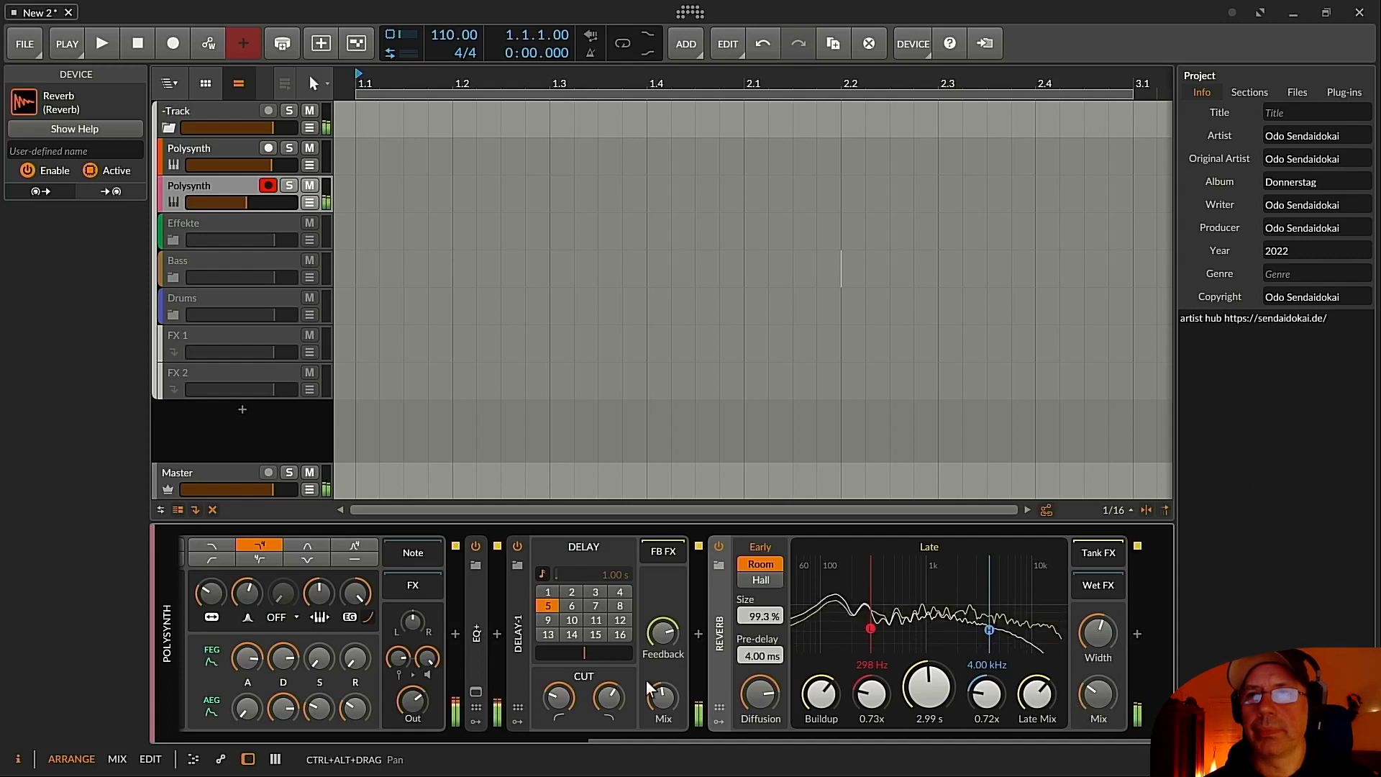
{"action": "left_click_drag", "start_coordinate": [398, 660], "coordinate": [398, 687]}
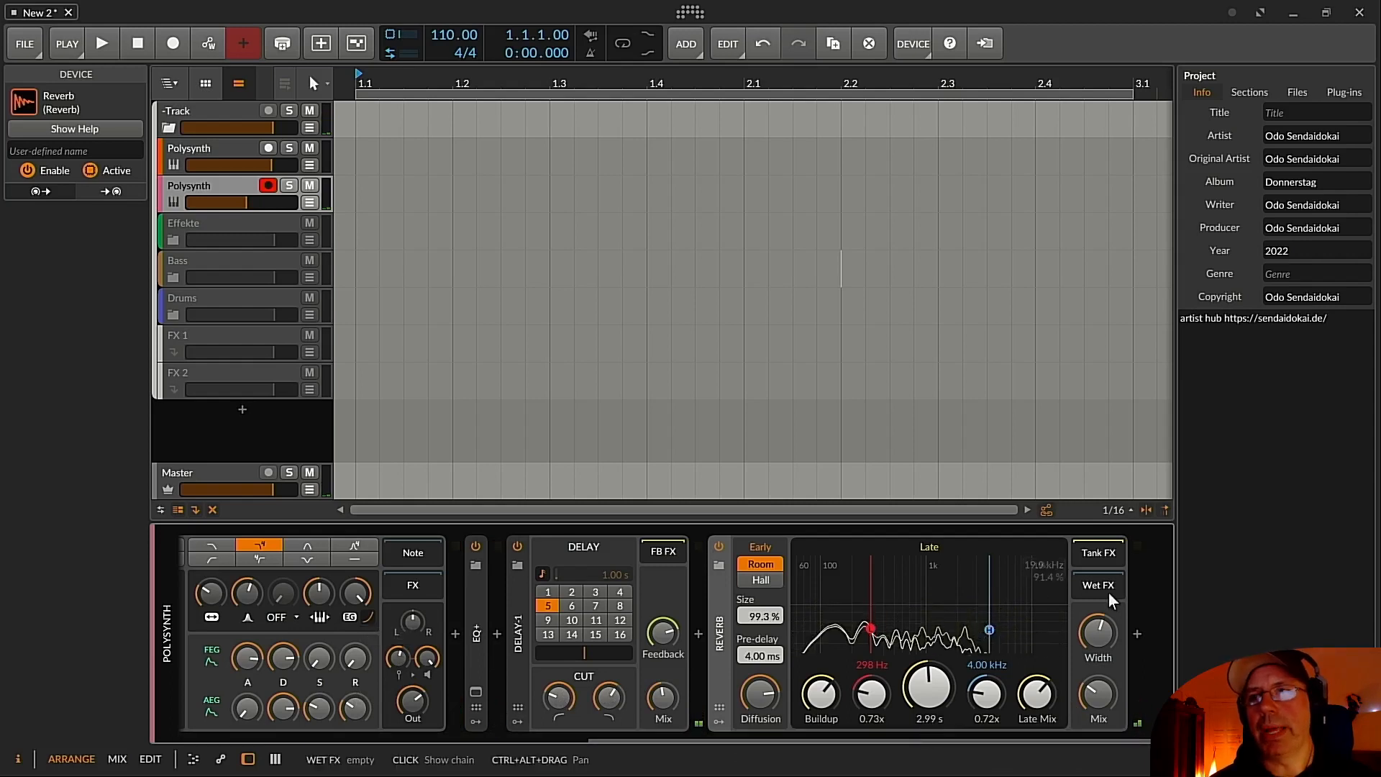
Insert an EQ-2 into the Reverb's Wet FX chain and set its high band to Low-pass (2-pole).
{"action": "scroll", "coordinate": [907, 740], "scroll_direction": "right", "scroll_amount": 1}
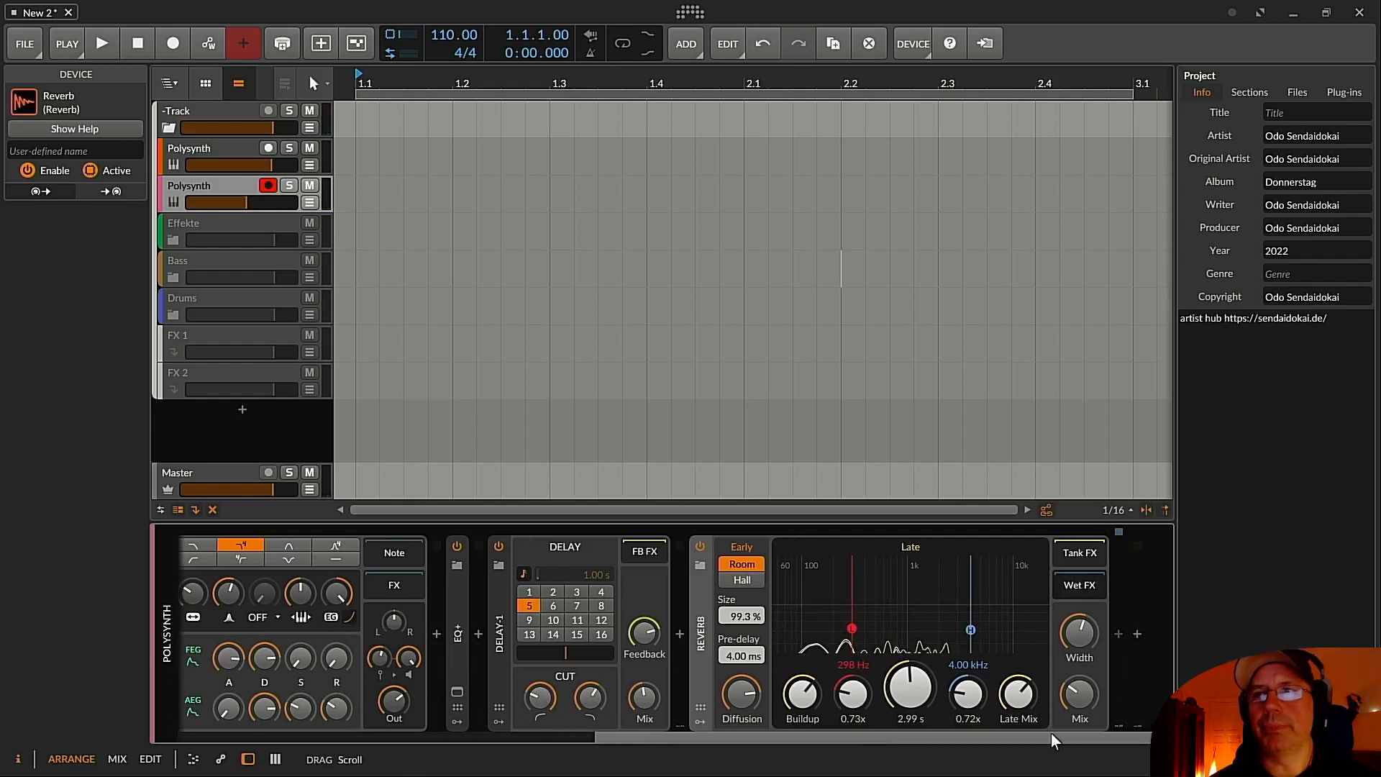
{"action": "left_click", "coordinate": [1119, 633]}
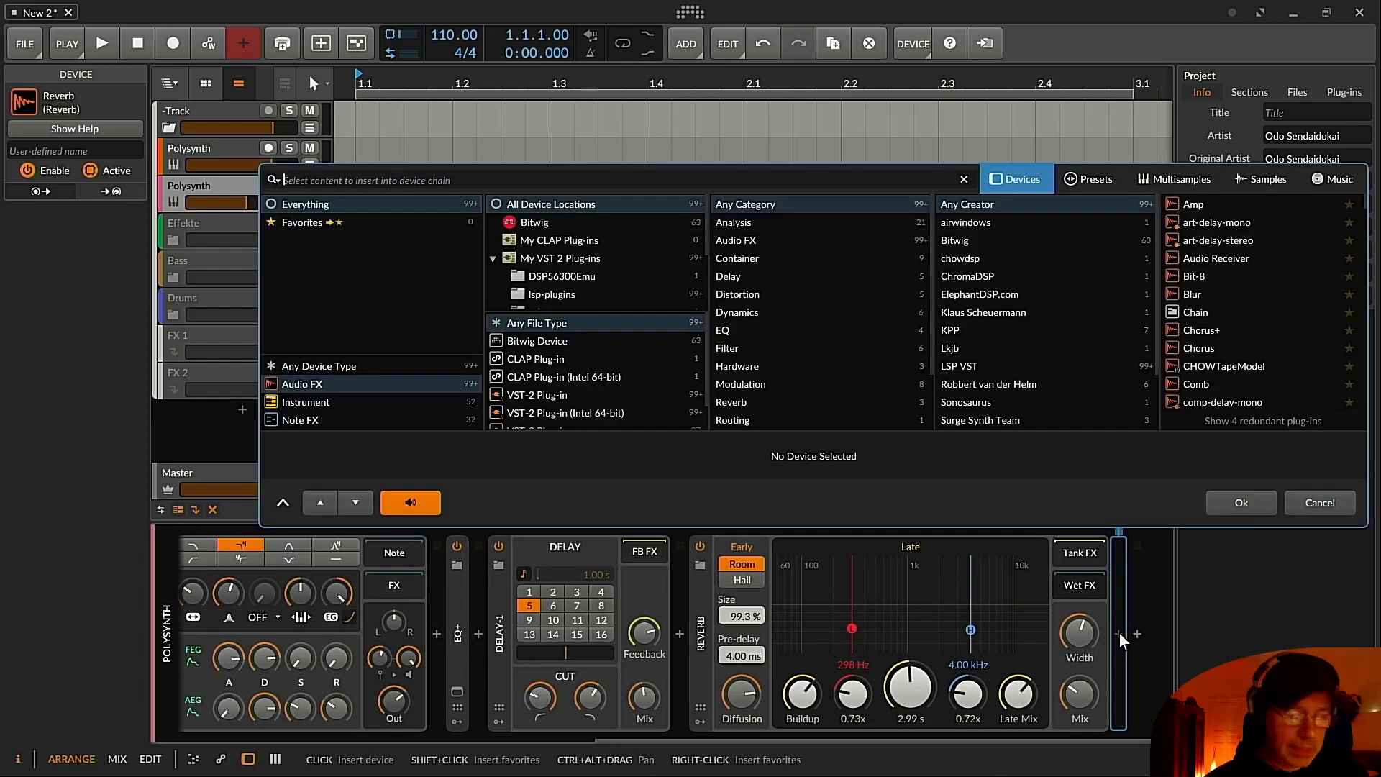
{"action": "type", "text": "eq"}
{"action": "key", "text": "Down"}
{"action": "key", "text": "Return"}
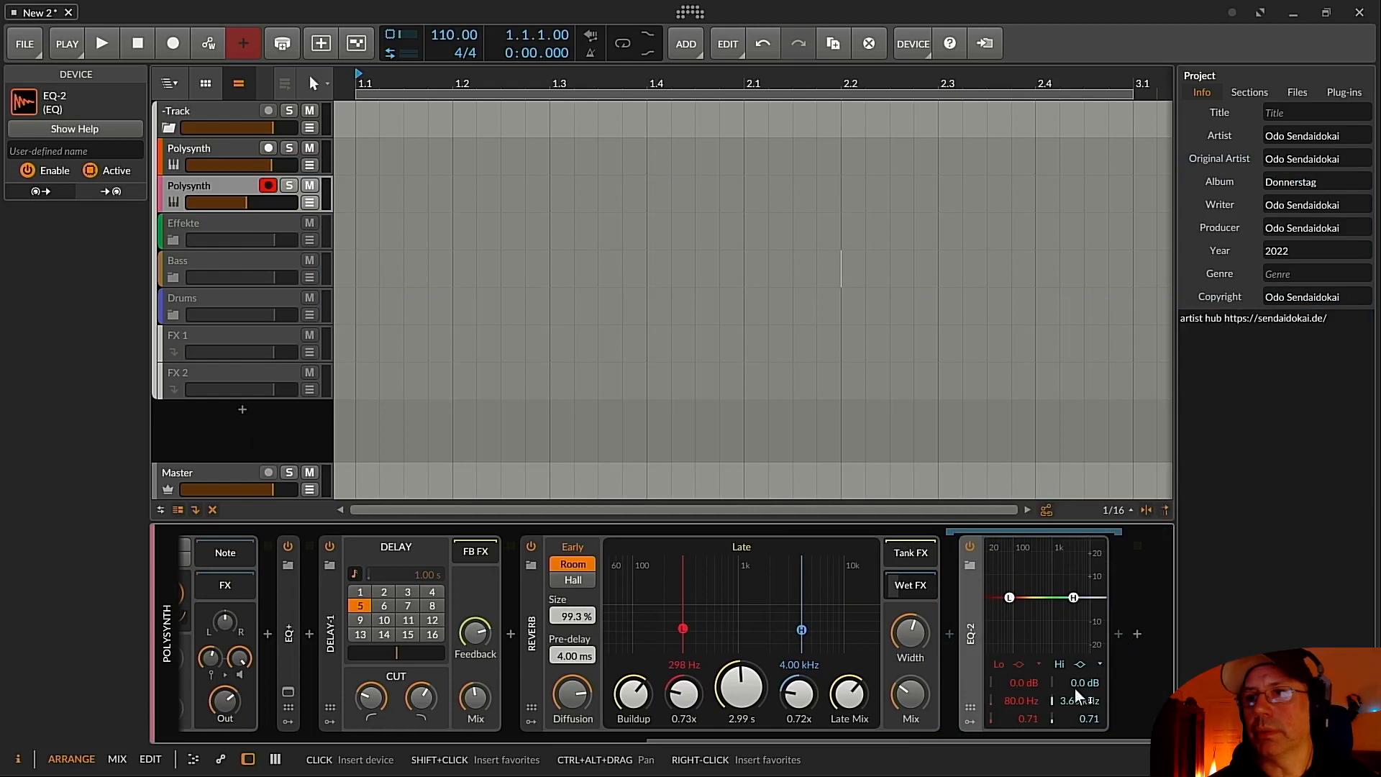
{"action": "left_click", "coordinate": [1086, 663]}
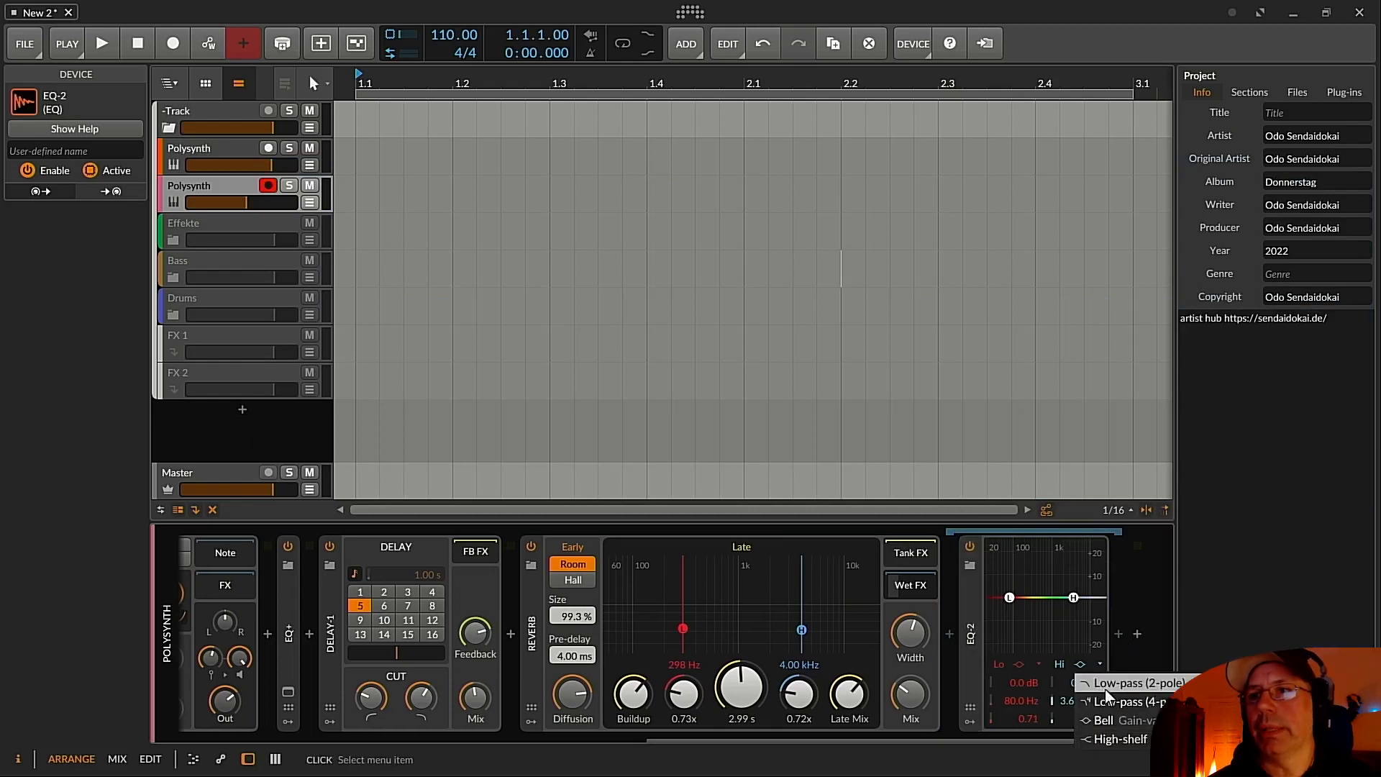
{"action": "left_click", "coordinate": [1111, 685]}
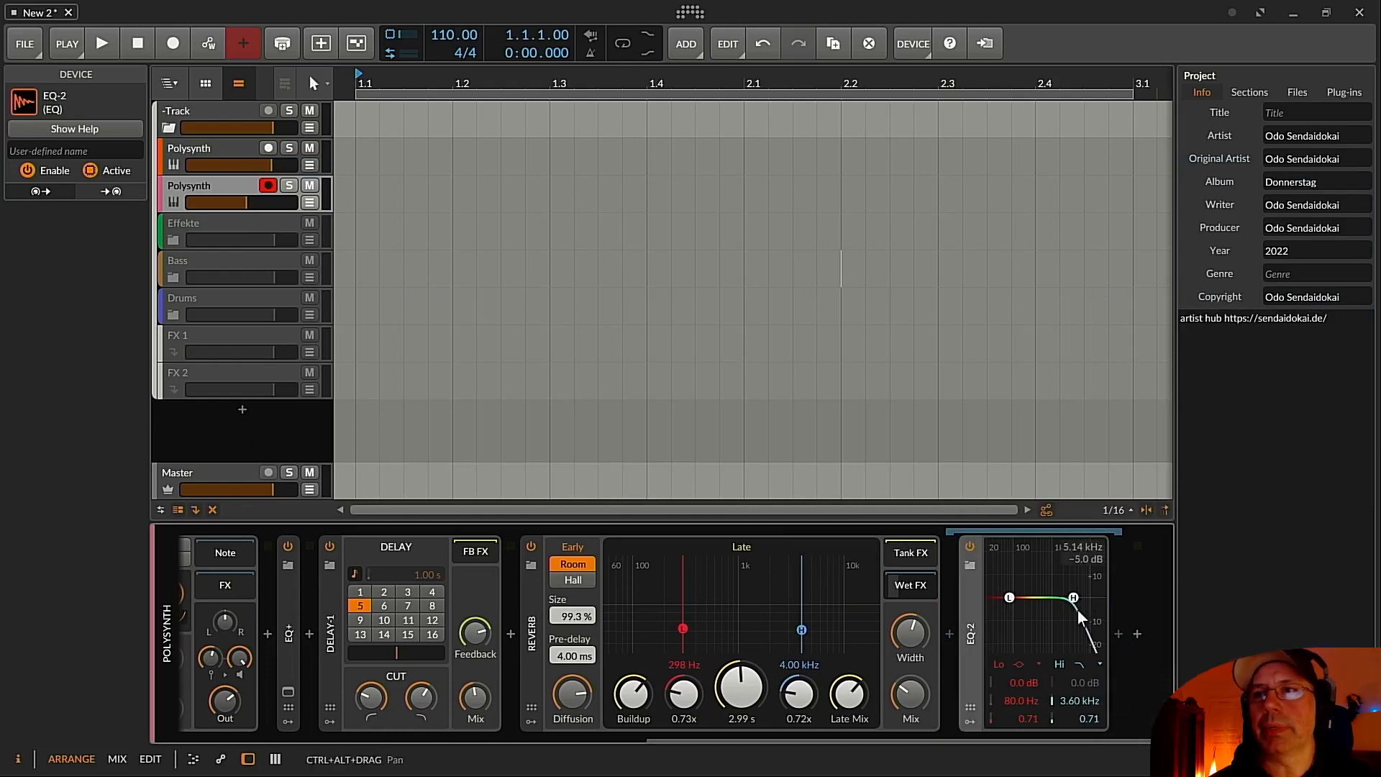
Lower the EQ-2 high band's frequency to 385 Hz, and compare the sound with EQ-2 bypassed.
{"action": "mouse_move", "coordinate": [1079, 702]}
{"action": "left_mouse_down"}
{"action": "mouse_move", "coordinate": [1079, 745]}
{"action": "mouse_move", "coordinate": [1081, 702]}
{"action": "left_mouse_up"}
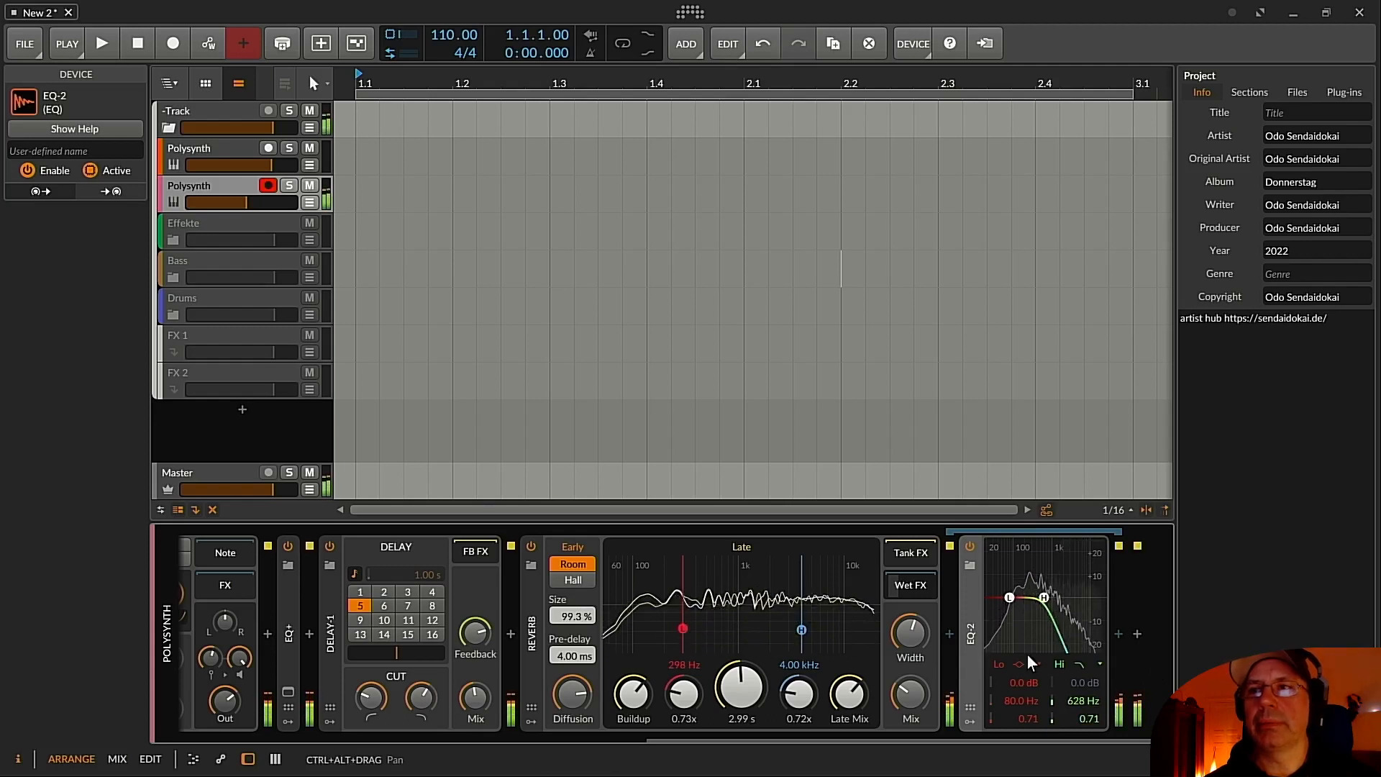
{"action": "left_click_drag", "start_coordinate": [1081, 704], "coordinate": [1080, 732]}
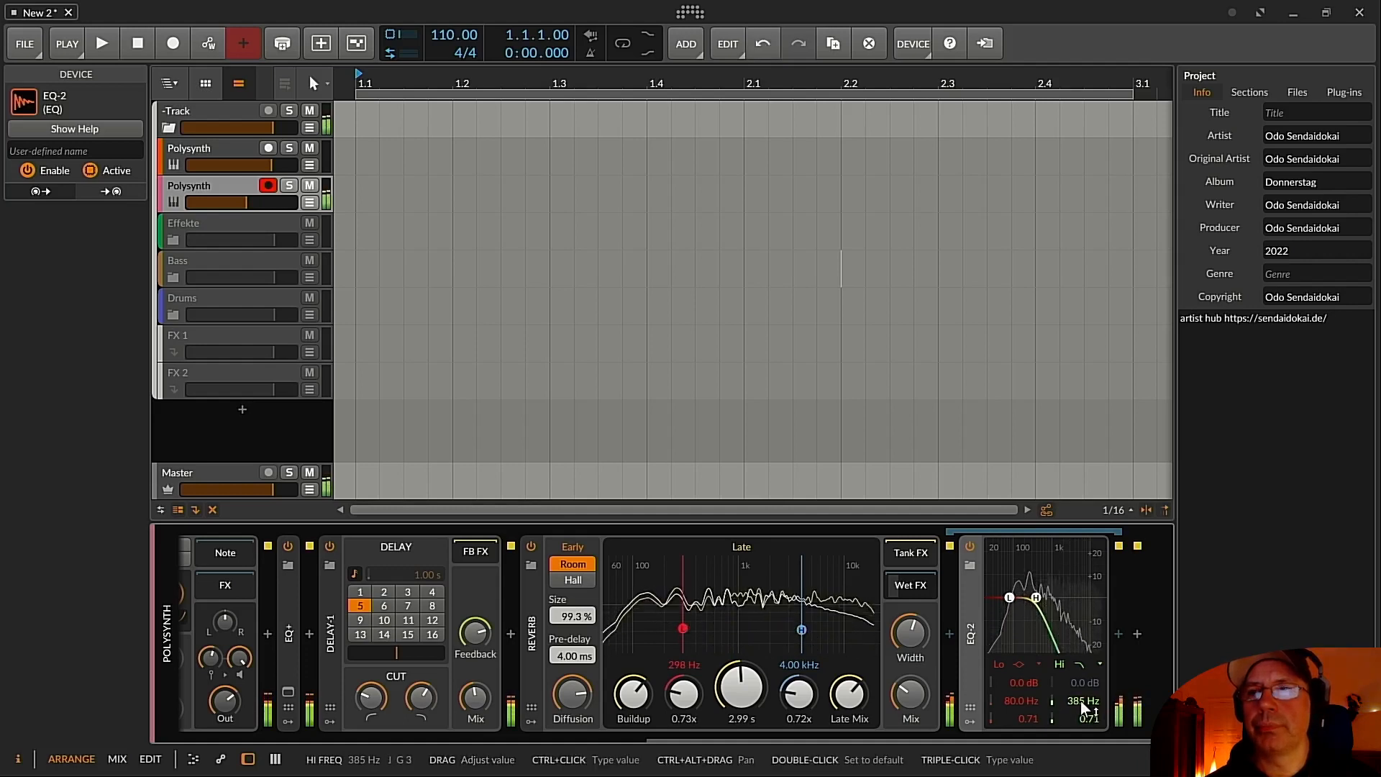
{"action": "left_click", "coordinate": [969, 546]}
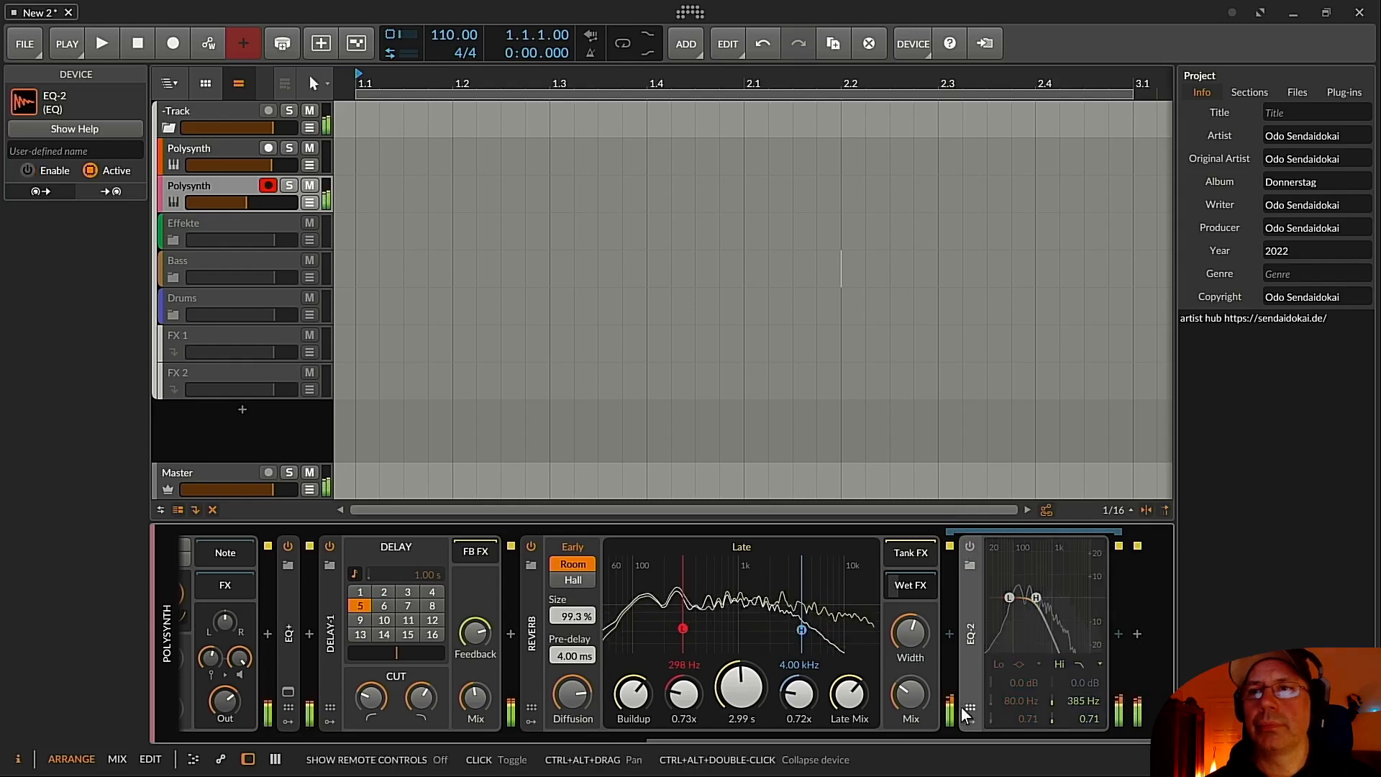
{"action": "left_click", "coordinate": [969, 548]}
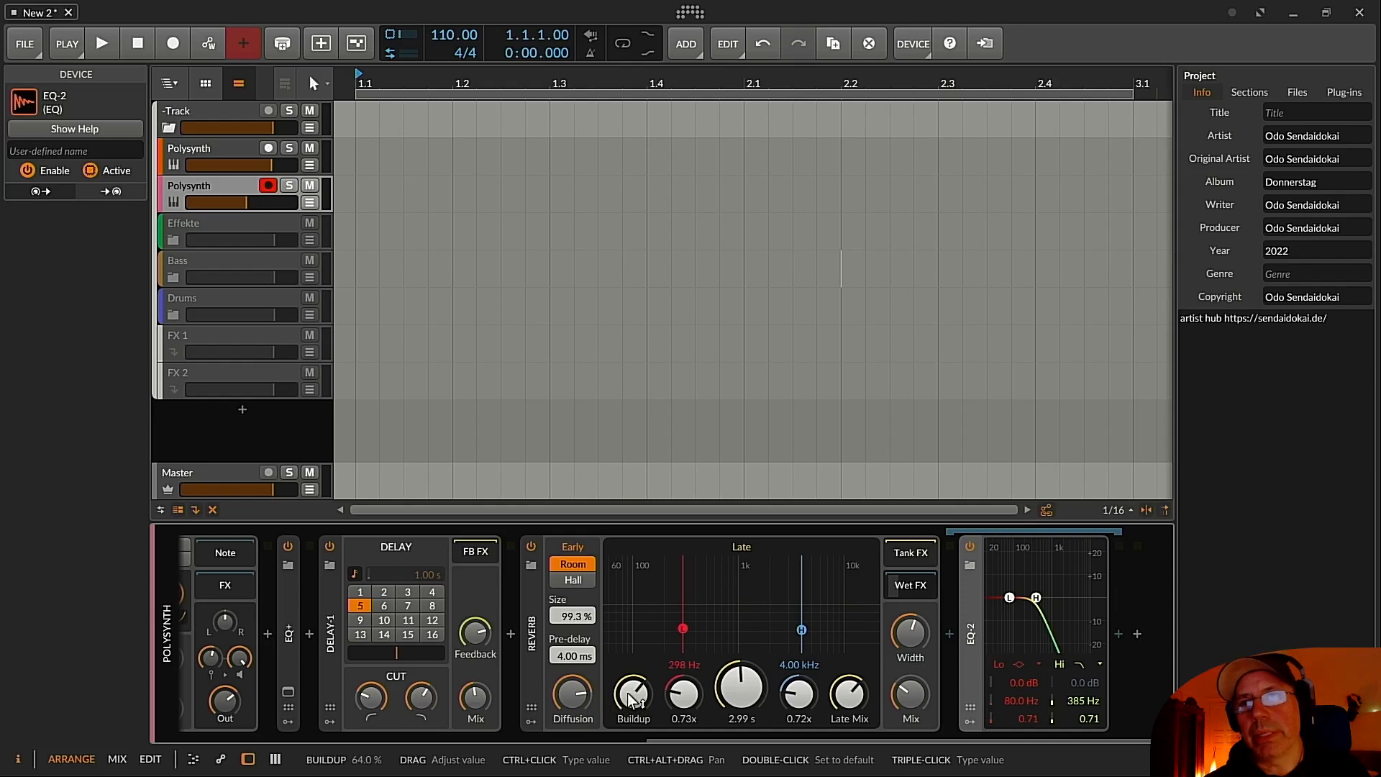
Try different Diffusion and Buildup amounts on the Reverb, leaving Diffusion at maximum and Buildup at 100%.
{"action": "left_click_drag", "start_coordinate": [564, 696], "coordinate": [629, 691]}
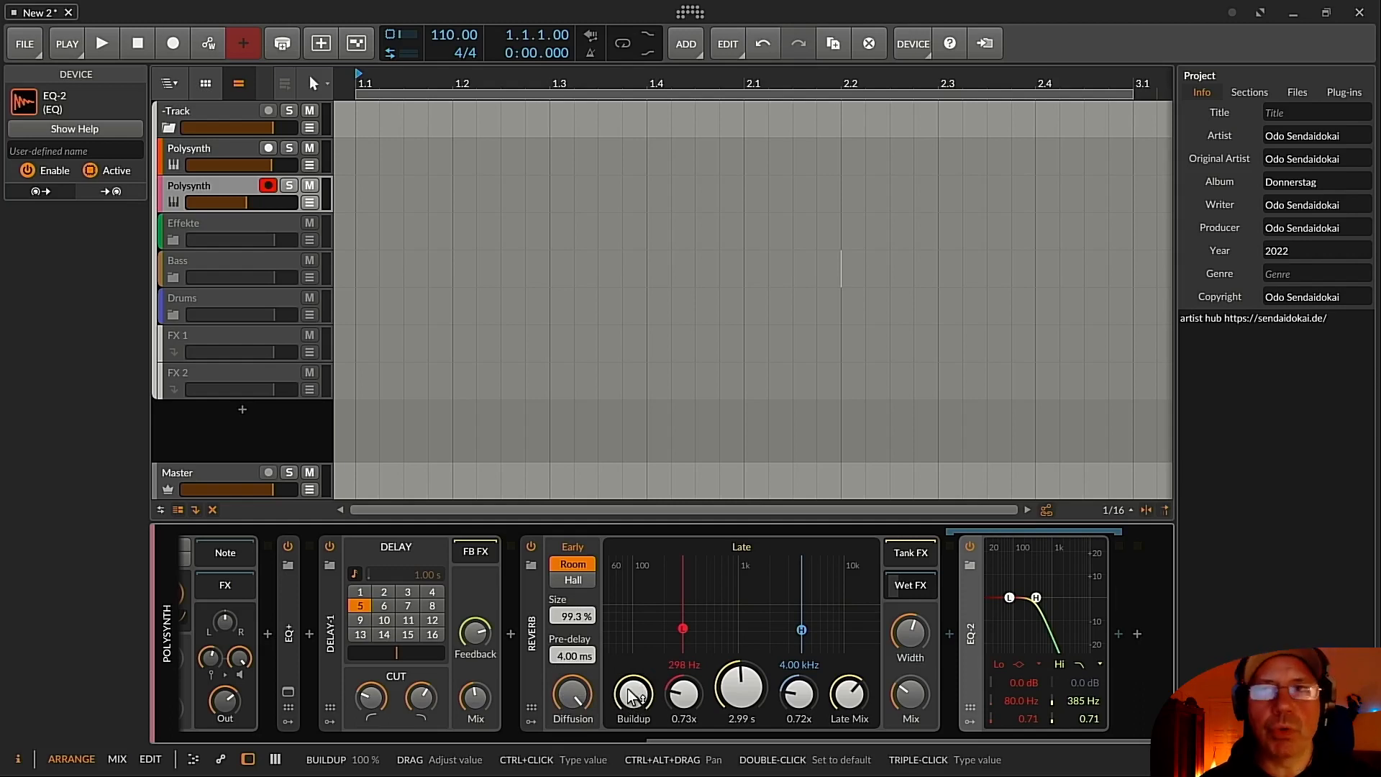
{"action": "left_click_drag", "start_coordinate": [573, 692], "coordinate": [574, 707]}
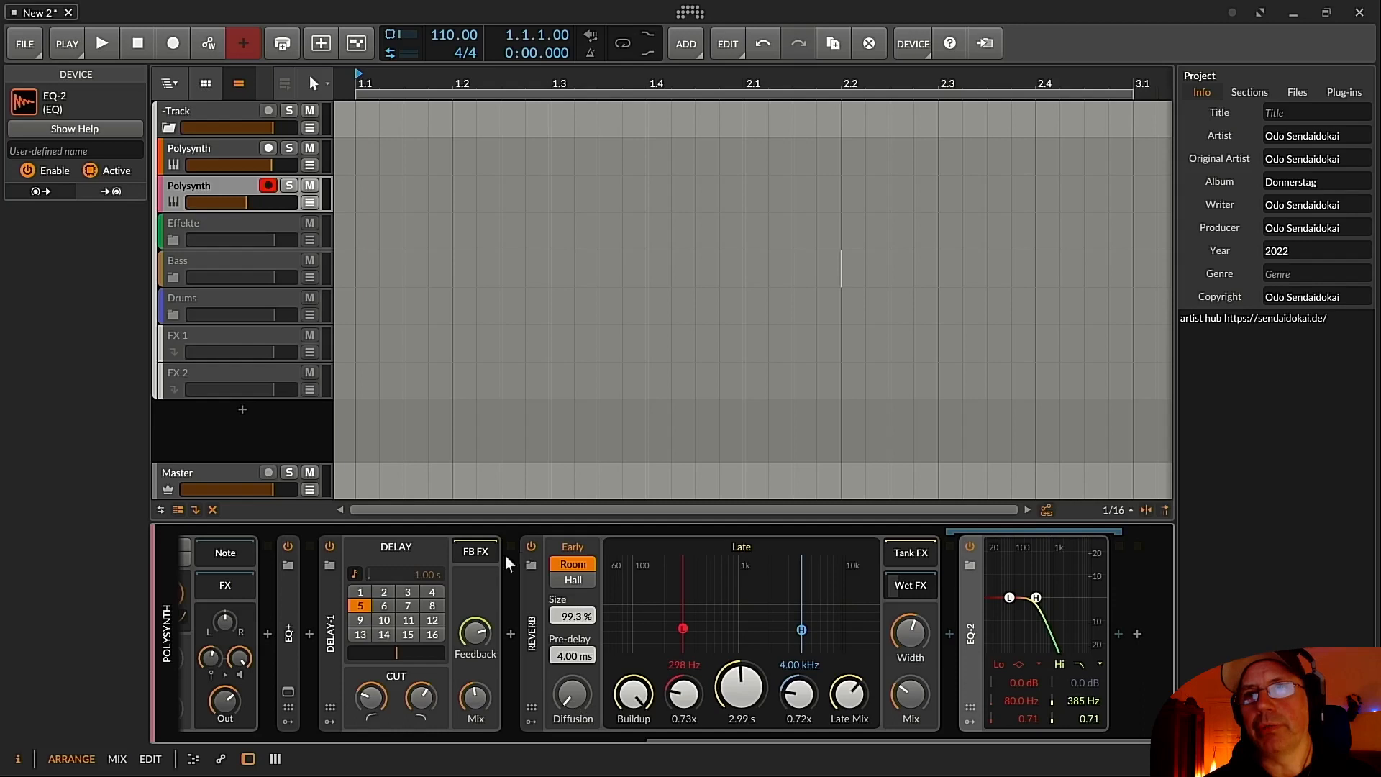
{"action": "double_click", "coordinate": [577, 702]}
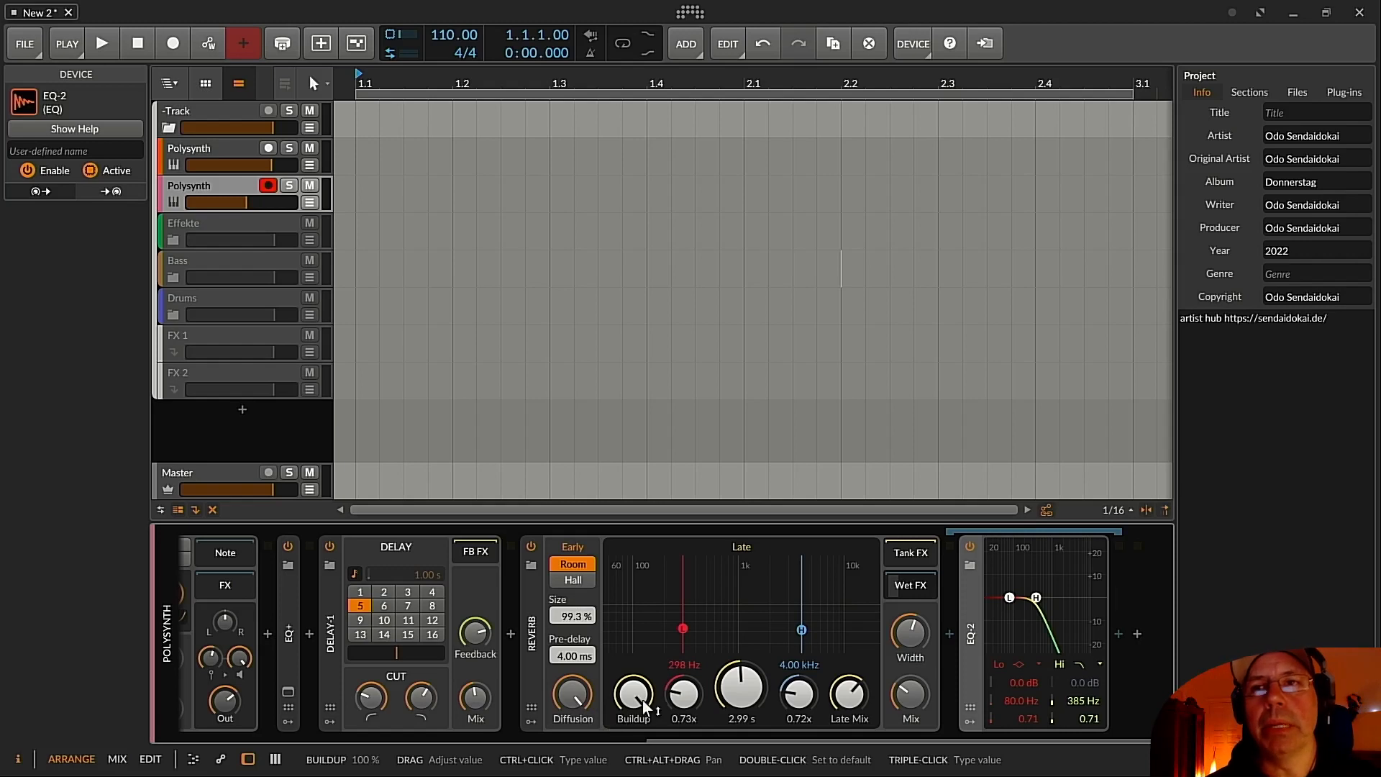
{"action": "left_click_drag", "start_coordinate": [641, 700], "coordinate": [641, 700]}
{"action": "mouse_move", "coordinate": [633, 694]}
{"action": "left_mouse_down"}
{"action": "mouse_move", "coordinate": [633, 769]}
{"action": "mouse_move", "coordinate": [649, 699]}
{"action": "left_mouse_up"}
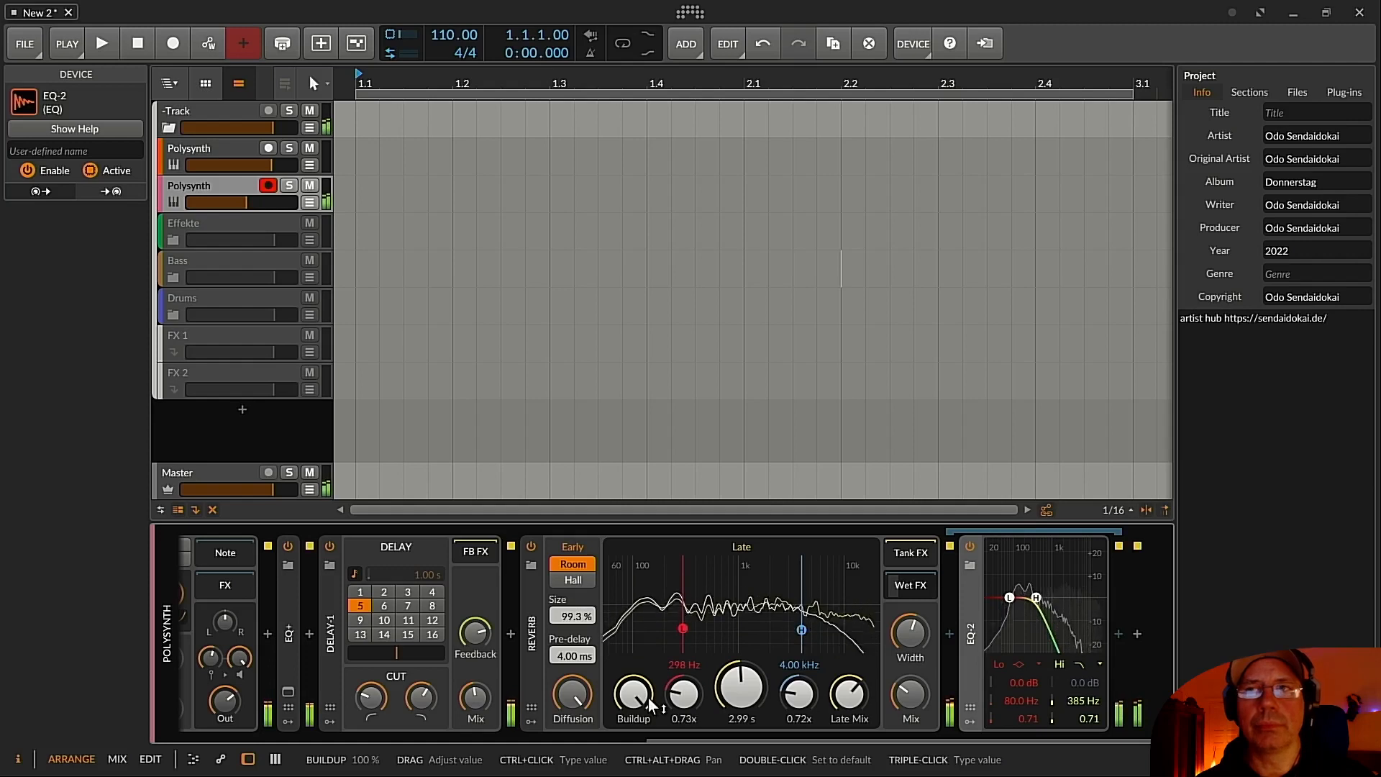
Try the Polysynth's filter envelope (FEG) release at 98%, and set it back to 0%.
{"action": "left_click_drag", "start_coordinate": [665, 739], "coordinate": [482, 731]}
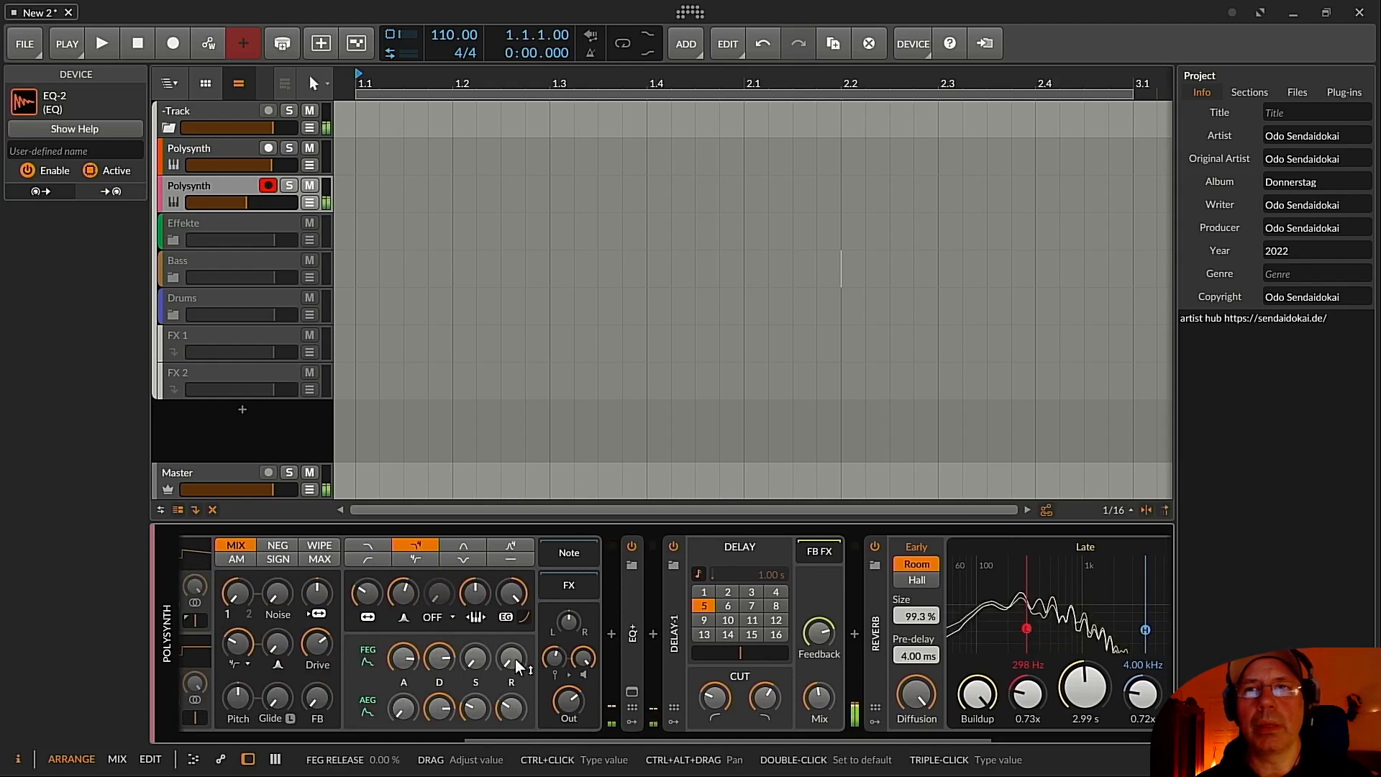
{"action": "left_click_drag", "start_coordinate": [515, 663], "coordinate": [515, 663]}
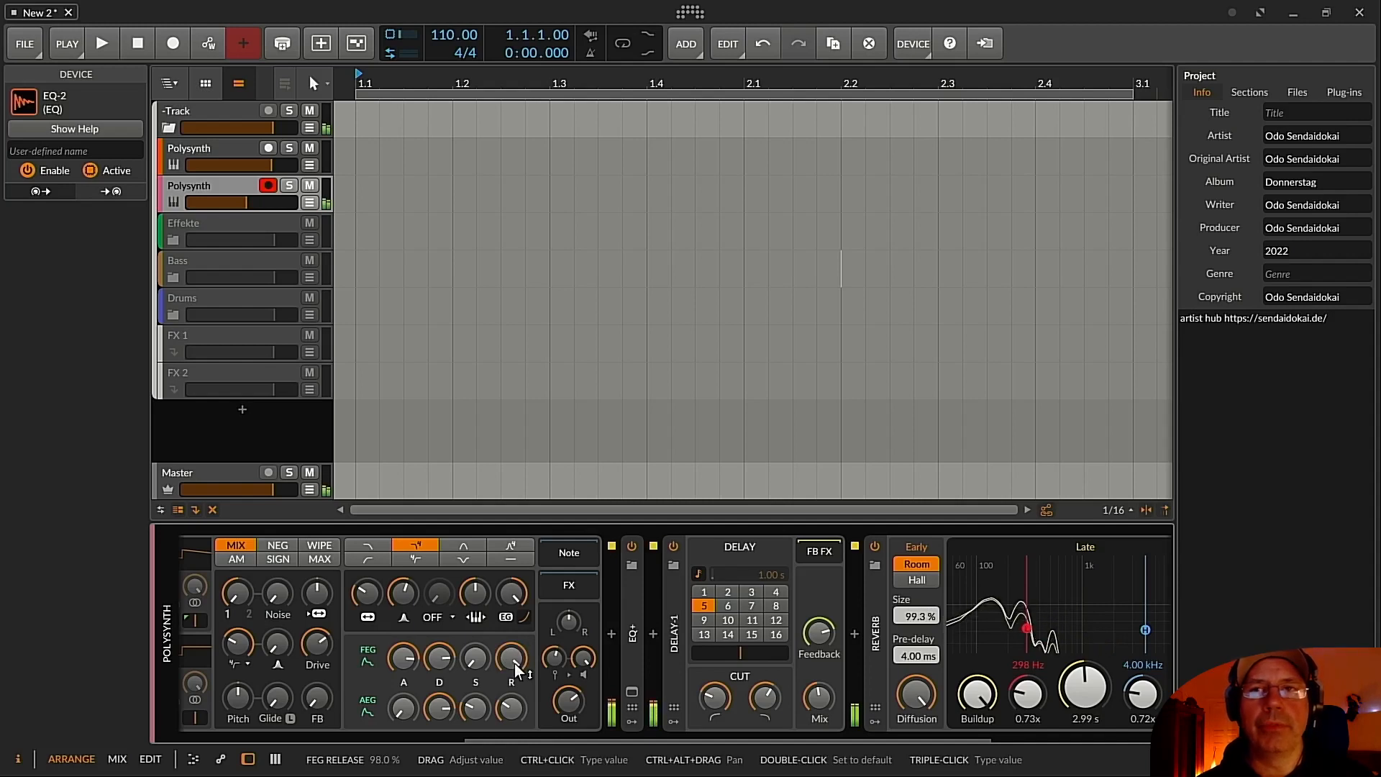
{"action": "left_click_drag", "start_coordinate": [512, 663], "coordinate": [516, 670]}
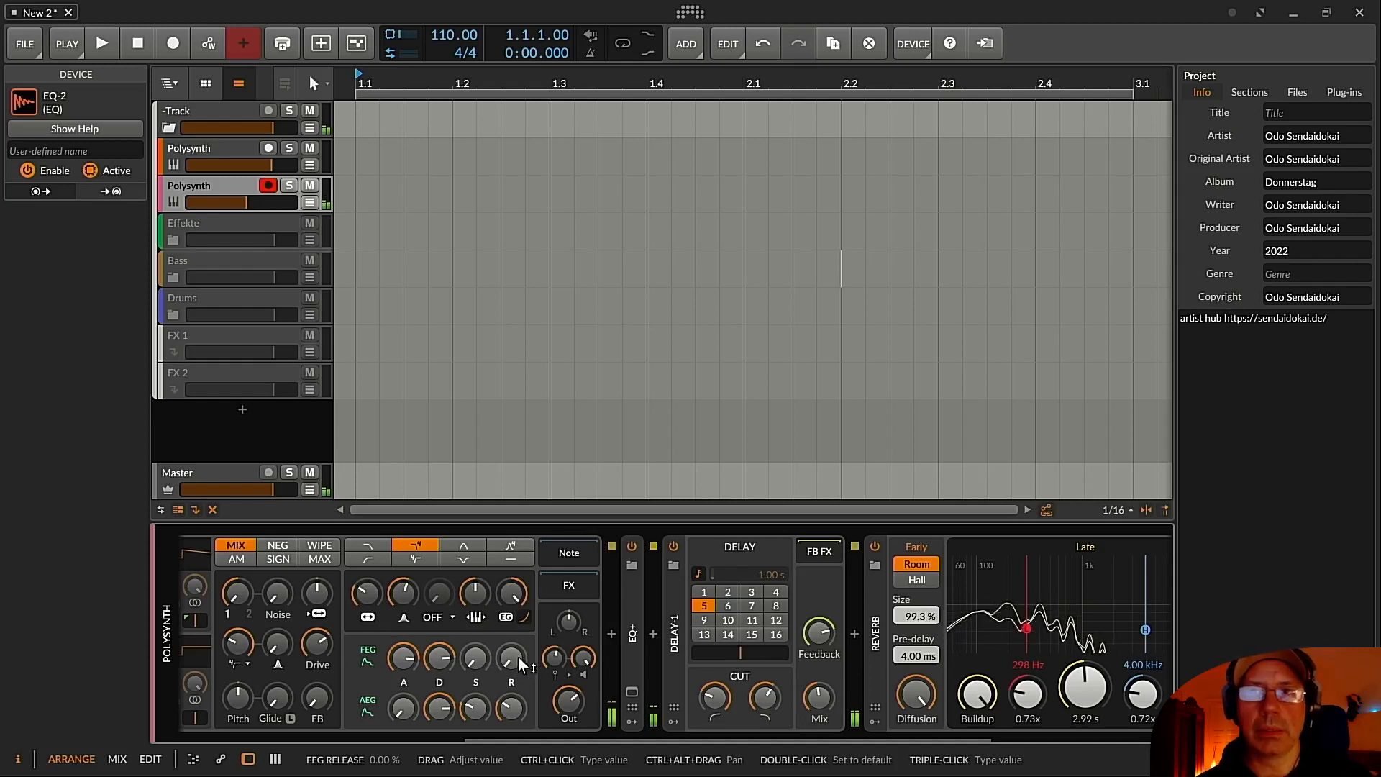
Compare a longer filter envelope (FEG) release on the Polysynth with 0%, and leave the release raised.
{"action": "left_click_drag", "start_coordinate": [518, 657], "coordinate": [517, 608]}
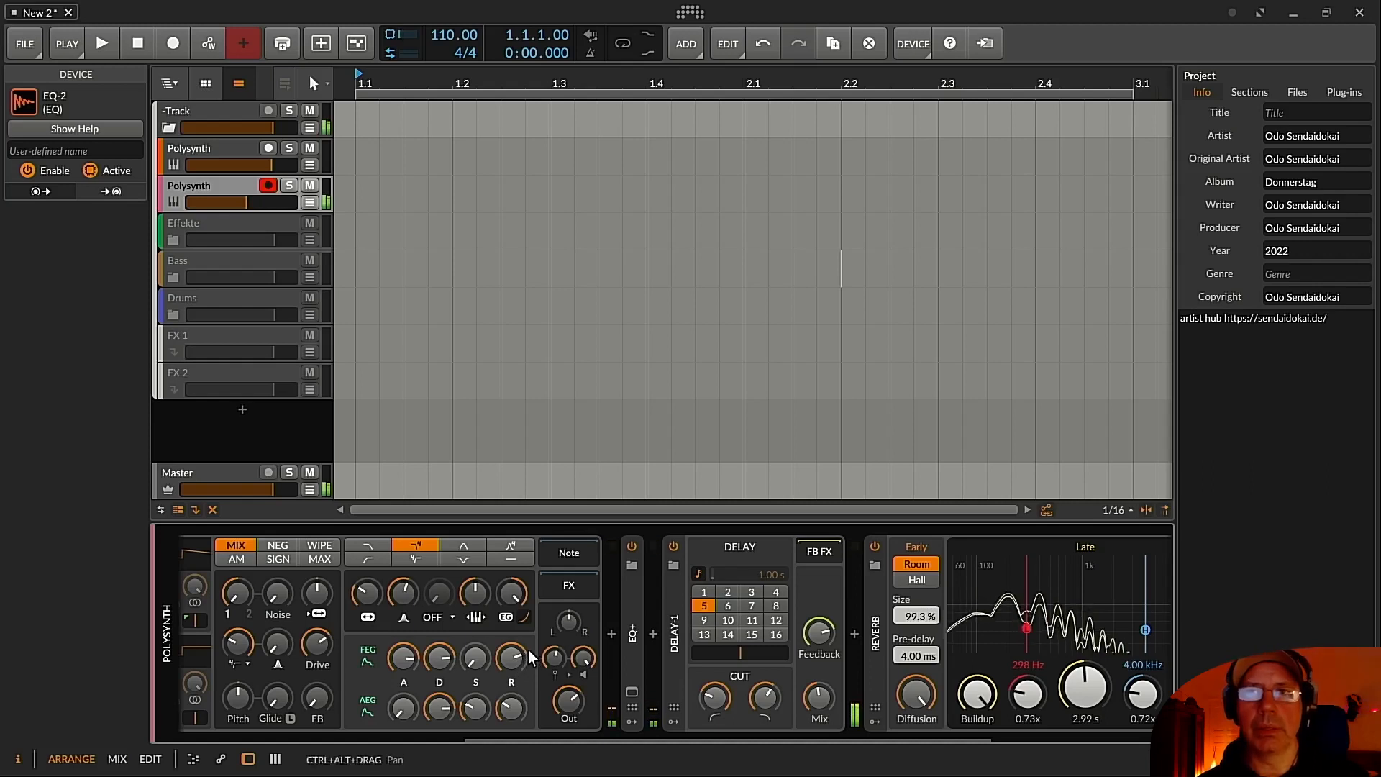
{"action": "left_click_drag", "start_coordinate": [524, 653], "coordinate": [524, 712]}
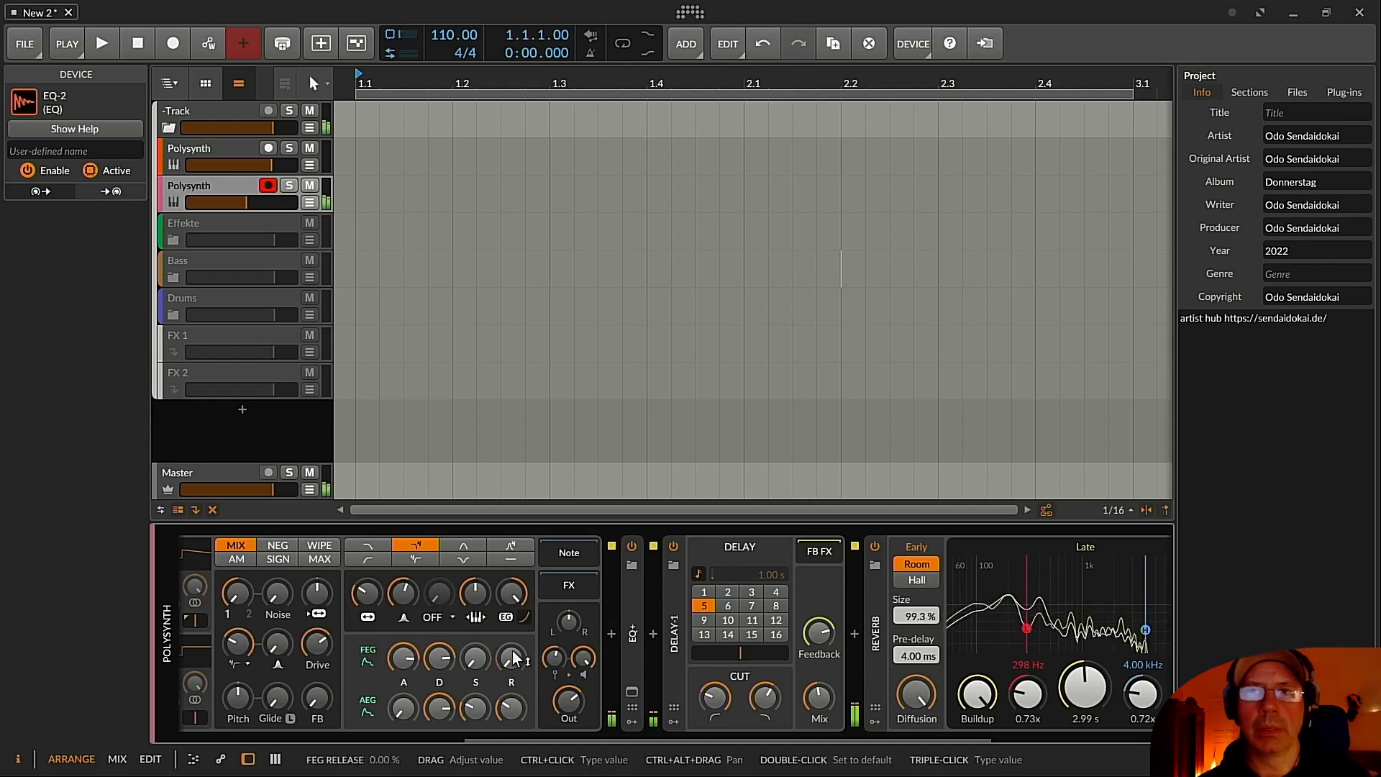
{"action": "mouse_move", "coordinate": [515, 667]}
{"action": "left_mouse_down"}
{"action": "mouse_move", "coordinate": [516, 597]}
{"action": "mouse_move", "coordinate": [515, 674]}
{"action": "mouse_move", "coordinate": [514, 663]}
{"action": "left_mouse_up"}
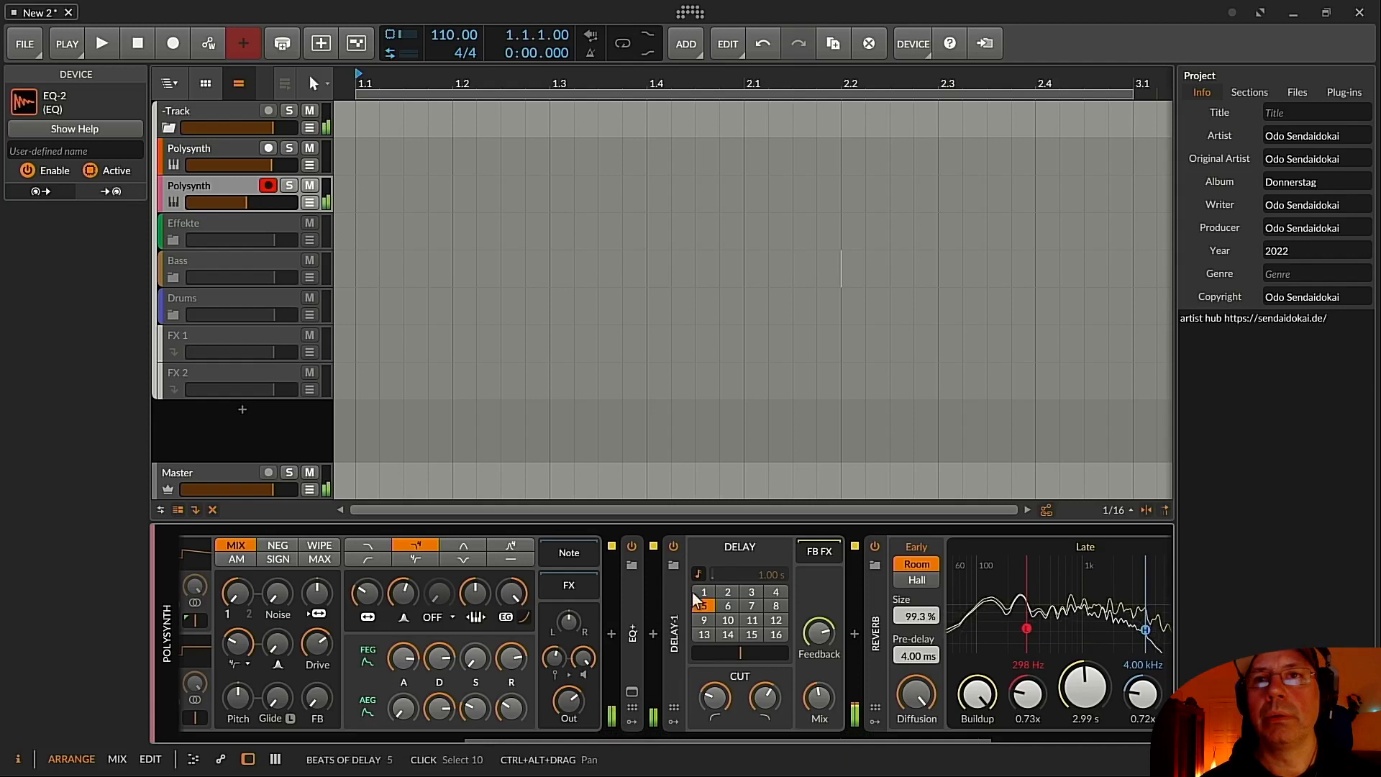
Try the FEG decay at about 72%, reduce it slightly, and fine-tune the filter resonance.
{"action": "left_click", "coordinate": [434, 660]}
{"action": "left_click_drag", "start_coordinate": [439, 657], "coordinate": [445, 658]}
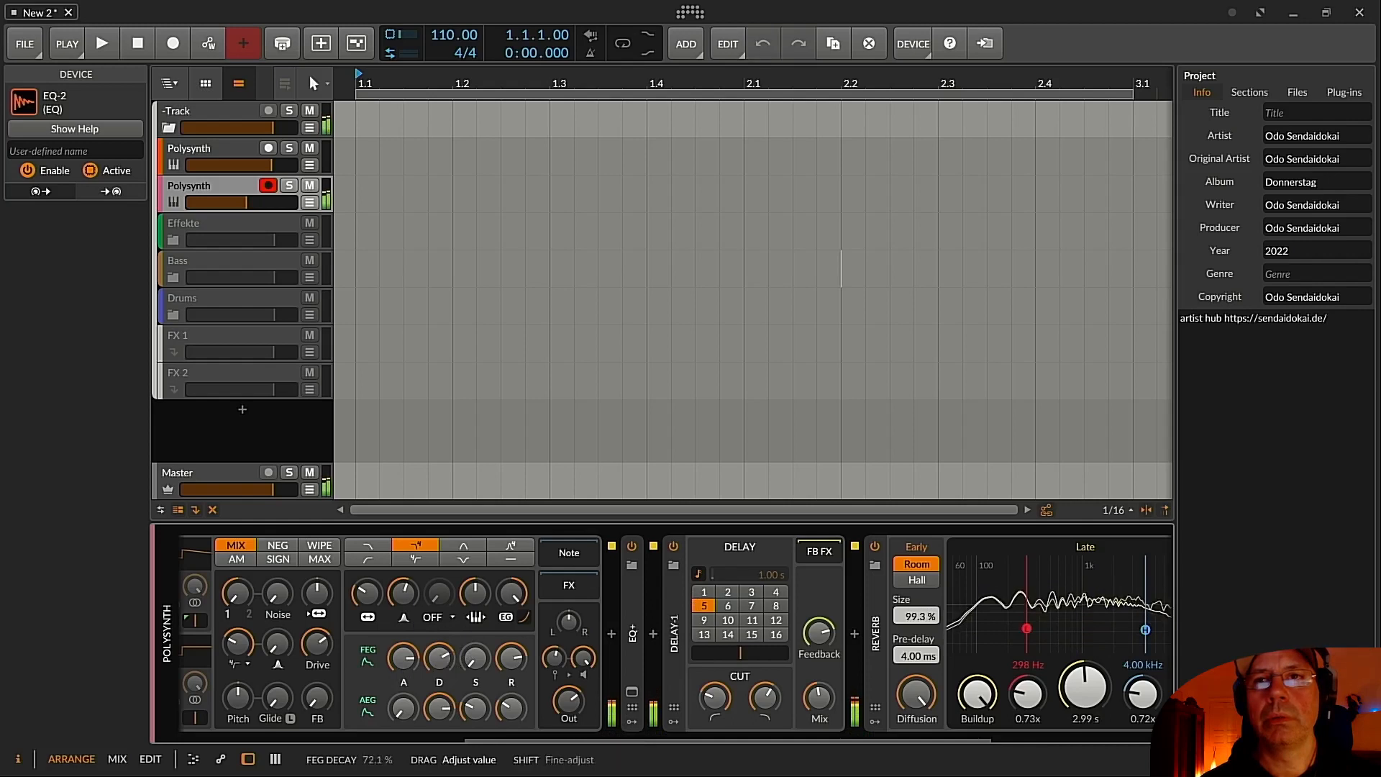
{"action": "mouse_move", "coordinate": [439, 657]}
{"action": "left_mouse_down"}
{"action": "mouse_move", "coordinate": [439, 668]}
{"action": "mouse_move", "coordinate": [433, 658]}
{"action": "left_mouse_up"}
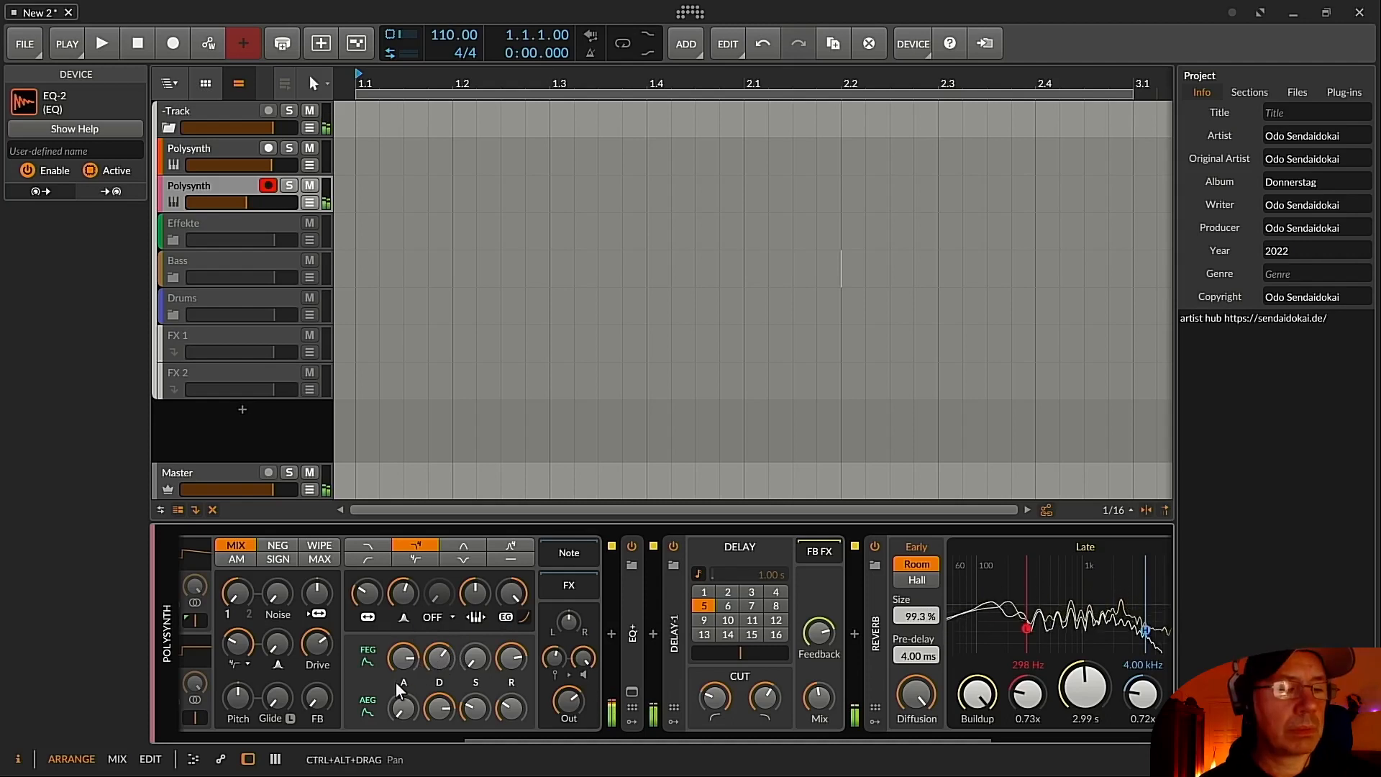
{"action": "left_click_drag", "start_coordinate": [395, 602], "coordinate": [394, 599]}
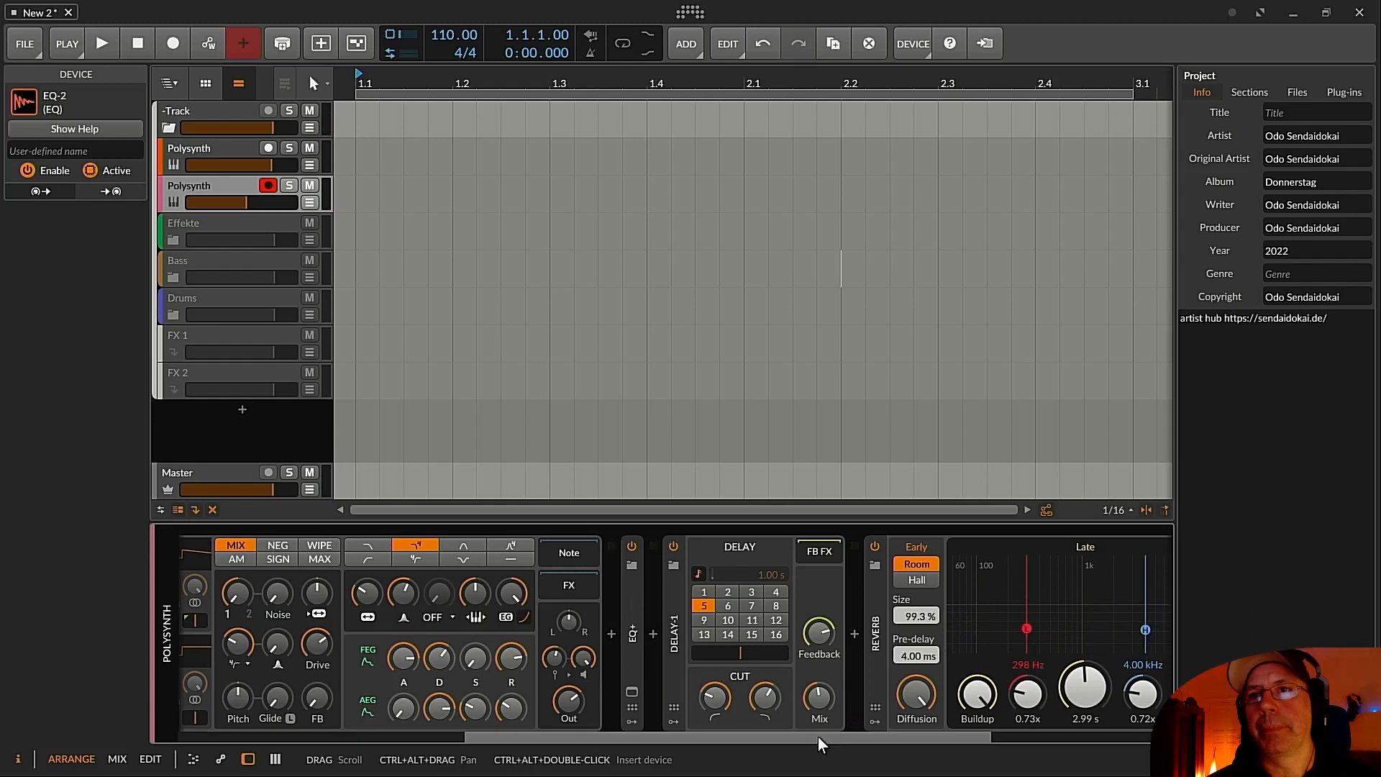
Compare the Multi-note pitch offsets on the two Polysynth tracks, ending on the second track.
{"action": "left_click_drag", "start_coordinate": [818, 737], "coordinate": [507, 737]}
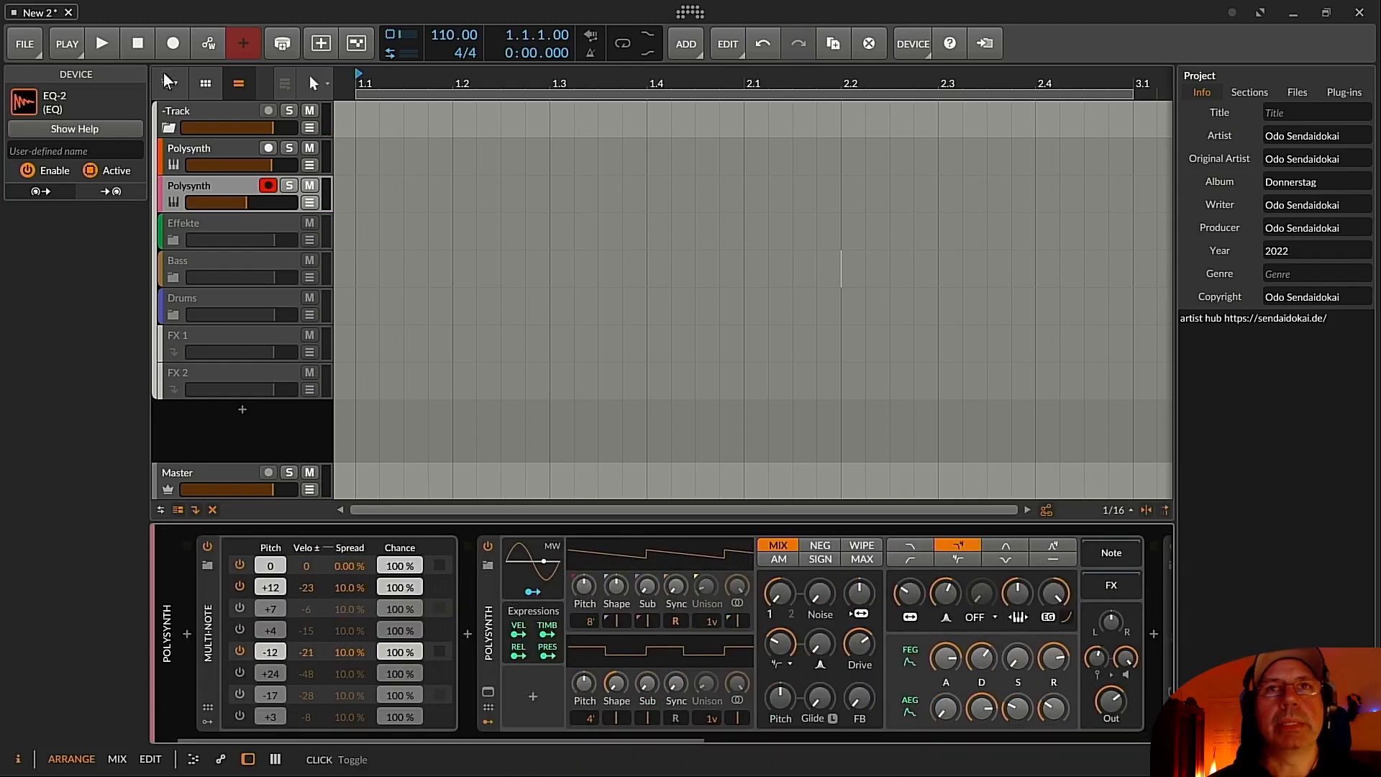
{"action": "left_click", "coordinate": [197, 151]}
{"action": "left_click", "coordinate": [208, 662]}
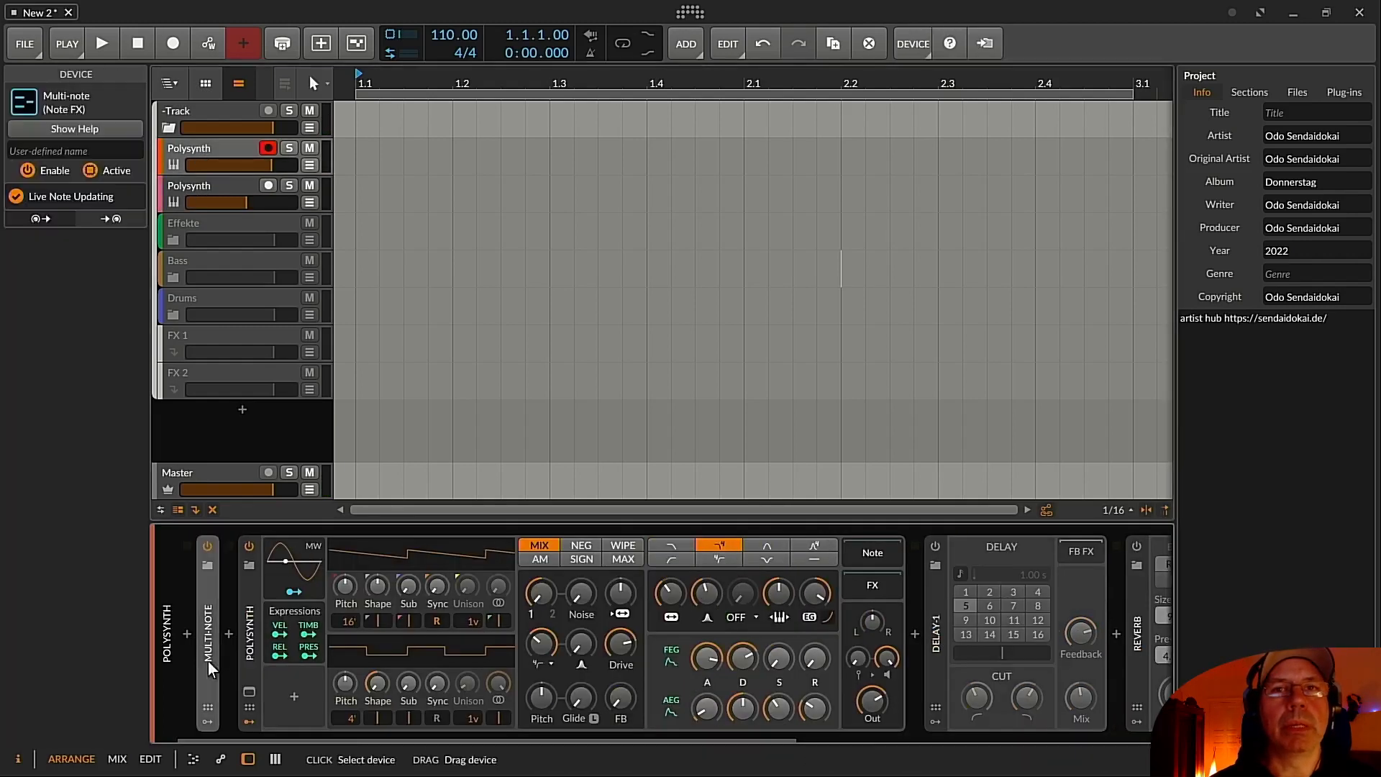
{"action": "left_click", "coordinate": [209, 662]}
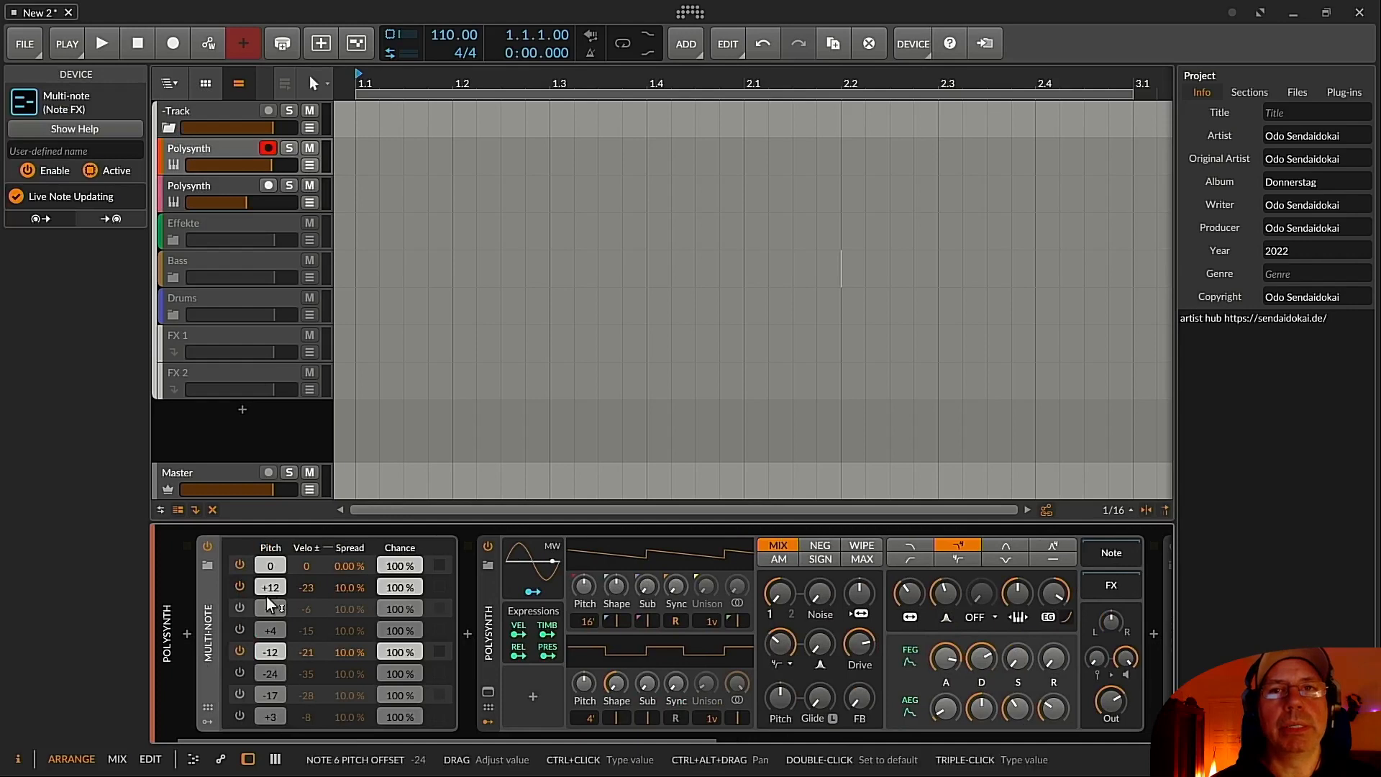
{"action": "left_click", "coordinate": [193, 190]}
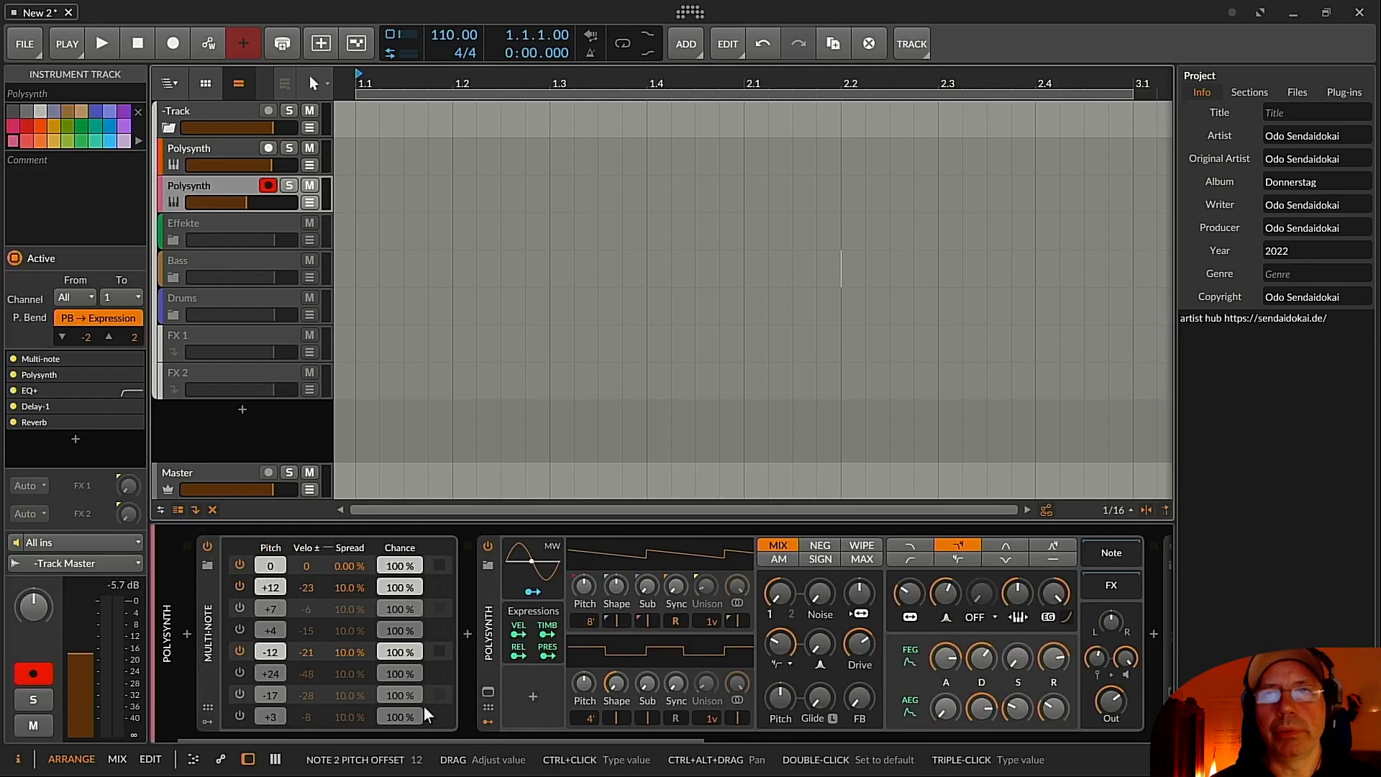
Examine the voice and retrigger settings of the second track's Polysynth.
{"action": "left_click_drag", "start_coordinate": [493, 737], "coordinate": [636, 728]}
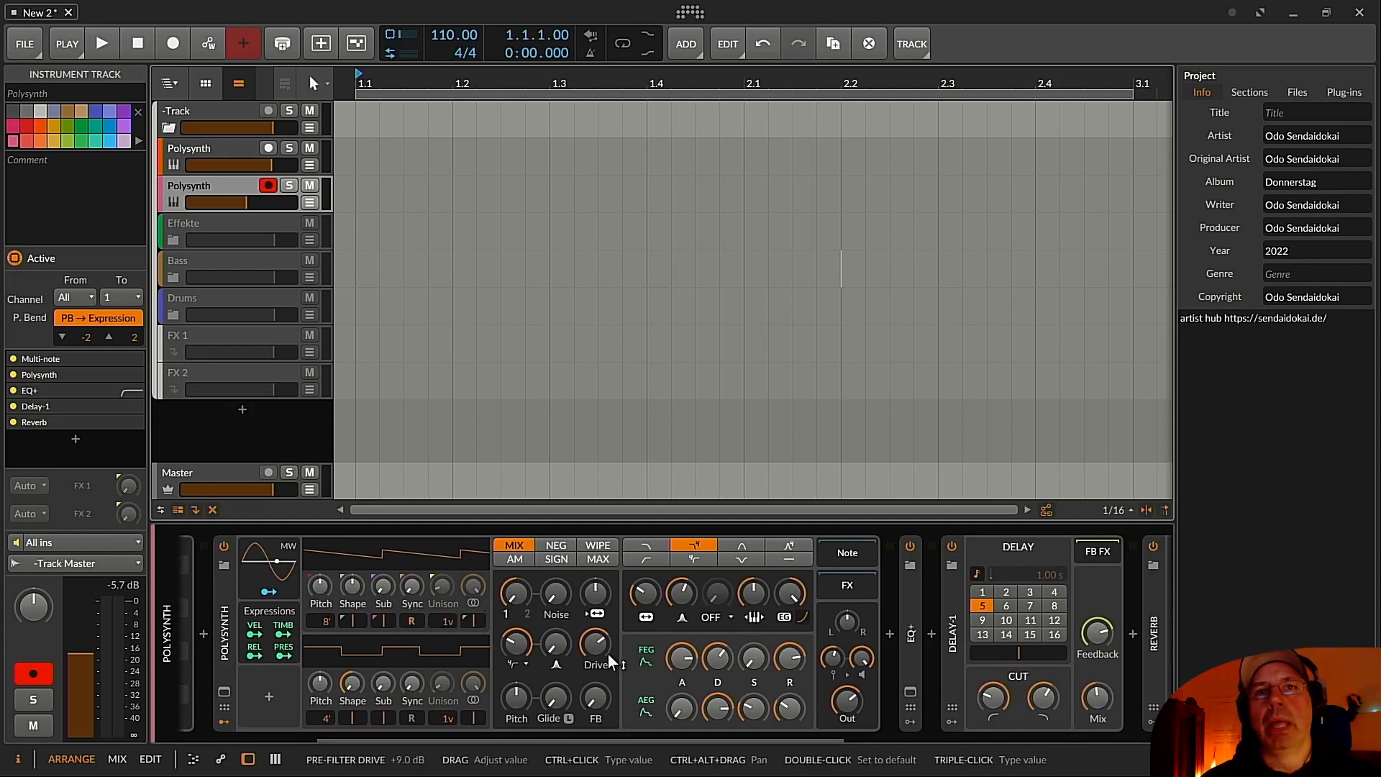
{"action": "left_click", "coordinate": [227, 631]}
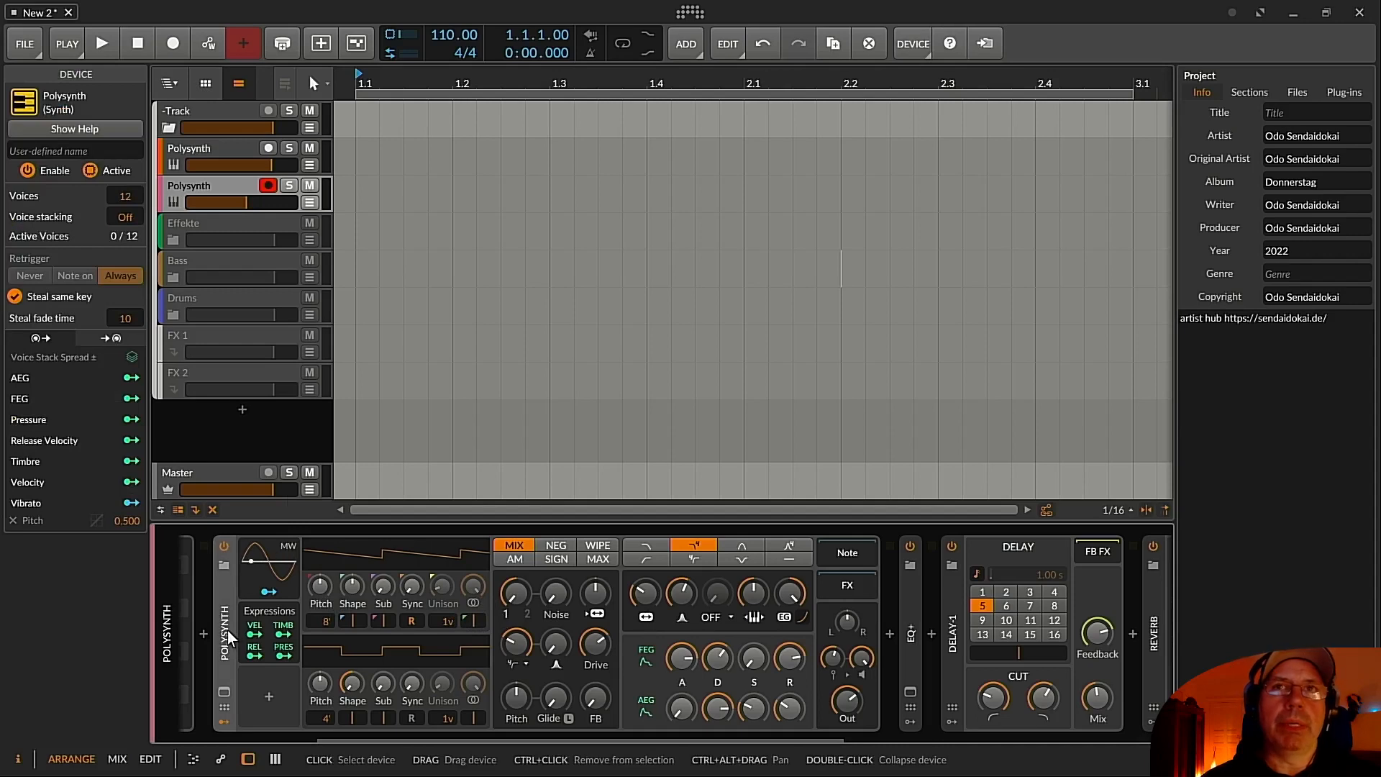
{"action": "left_click", "coordinate": [235, 189]}
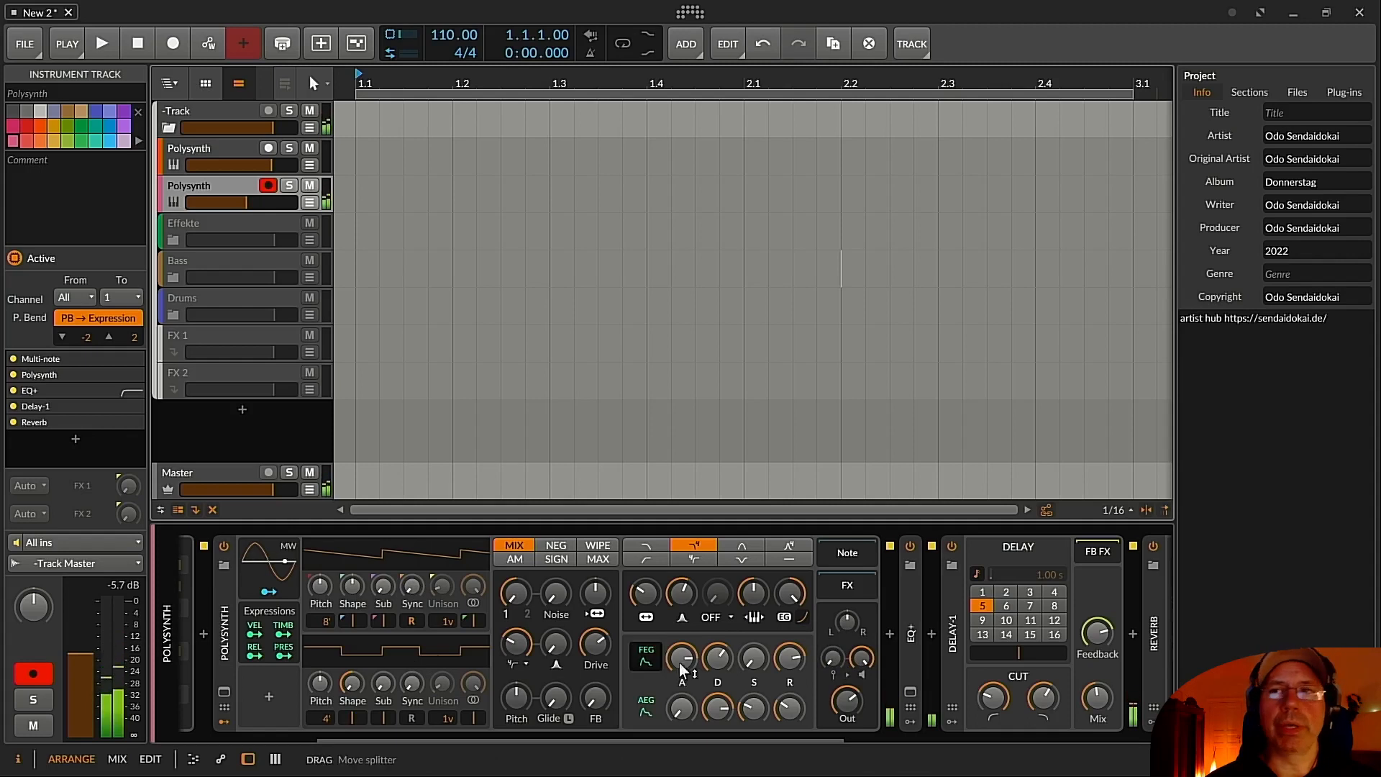
Try small adjustments to the level knob above the Polysynth's Out while playing notes.
{"action": "left_click_drag", "start_coordinate": [860, 660], "coordinate": [860, 670]}
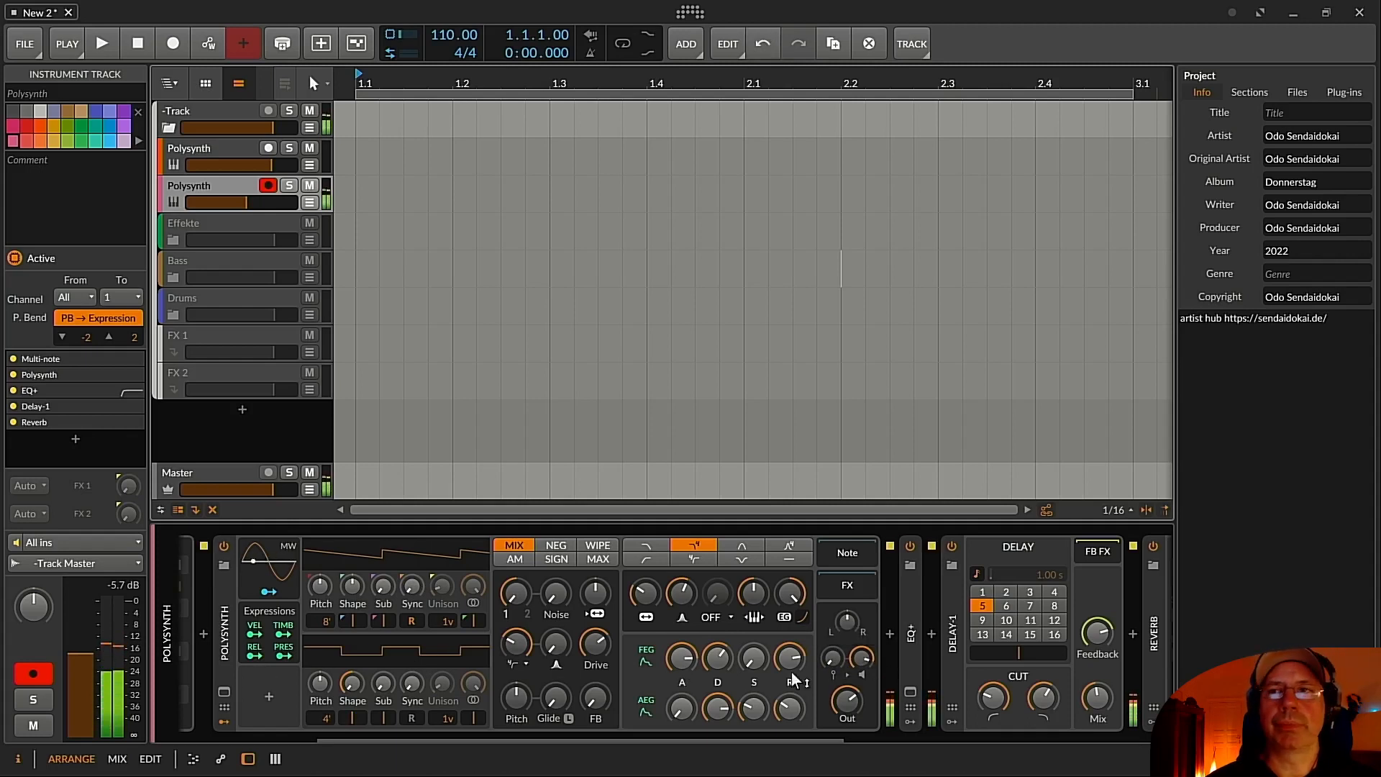
{"action": "left_click", "coordinate": [876, 649]}
{"action": "left_click_drag", "start_coordinate": [862, 656], "coordinate": [863, 663]}
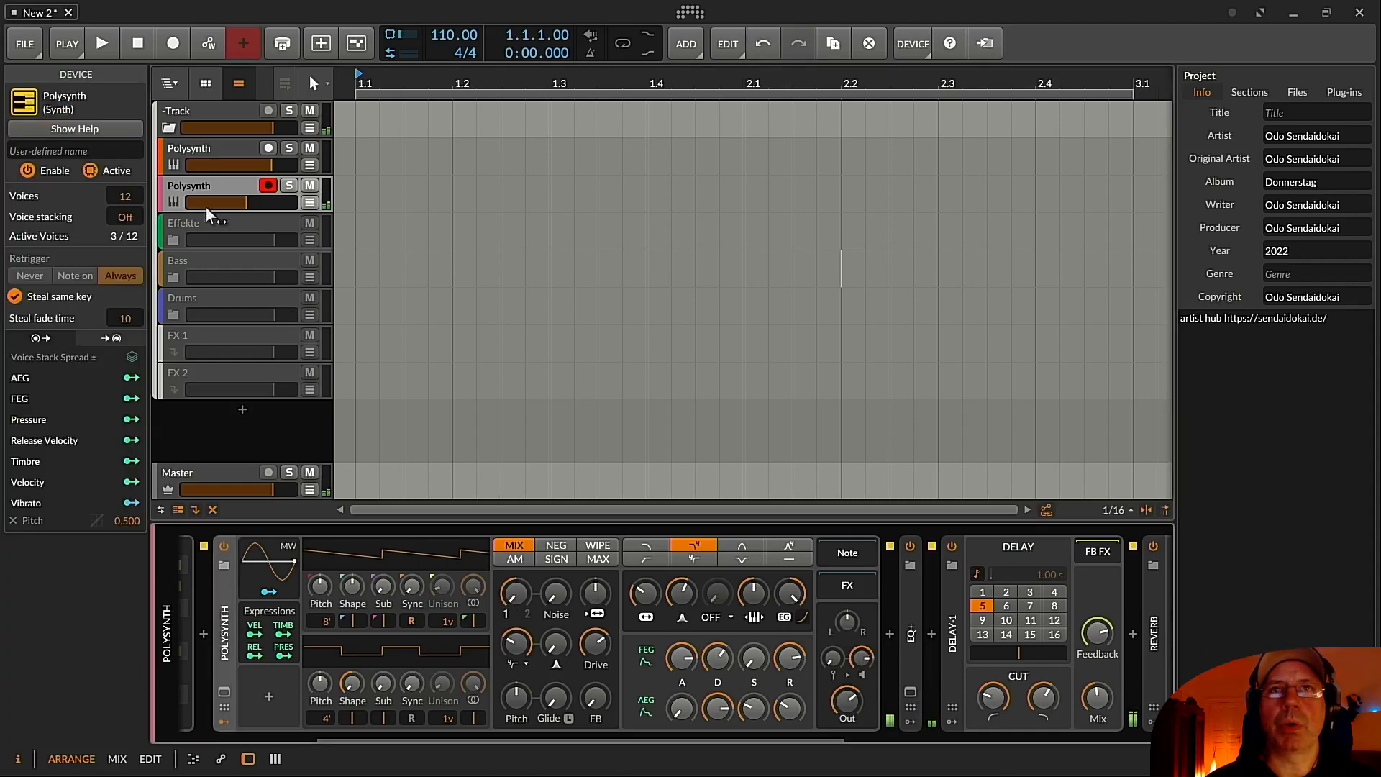
Try the second Polysynth track's volume at +1.2 dB, and set it back to -10.0 dB.
{"action": "left_click", "coordinate": [208, 184]}
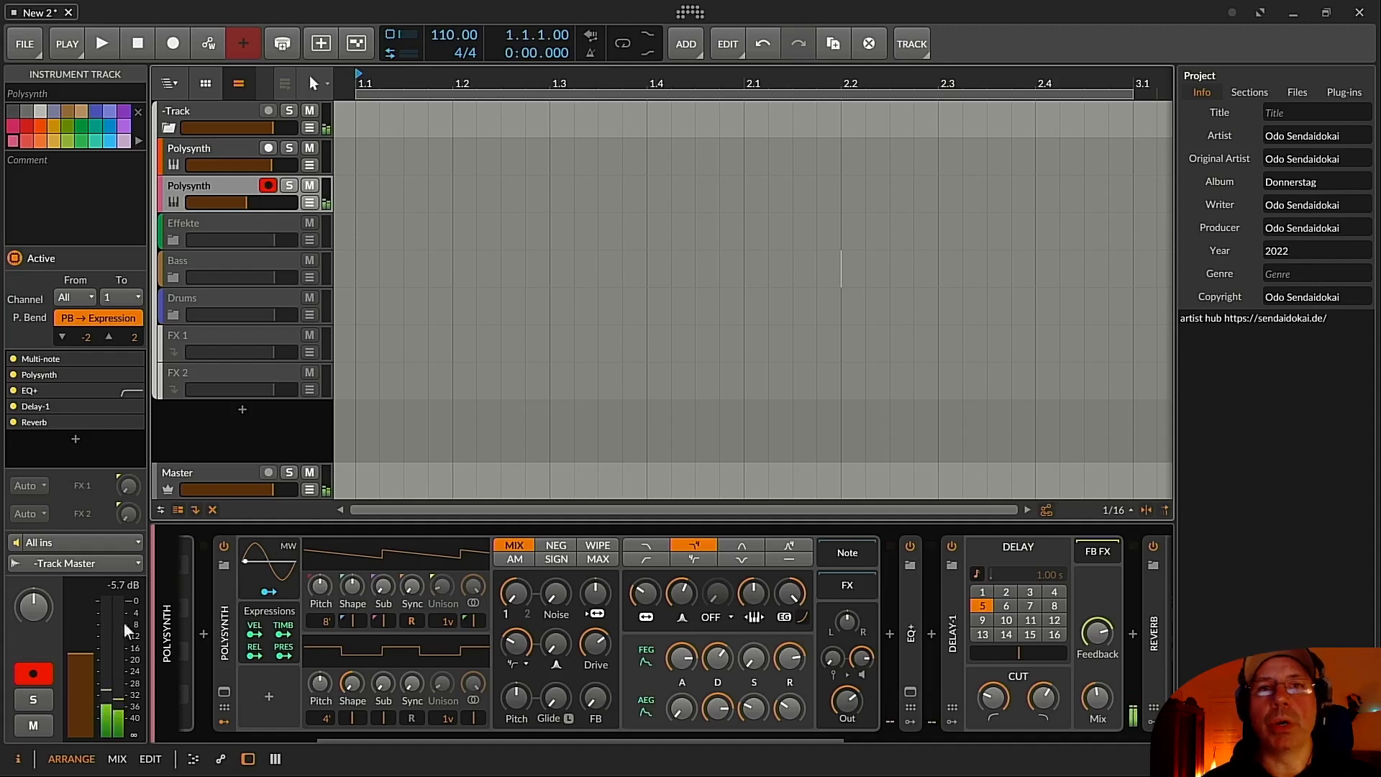
{"action": "left_click_drag", "start_coordinate": [81, 656], "coordinate": [81, 607]}
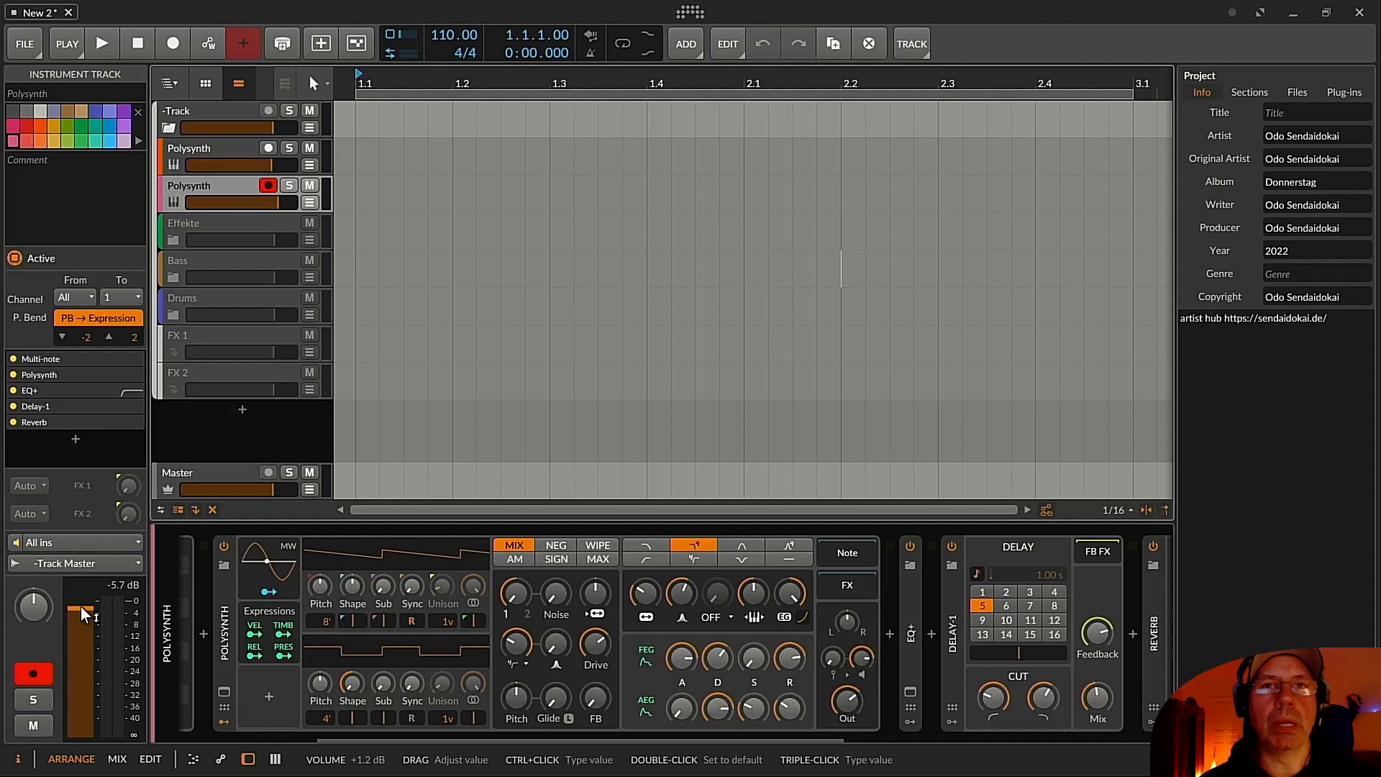
{"action": "triple_click", "coordinate": [81, 607]}
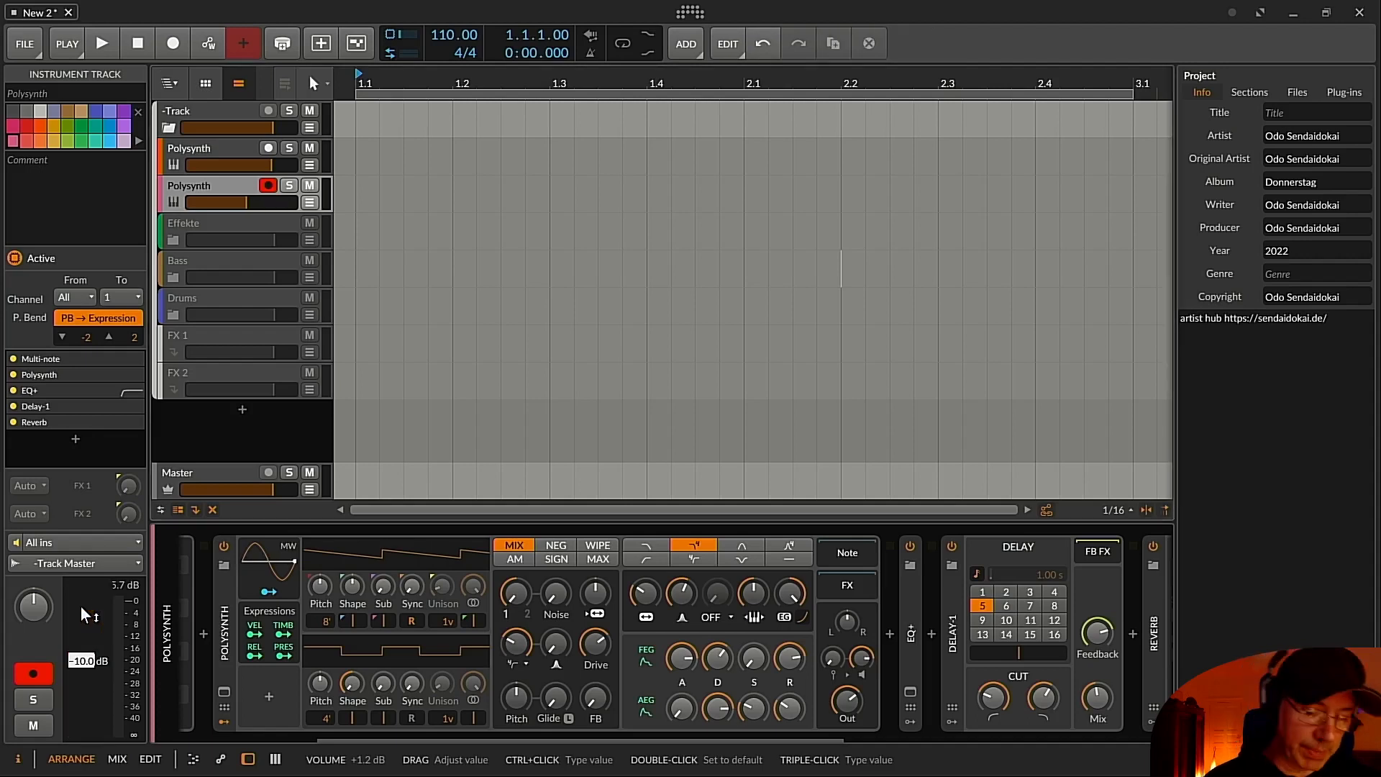
{"action": "key", "text": "Return"}
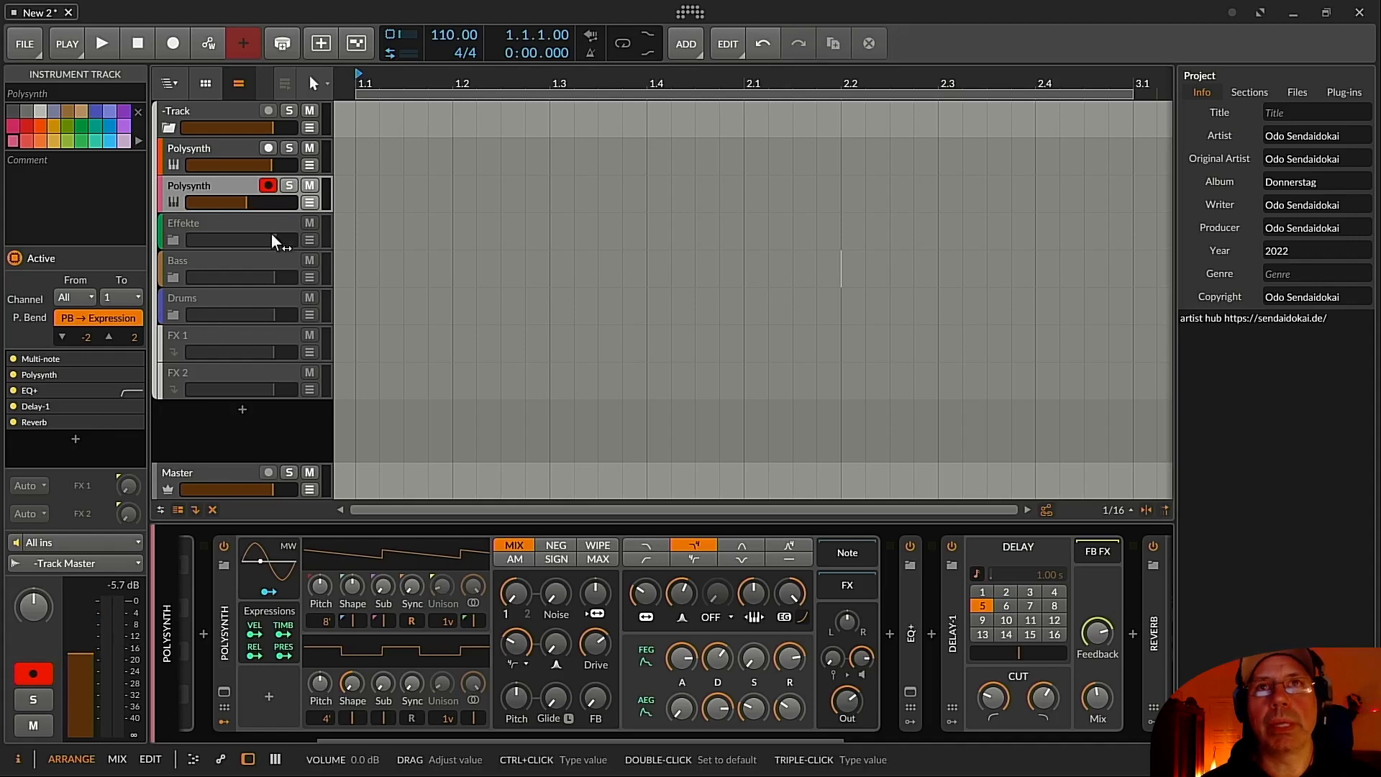
{"action": "left_click", "coordinate": [200, 185]}
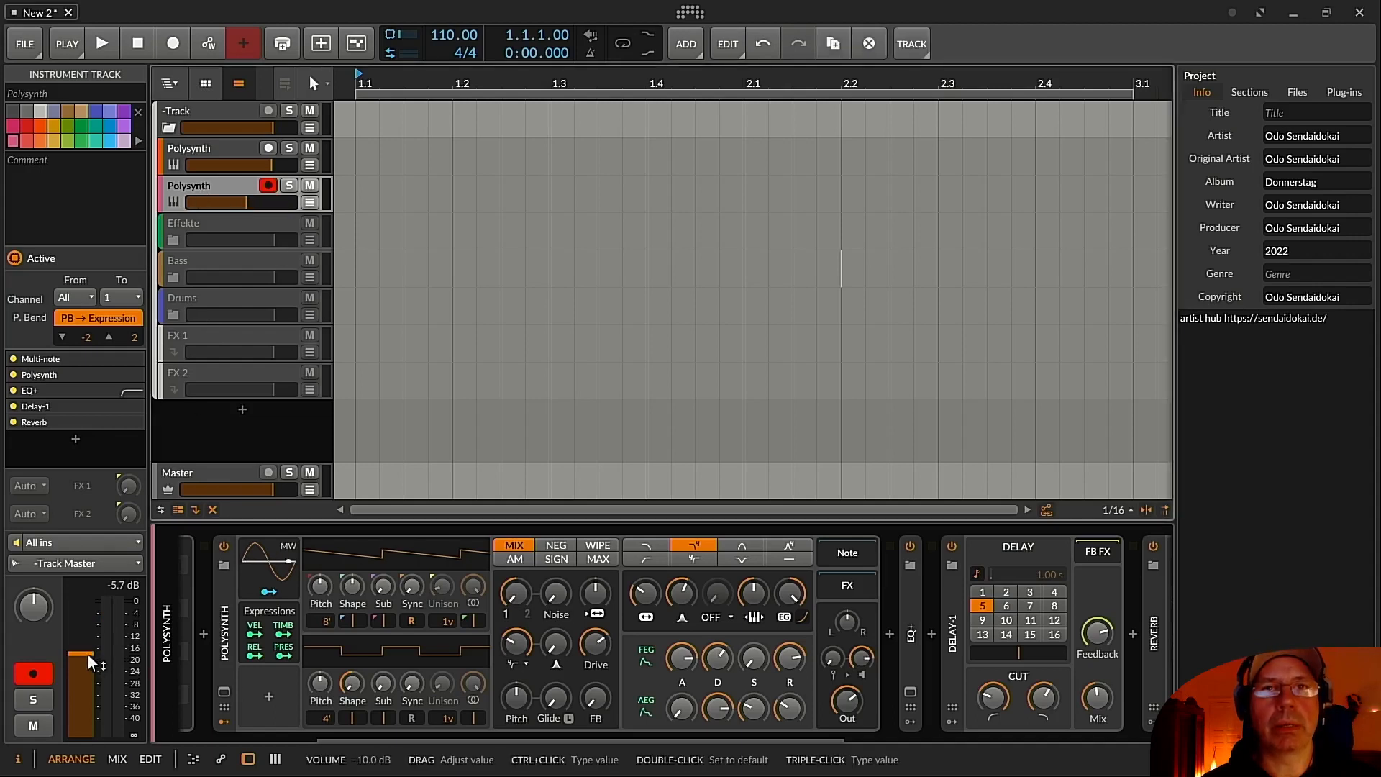
Compare the second Polysynth track at a louder fader level while playing, and return its volume to -10.0 dB.
{"action": "left_click_drag", "start_coordinate": [80, 653], "coordinate": [67, 655]}
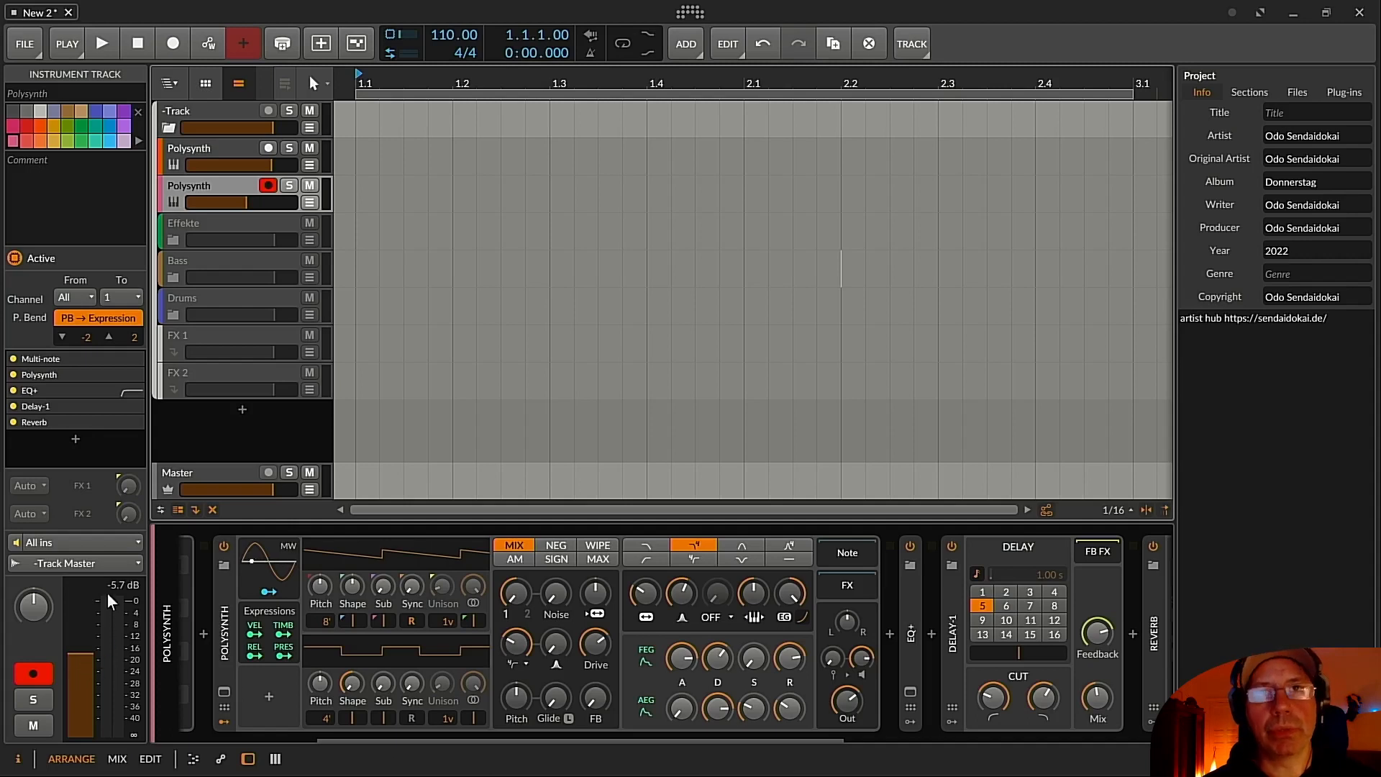
{"action": "left_click_drag", "start_coordinate": [92, 666], "coordinate": [77, 632]}
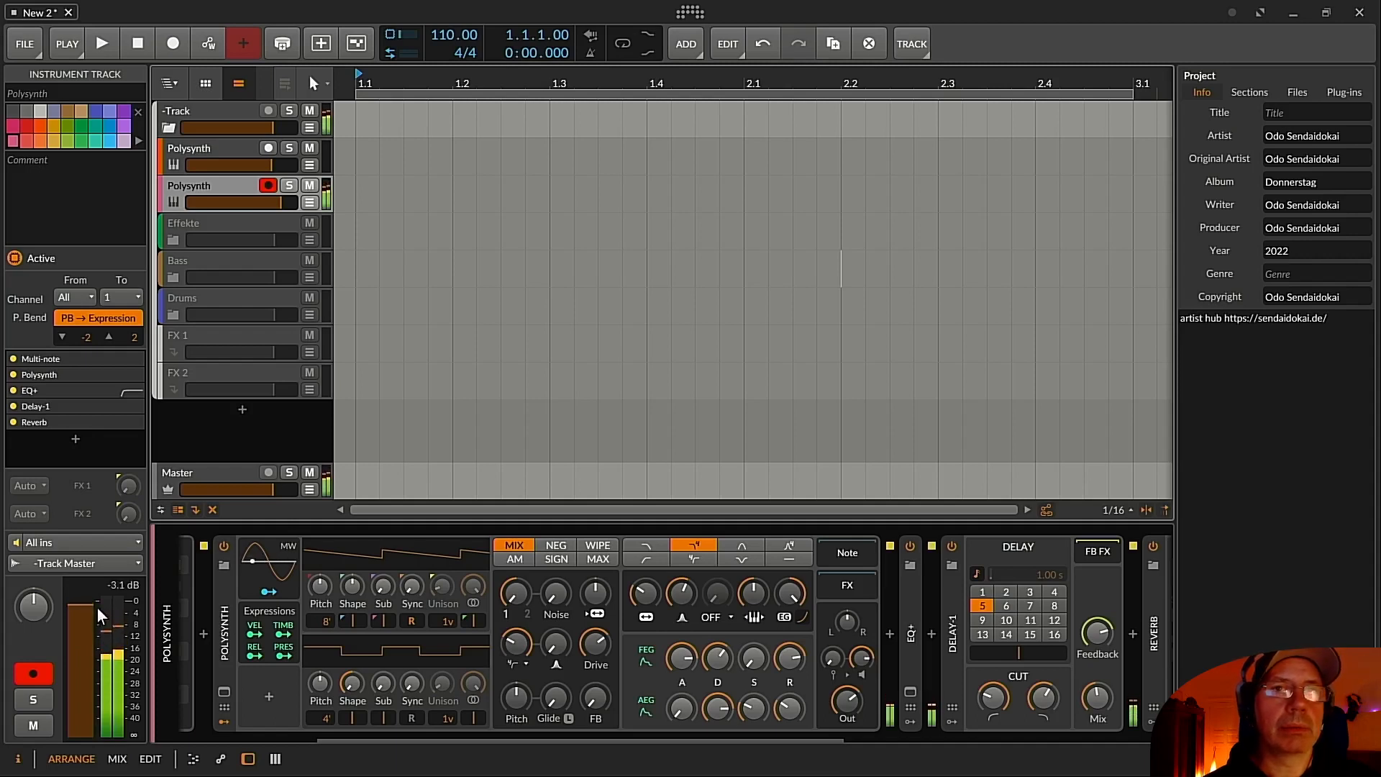
{"action": "left_click_drag", "start_coordinate": [85, 605], "coordinate": [80, 651]}
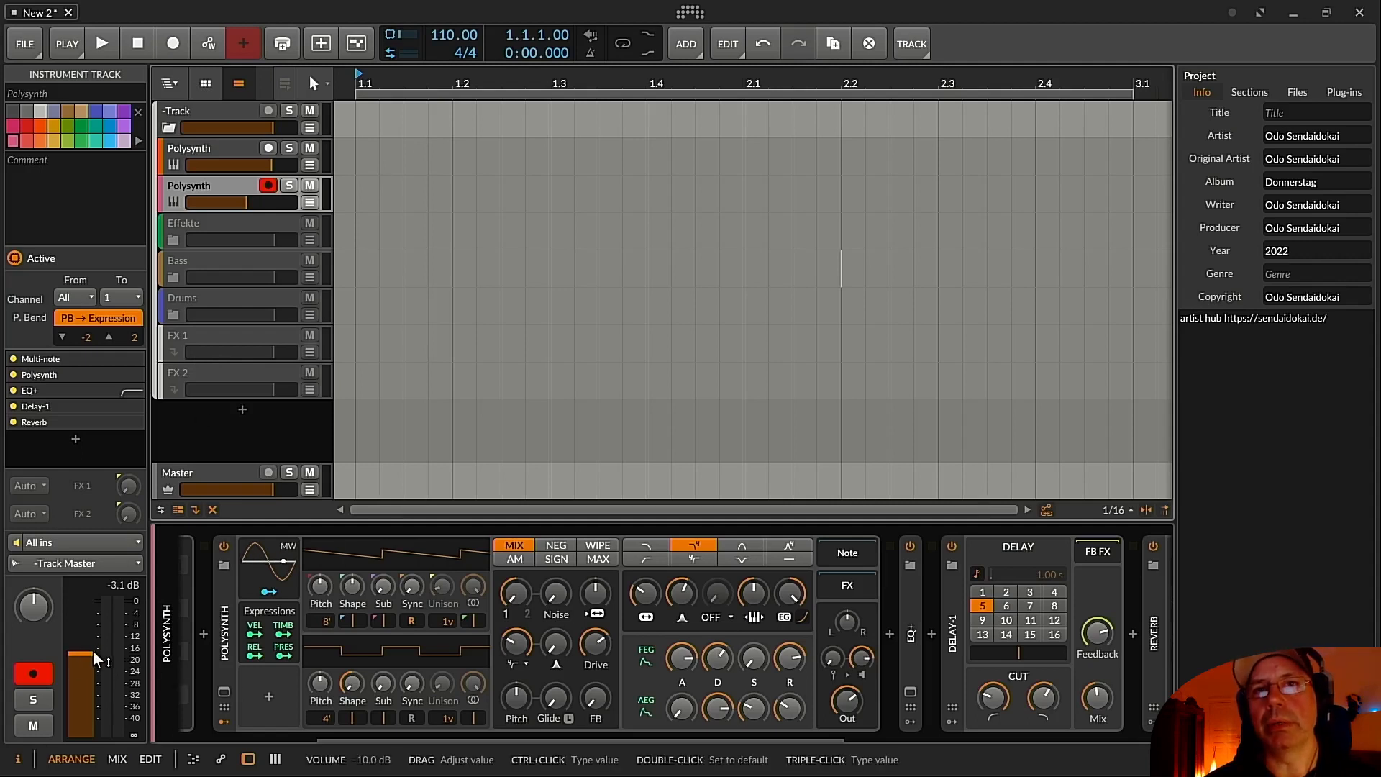
{"action": "left_click_drag", "start_coordinate": [93, 651], "coordinate": [80, 601]}
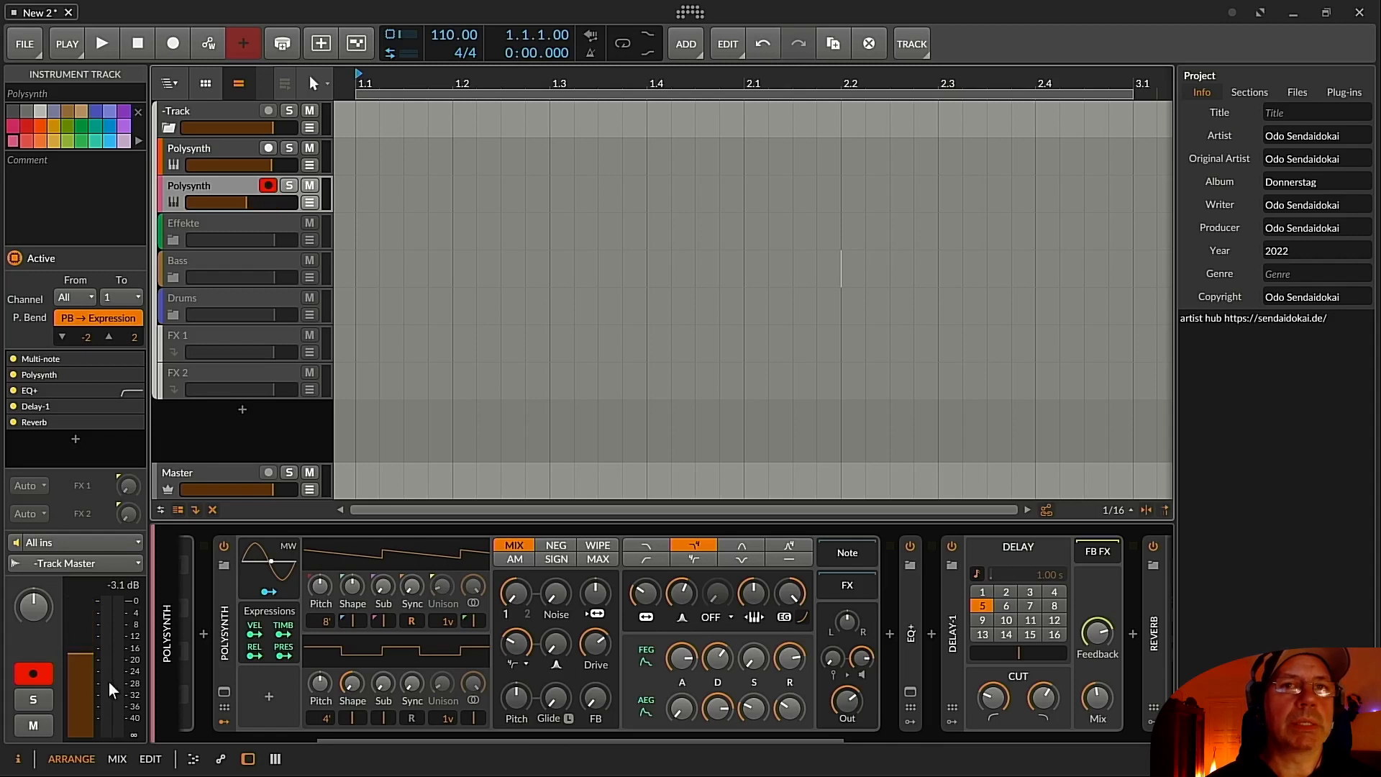